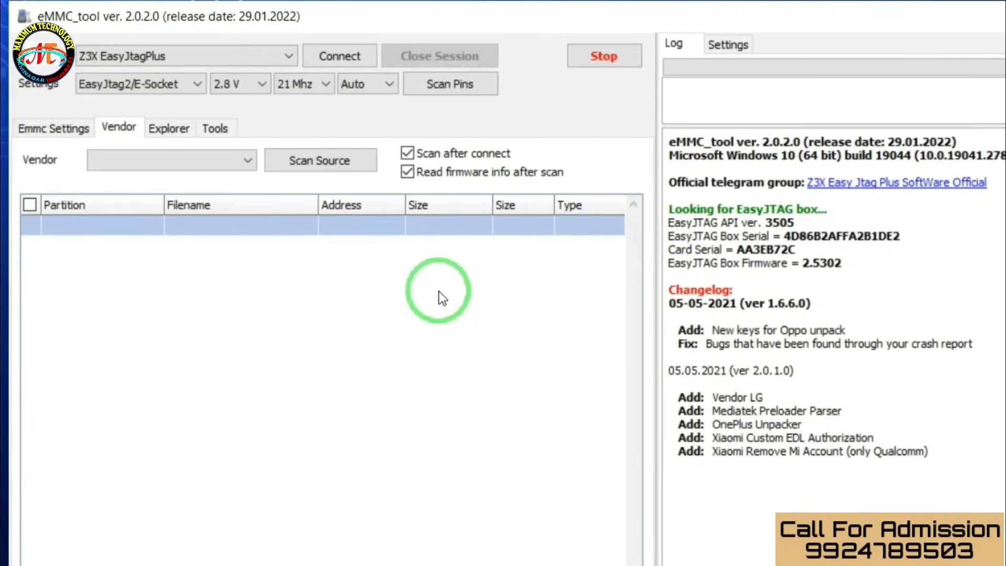
# Set the box interface to EasyJtag2/UFS-Socket and connect to the UFS chip
pyautogui.click(190, 84)
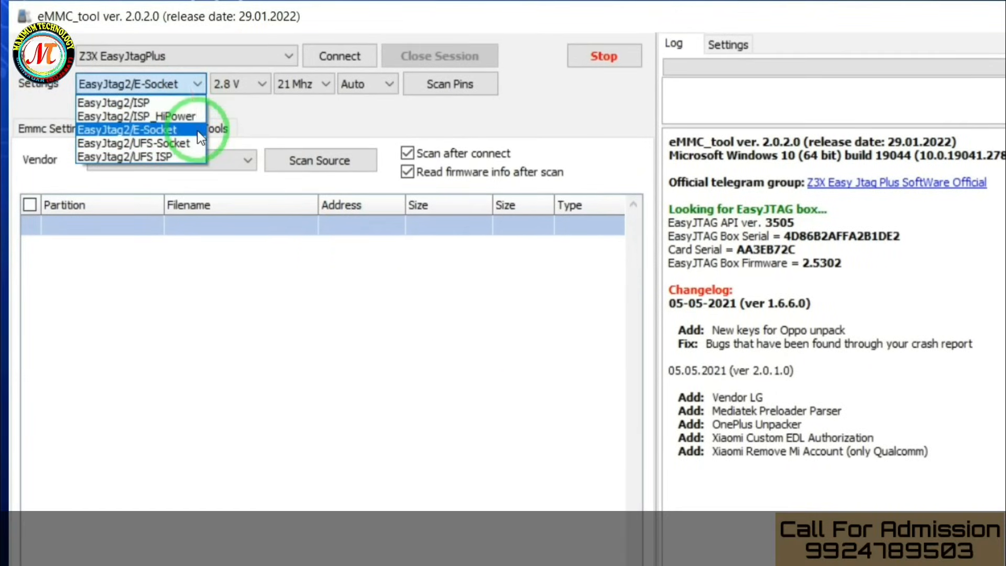
pyautogui.click(205, 145)
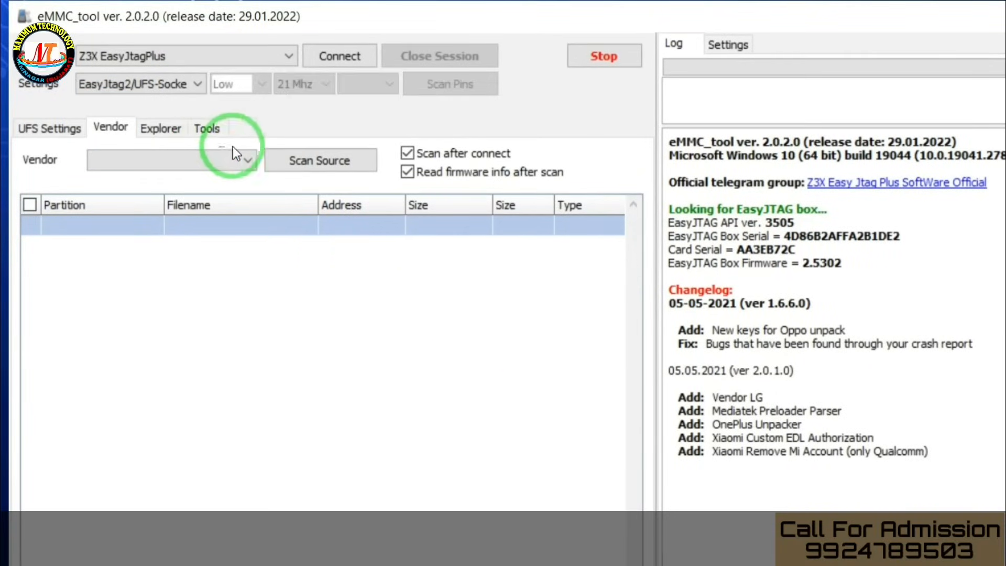
pyautogui.click(358, 55)
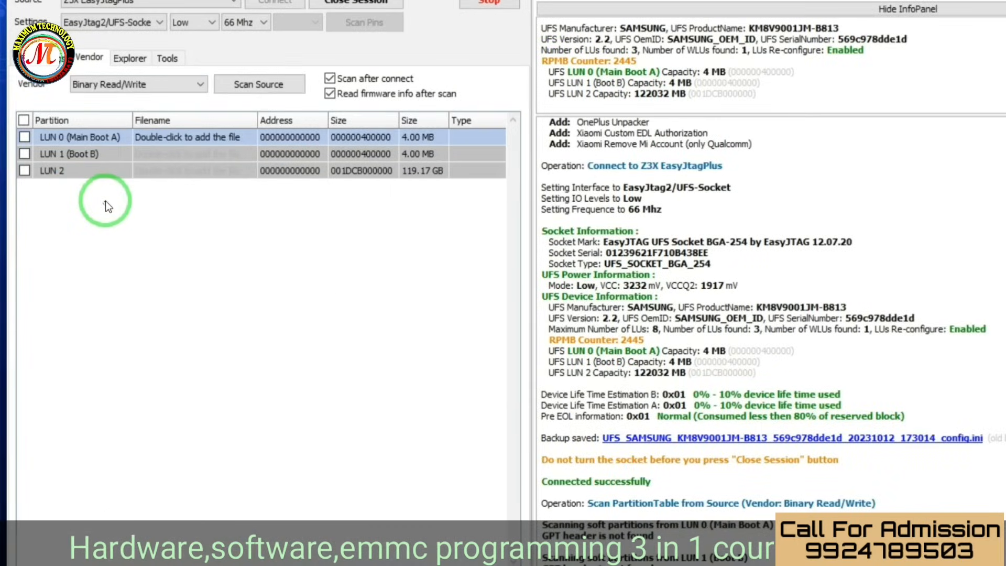
# Mark LUN 0 (Main Boot A) and examine its contents in the Hex Viewer
pyautogui.click(25, 137)
pyautogui.rightClick(57, 140)
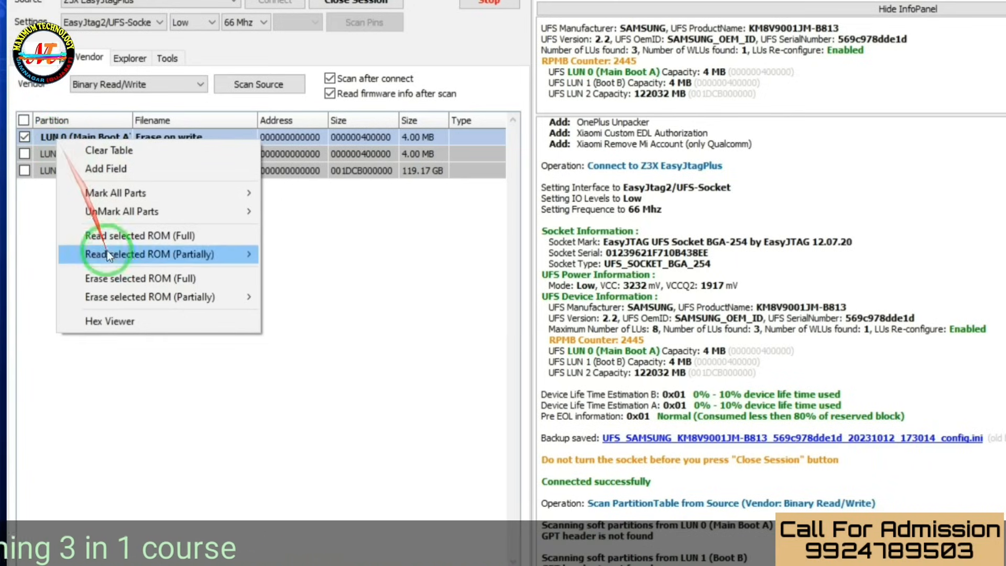
pyautogui.click(134, 324)
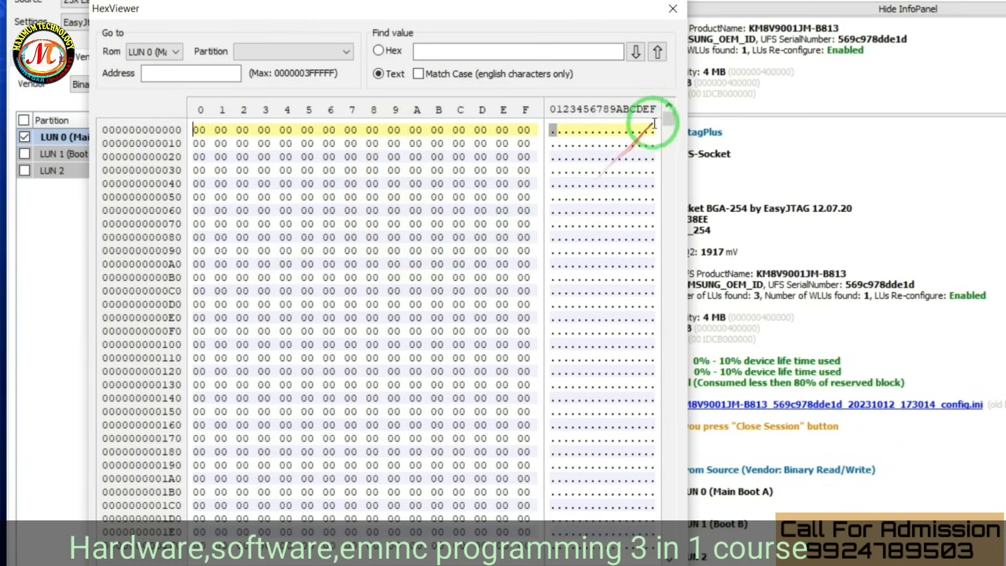
pyautogui.moveTo(666, 124); pyautogui.dragTo(665, 179)
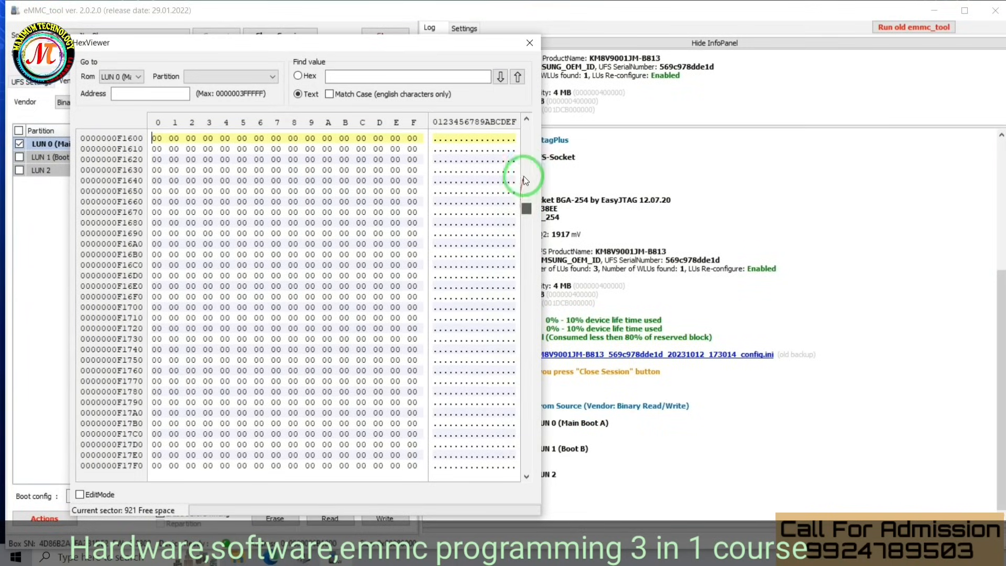
pyautogui.moveTo(524, 180); pyautogui.dragTo(520, 139)
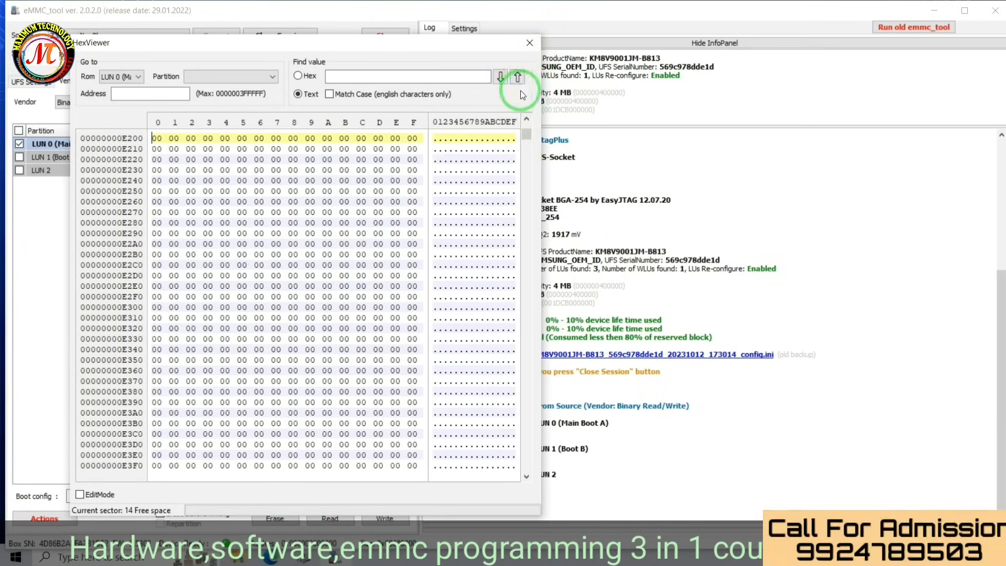
# Find HxD on the computer and launch it
pyautogui.click(111, 562)
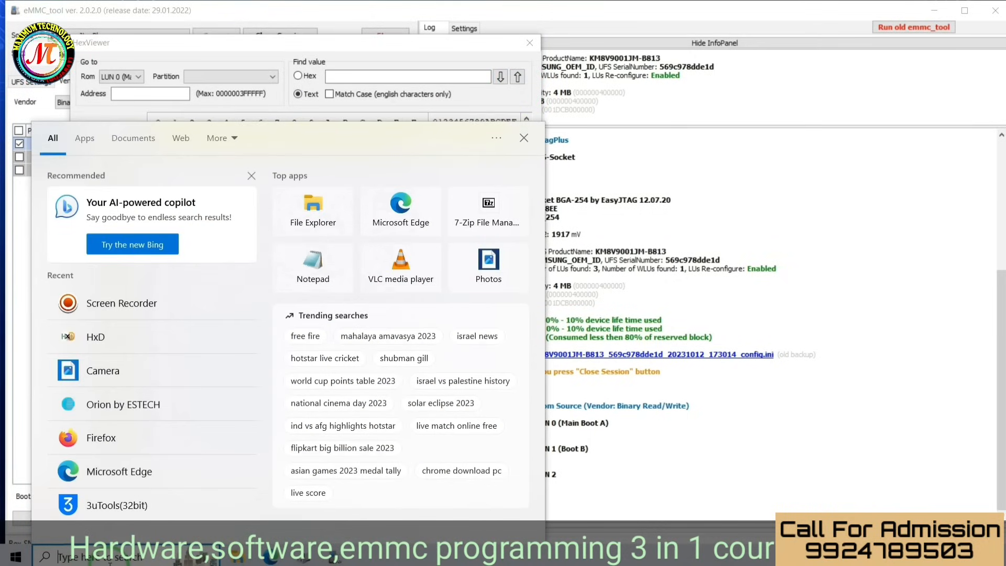
pyautogui.write('HXD')
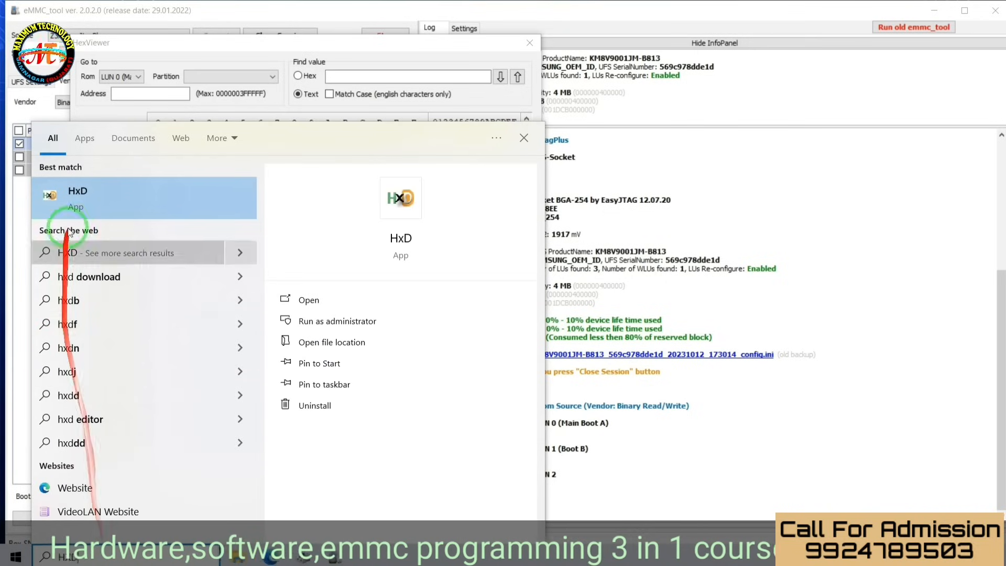
pyautogui.click(97, 181)
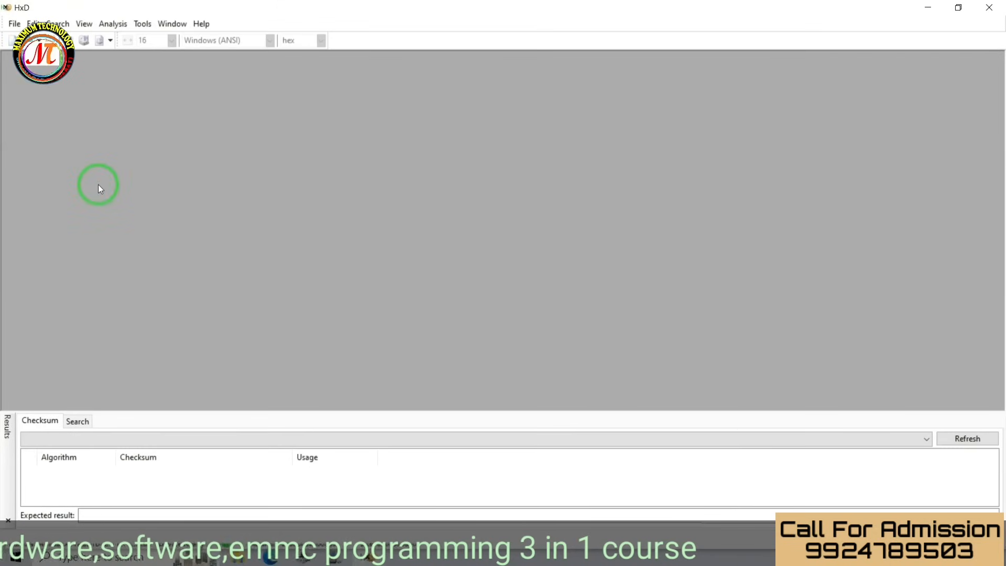
# Load UFS_KM8V8001JM-B813_LUN0_00000000_00400000.bin from the desktop's ETC\F19 DUMP folder into HxD and look through its bytes
pyautogui.click(237, 558)
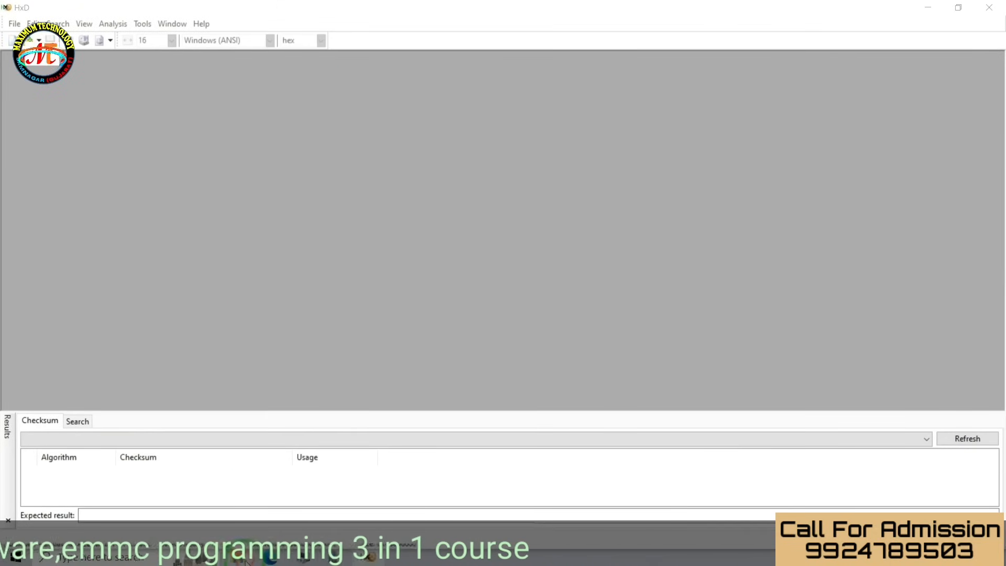
pyautogui.moveTo(334, 85); pyautogui.dragTo(748, 54)
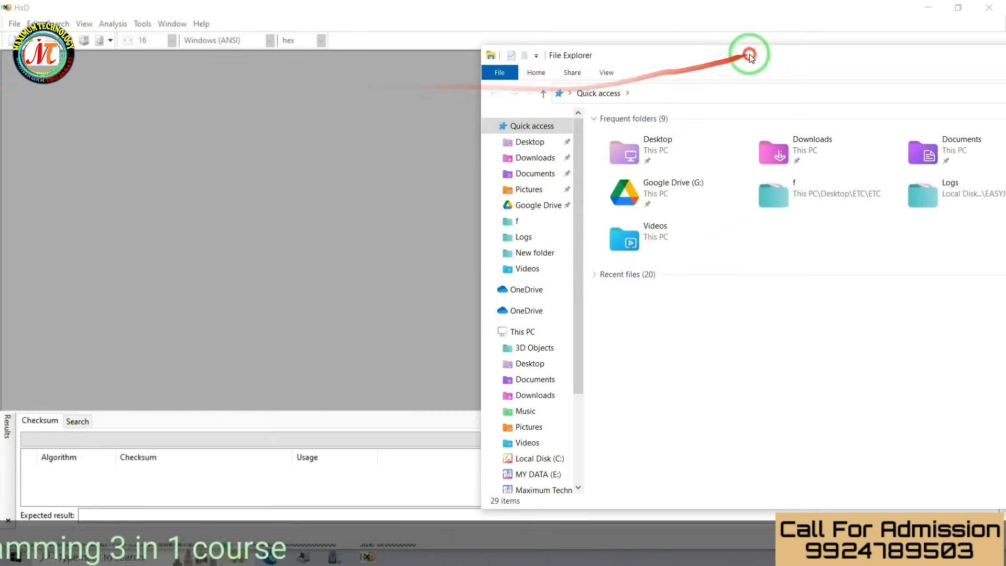
pyautogui.click(561, 143)
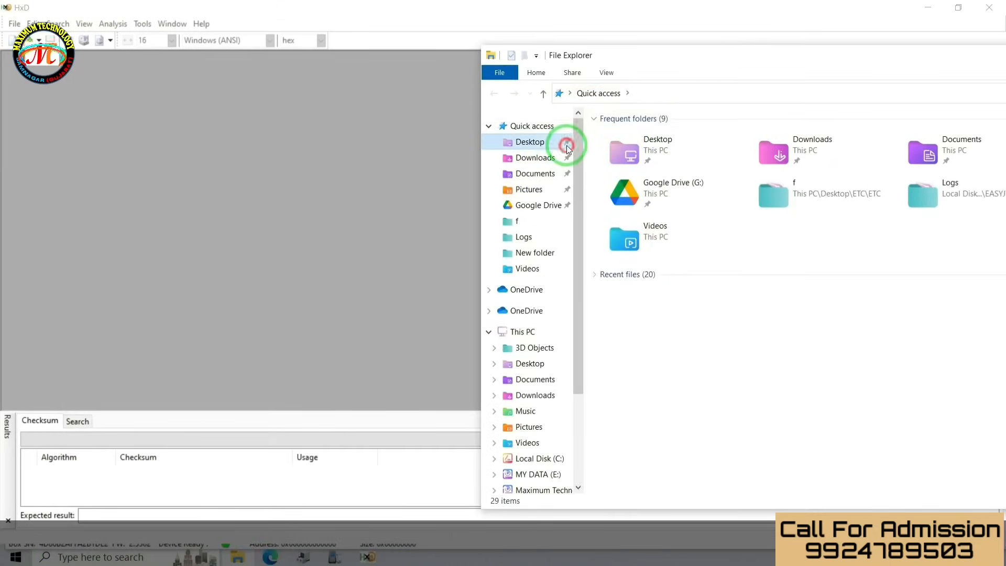
pyautogui.doubleClick(626, 136)
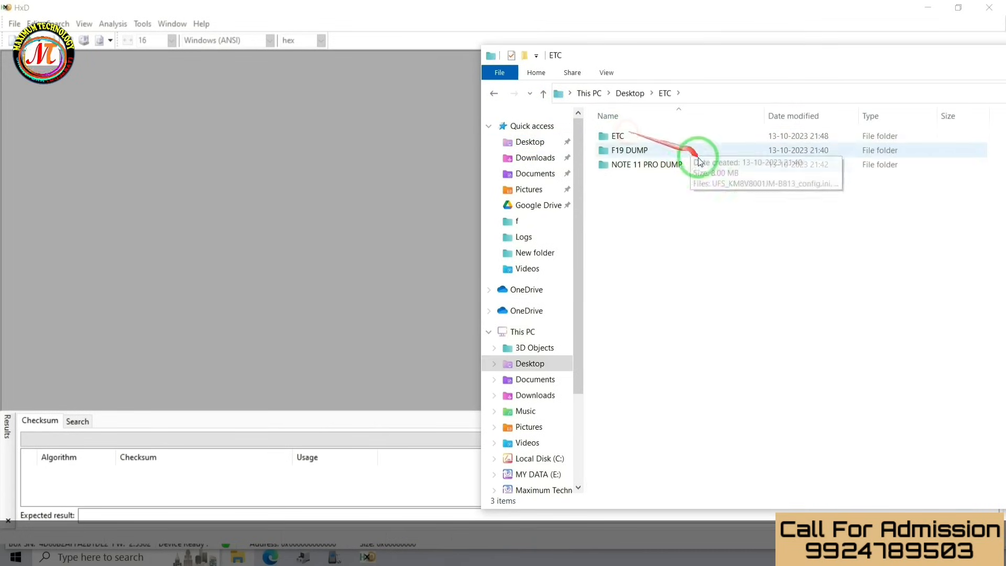
pyautogui.doubleClick(657, 151)
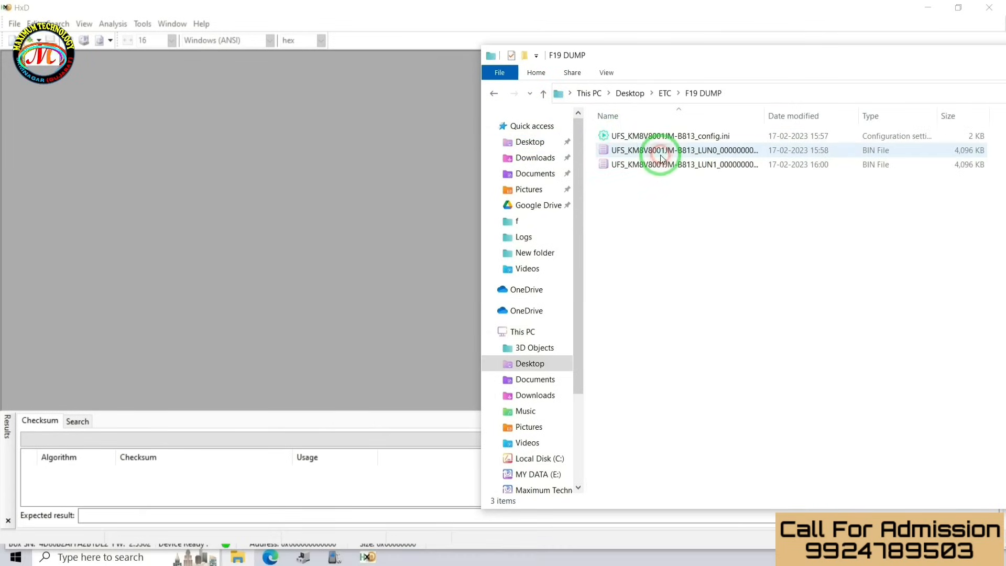
pyautogui.moveTo(685, 157); pyautogui.dragTo(314, 204)
pyautogui.scroll(-5, 365, 135)
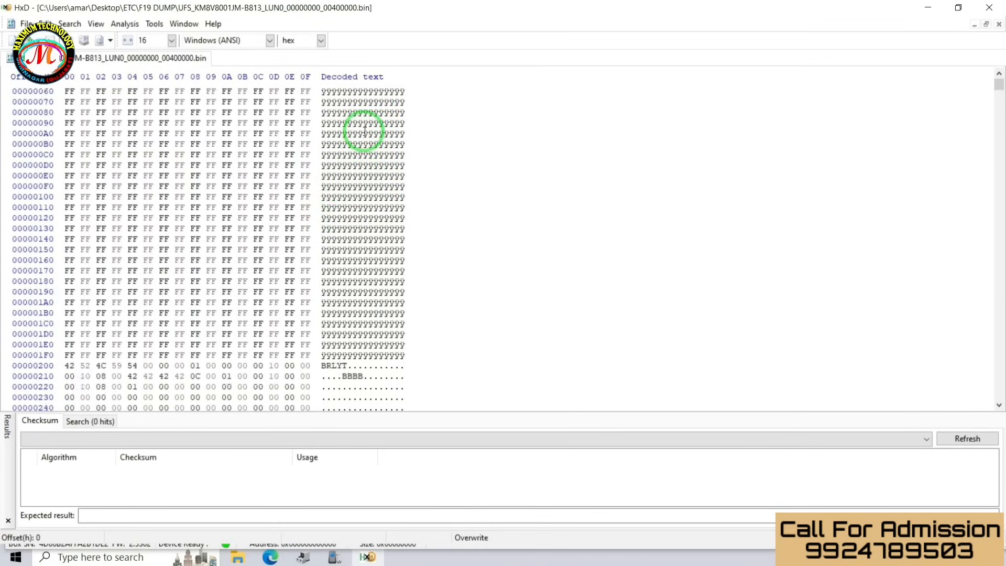
pyautogui.scroll(-20, 365, 135)
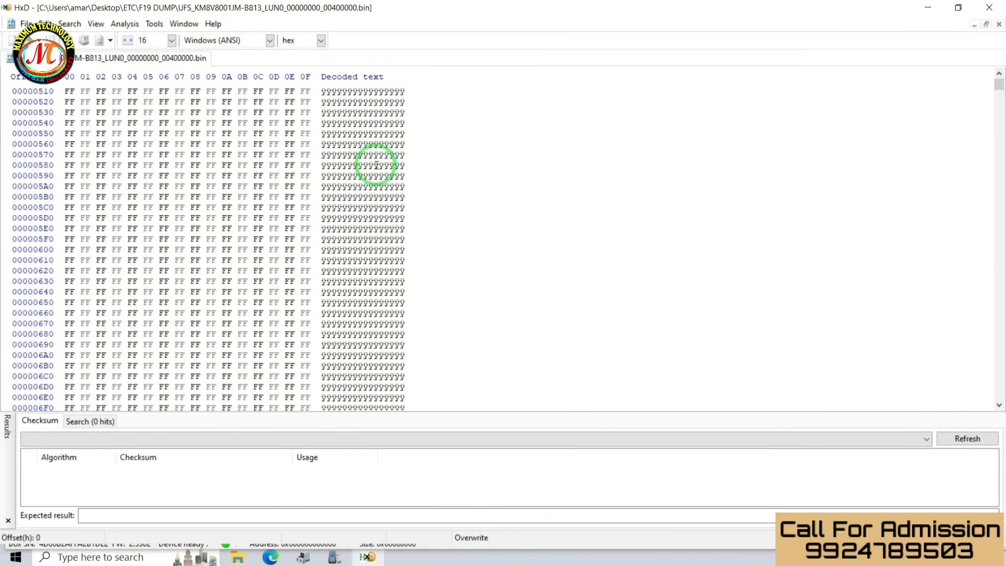
pyautogui.scroll(-9, 376, 165)
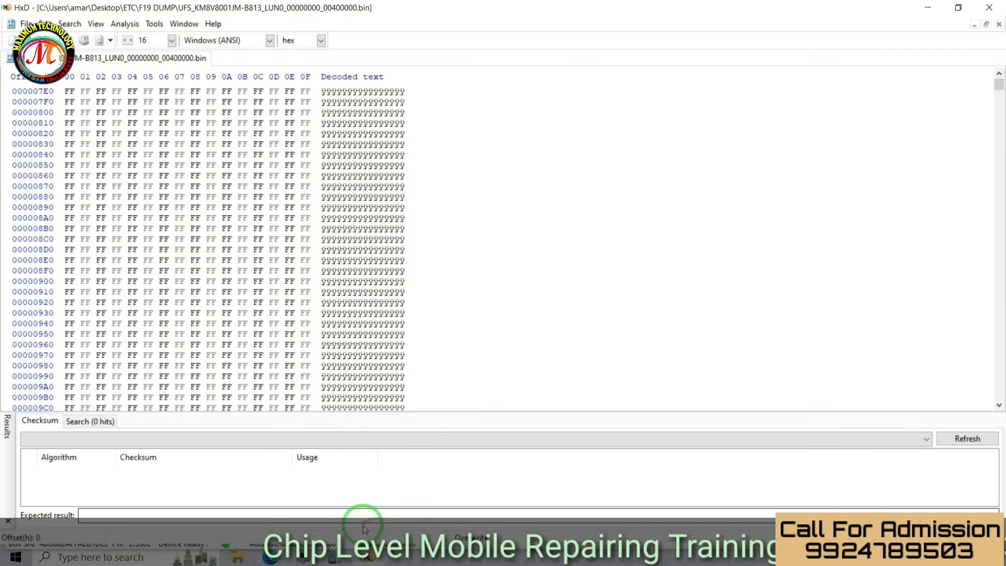
# Switch back to eMMC_tool, examine LUN 0 up to its last addresses, and close the Hex Viewer
pyautogui.click(341, 559)
pyautogui.scroll(-2, 419, 377)
pyautogui.scroll(-3, 524, 191)
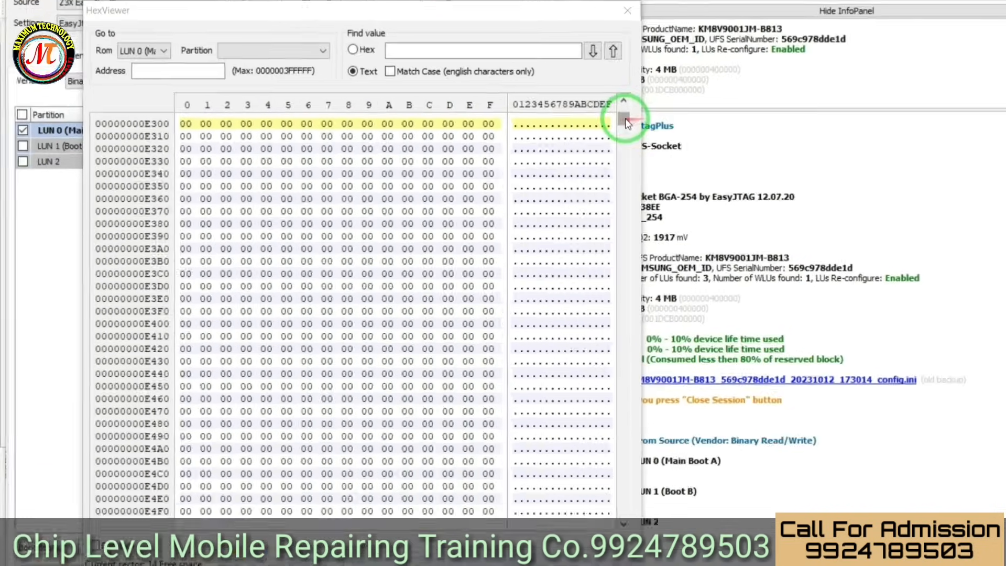
pyautogui.moveTo(526, 128); pyautogui.dragTo(528, 455)
pyautogui.moveTo(686, 538); pyautogui.dragTo(687, 563)
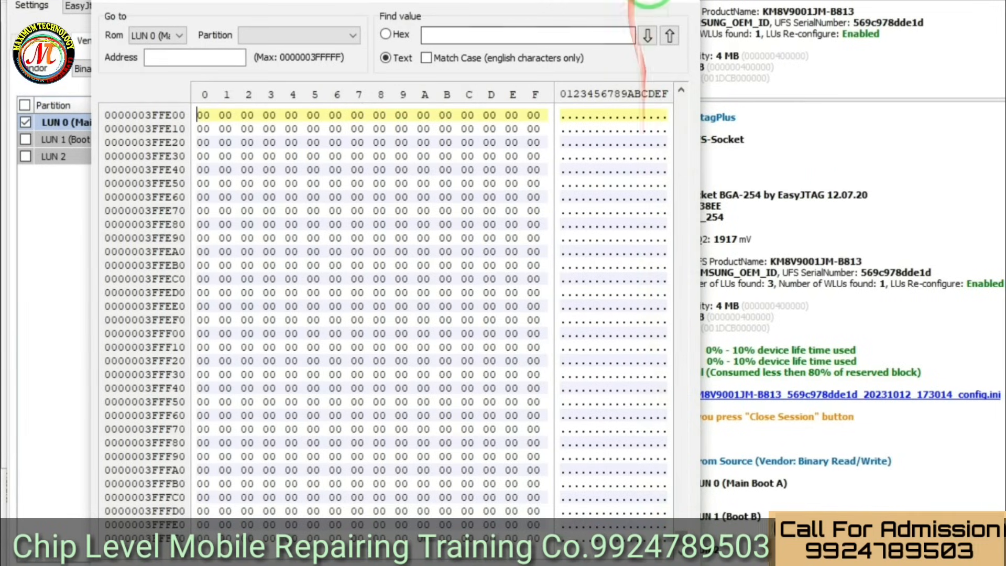
pyautogui.click(678, 3)
# Unmark LUN 0, mark LUN 1 (Boot B) instead, and examine its contents in the Hex Viewer
pyautogui.click(150, 139)
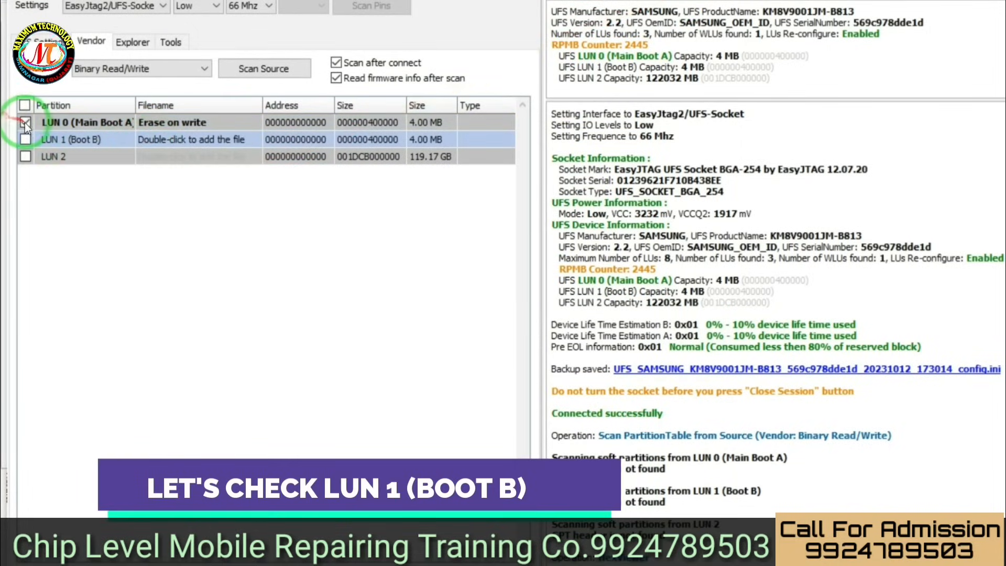
pyautogui.click(25, 123)
pyautogui.click(25, 139)
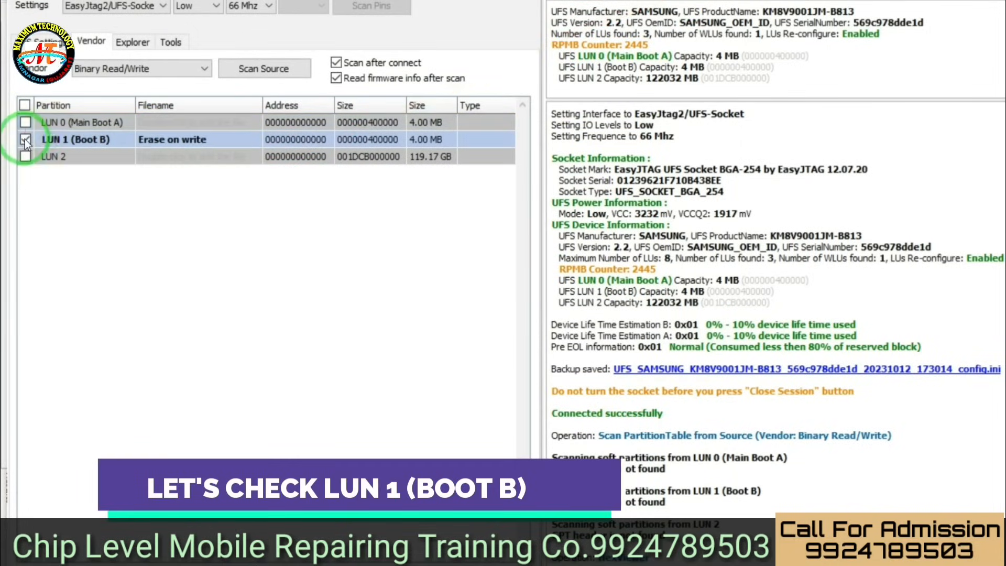
pyautogui.rightClick(78, 141)
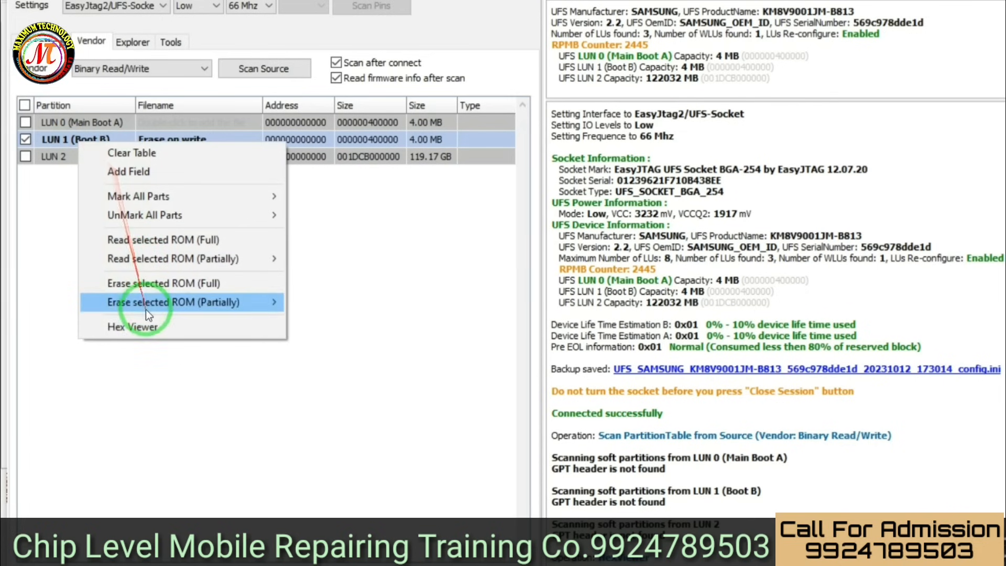
pyautogui.click(154, 326)
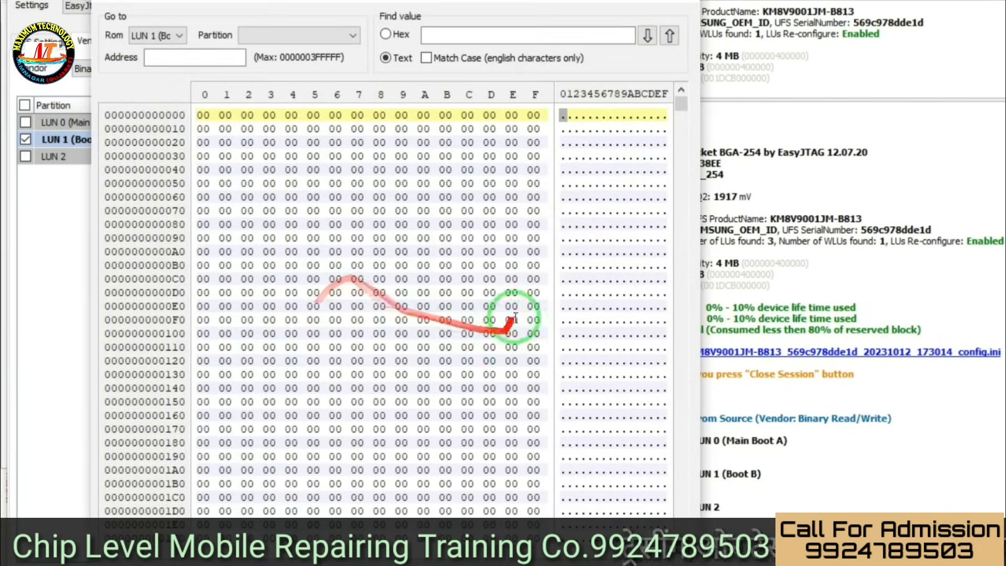
pyautogui.moveTo(680, 108); pyautogui.dragTo(647, 495)
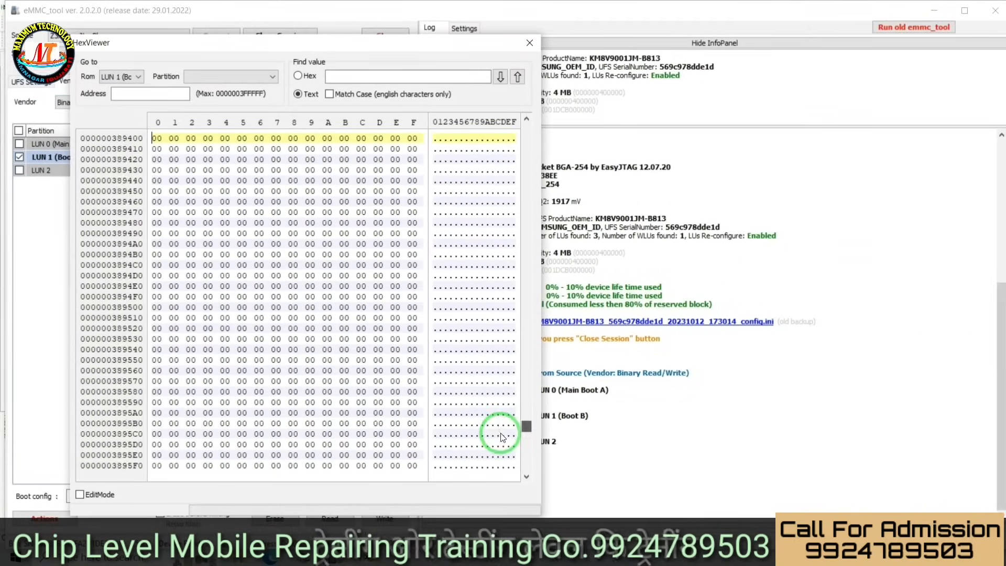
pyautogui.moveTo(500, 432); pyautogui.dragTo(502, 437)
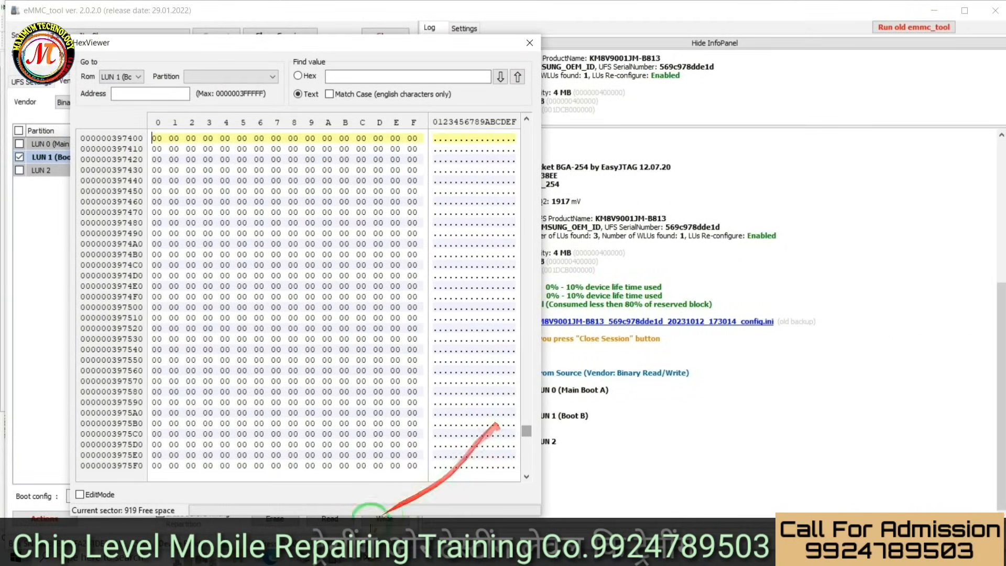
# Load UFS_KM8V8001JM-B813_LUN1_00000000_00400000.bin from the F19 DUMP folder into HxD and look through its bytes for comparison
pyautogui.click(373, 560)
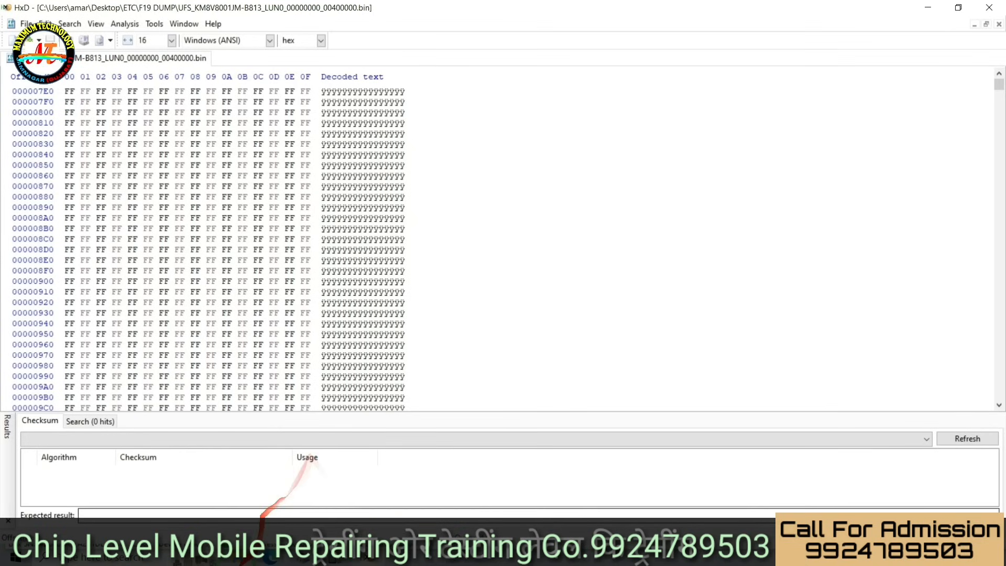
pyautogui.click(239, 558)
pyautogui.click(655, 229)
pyautogui.click(688, 166)
pyautogui.moveTo(701, 165); pyautogui.dragTo(403, 217)
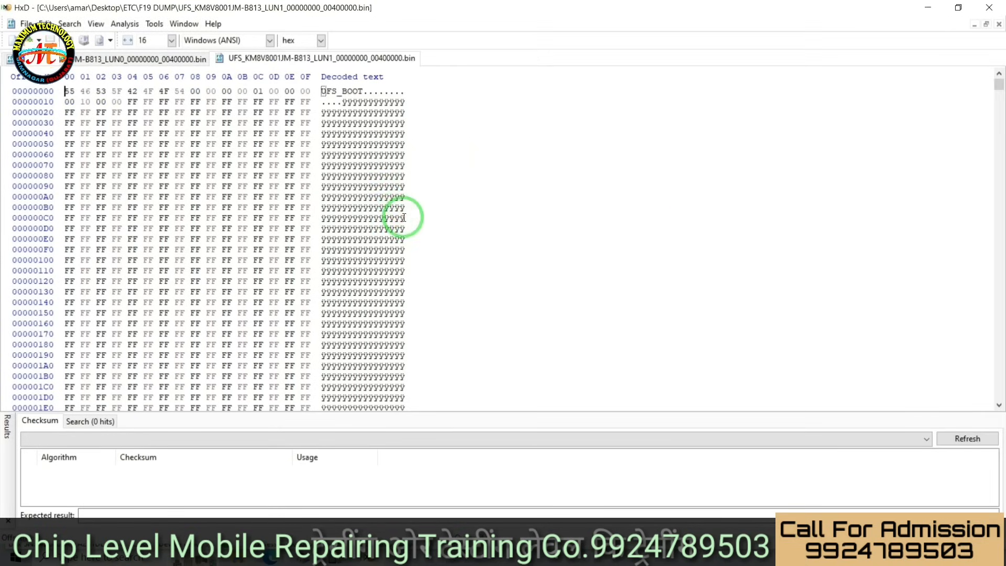
pyautogui.scroll(-16, 401, 206)
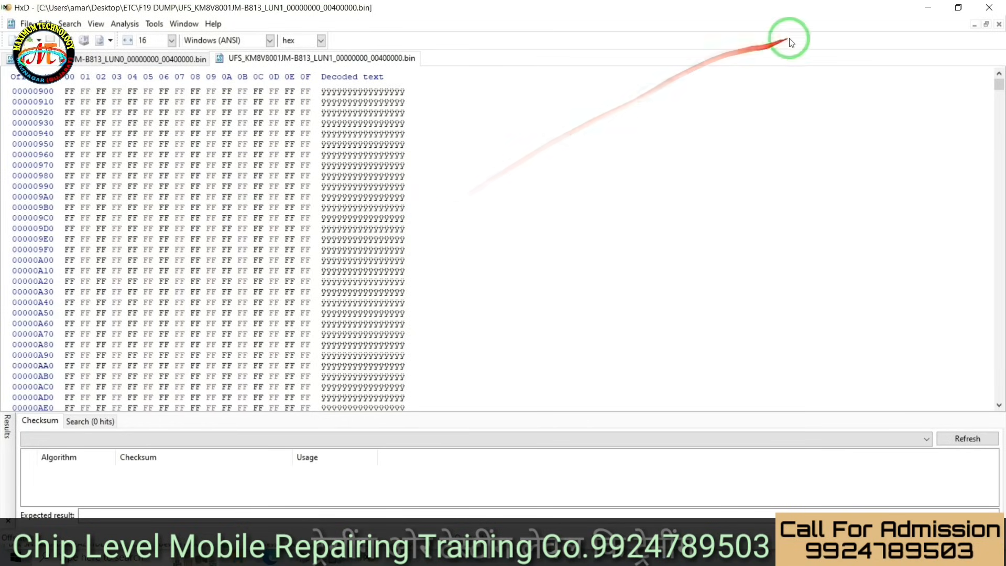
# Return to eMMC_tool, examine the remaining LUN 1 addresses near the end, and close the Hex Viewer
pyautogui.click(922, 7)
pyautogui.click(266, 266)
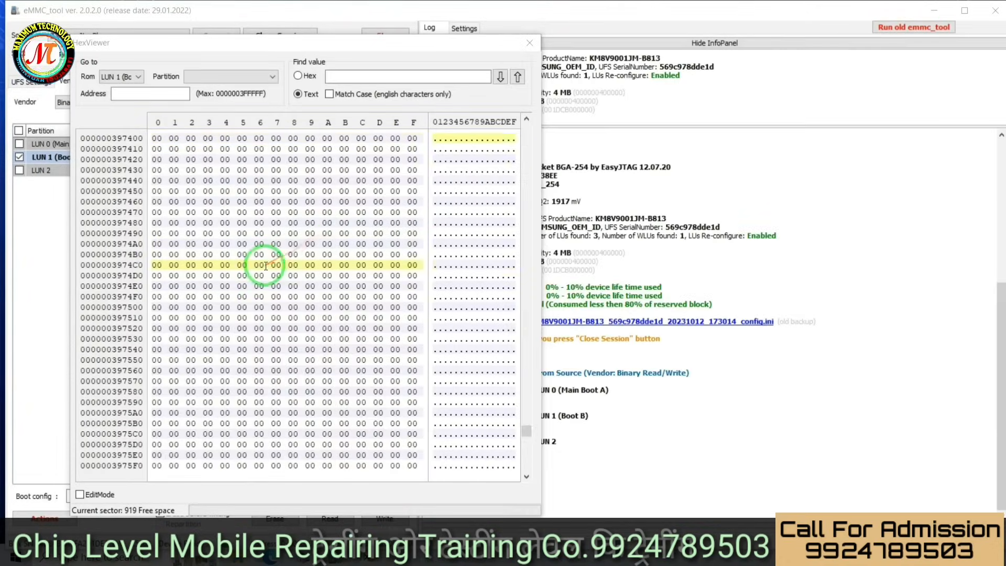
pyautogui.scroll(-5, 529, 296)
pyautogui.moveTo(523, 426); pyautogui.dragTo(531, 472)
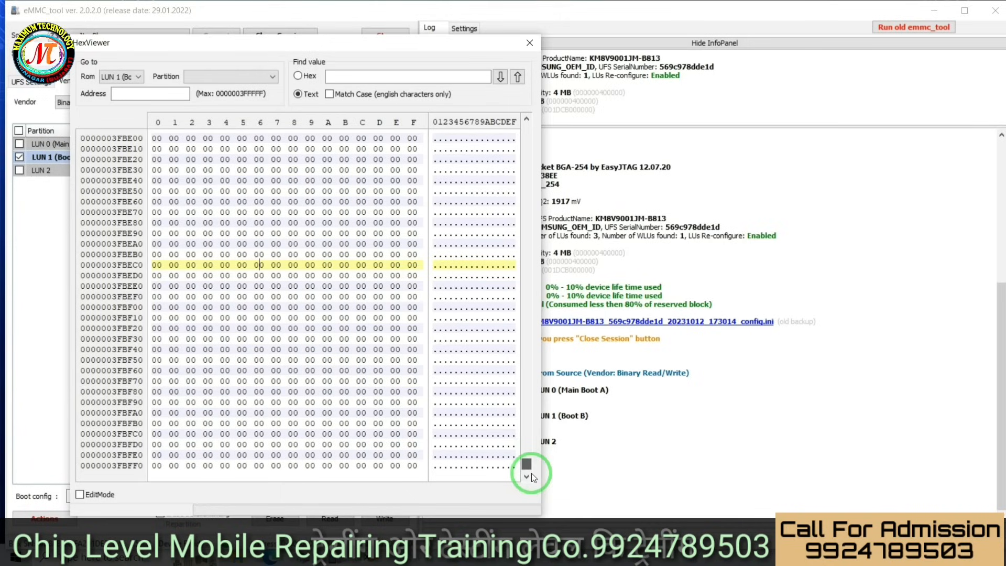
pyautogui.moveTo(531, 473); pyautogui.dragTo(578, 220)
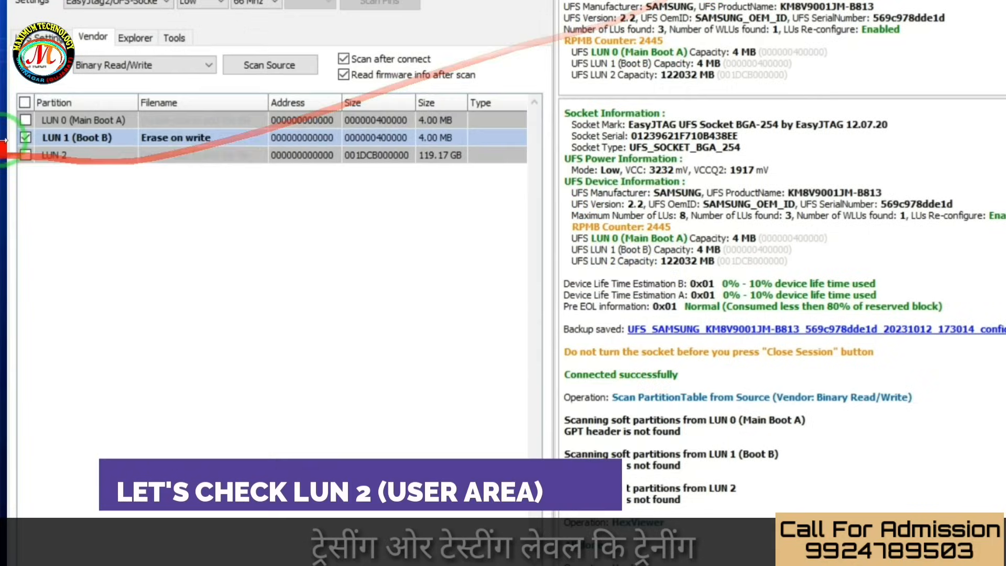
# Unmark LUN 1, mark LUN 2 instead, and open its contents in the Hex Viewer
pyautogui.click(27, 137)
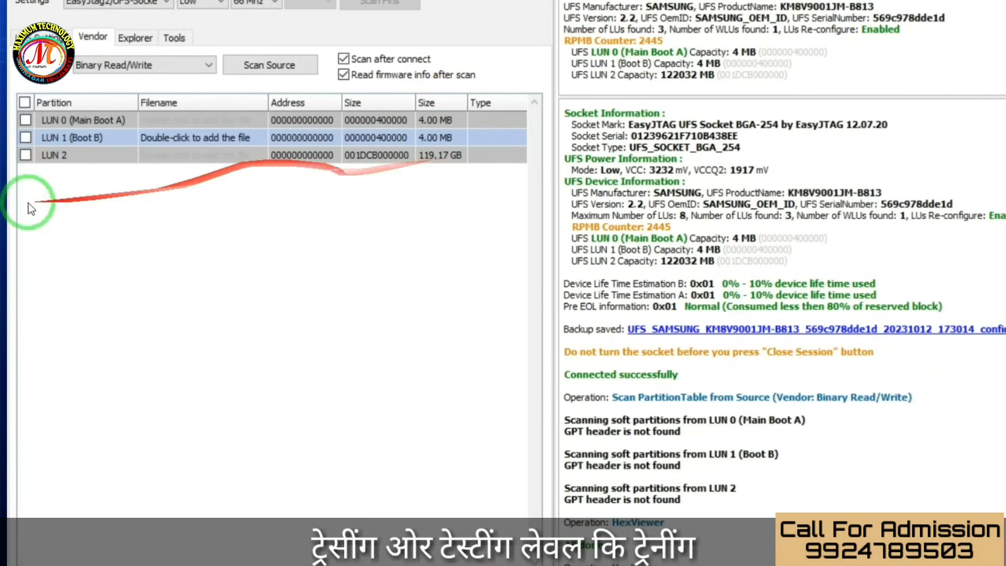
pyautogui.click(37, 155)
pyautogui.click(26, 155)
pyautogui.rightClick(61, 156)
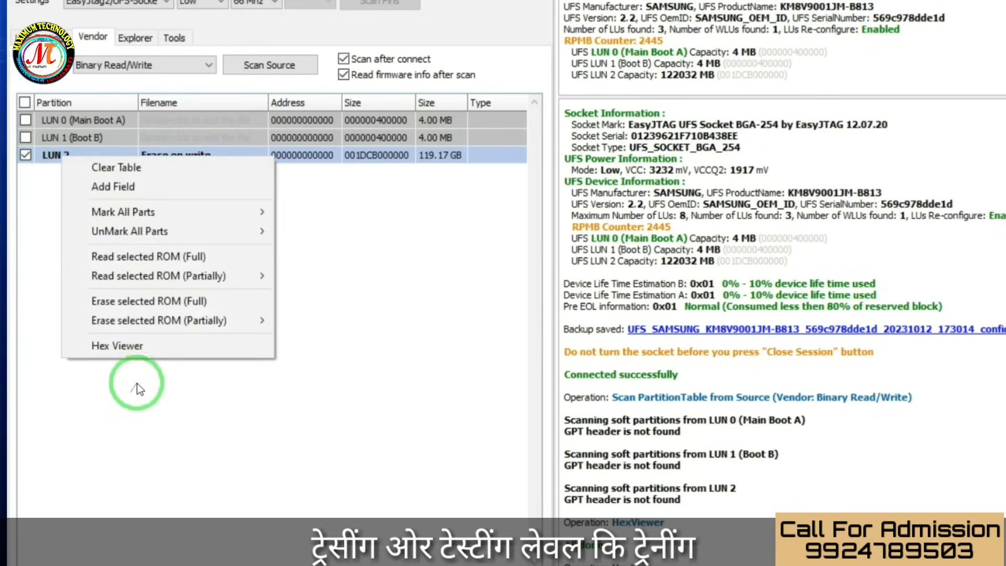
pyautogui.click(153, 352)
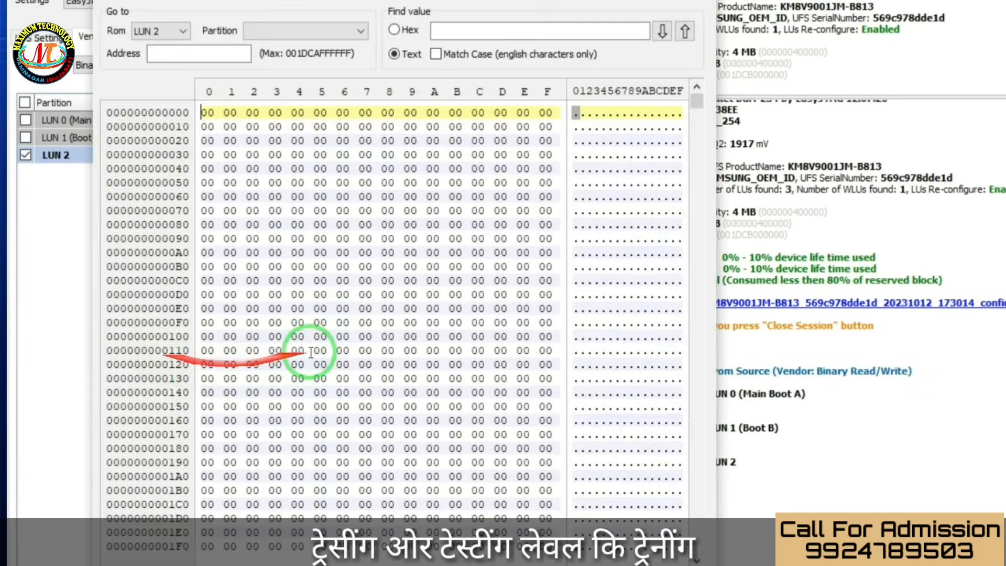
# Examine the LUN 2 contents further down in the Hex Viewer, close it, and unmark LUN 2
pyautogui.scroll(-1, 599, 343)
pyautogui.moveTo(695, 101); pyautogui.dragTo(694, 306)
pyautogui.moveTo(696, 357); pyautogui.dragTo(685, 498)
pyautogui.click(702, 0)
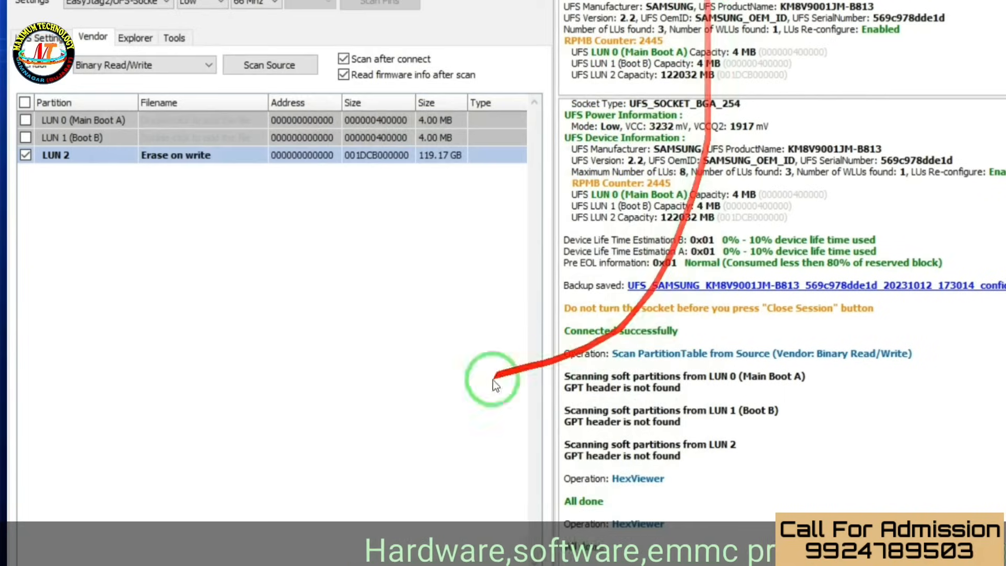
pyautogui.click(26, 153)
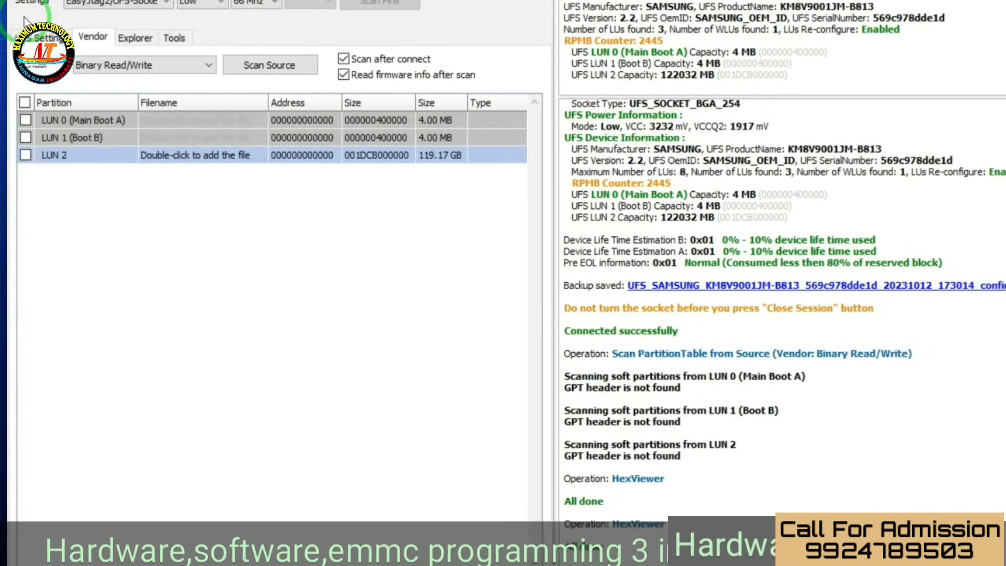
pyautogui.moveTo(78, 112); pyautogui.dragTo(271, 187)
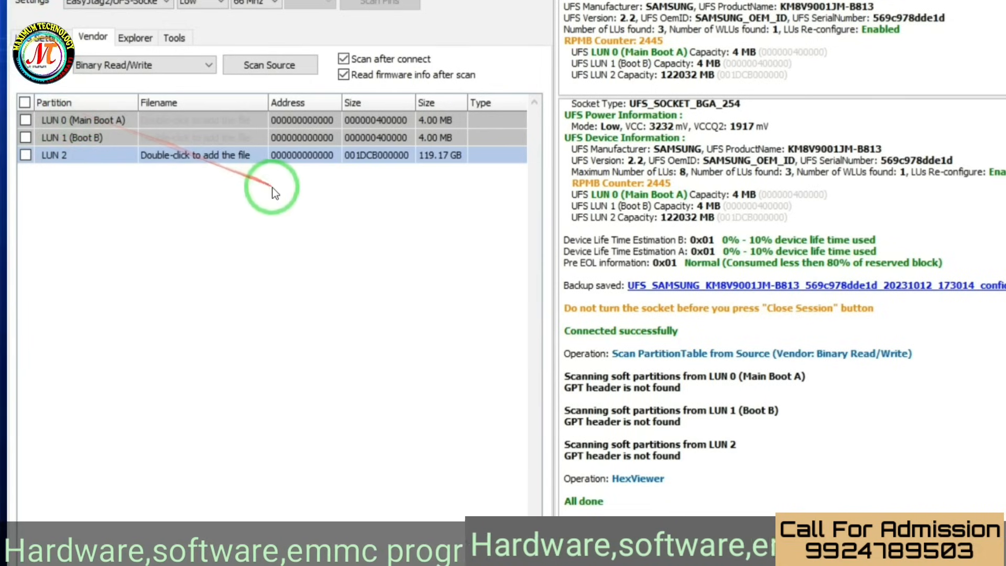
# Rescan the source with the Binary Read/Write vendor and look over the other vendor options without changing the choice
pyautogui.click(284, 74)
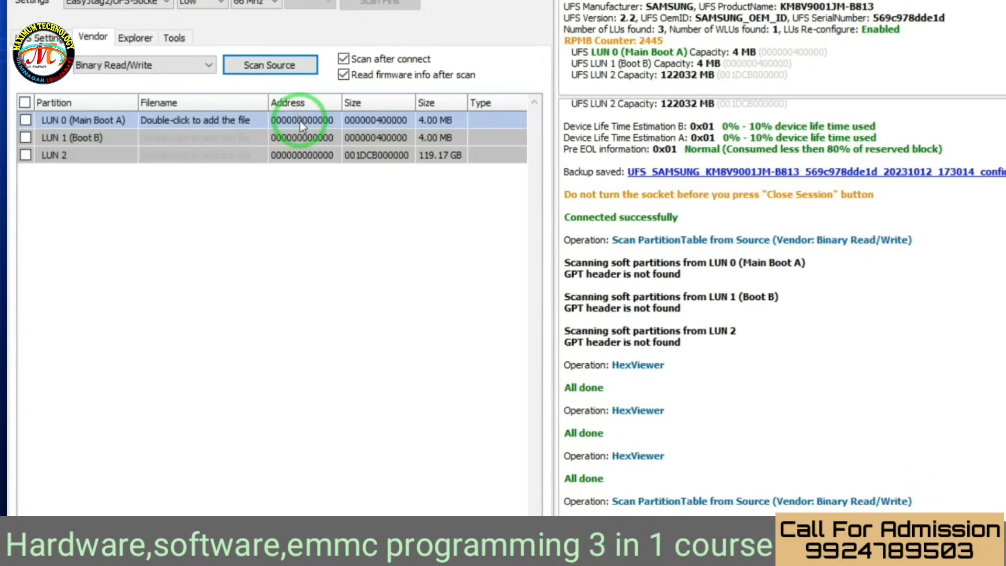
pyautogui.click(118, 63)
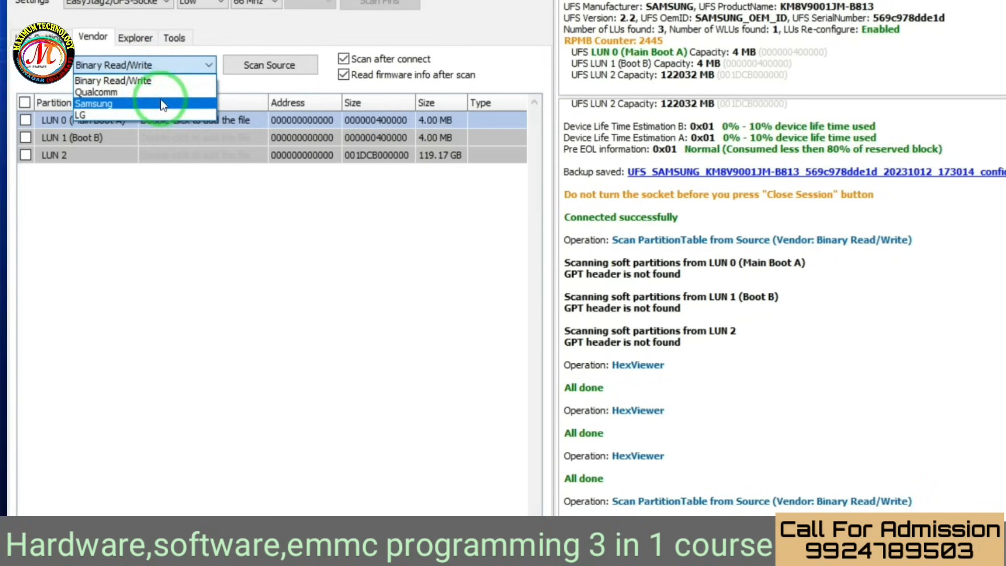
pyautogui.click(262, 319)
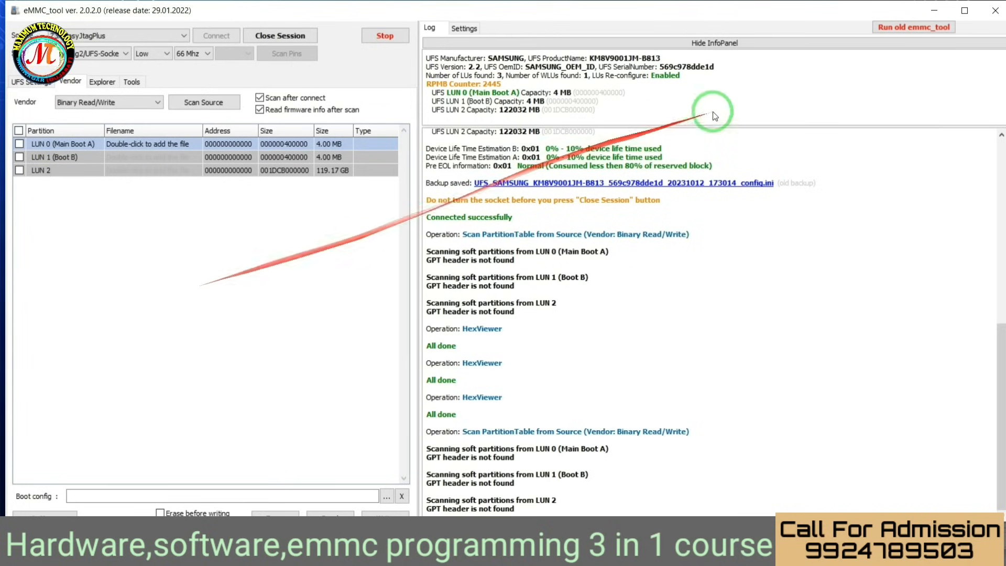
# Minimize eMMC_tool, switch to Microsoft Edge, search the web for "Y73 DUMP", and look through the results for a dump file
pyautogui.click(938, 9)
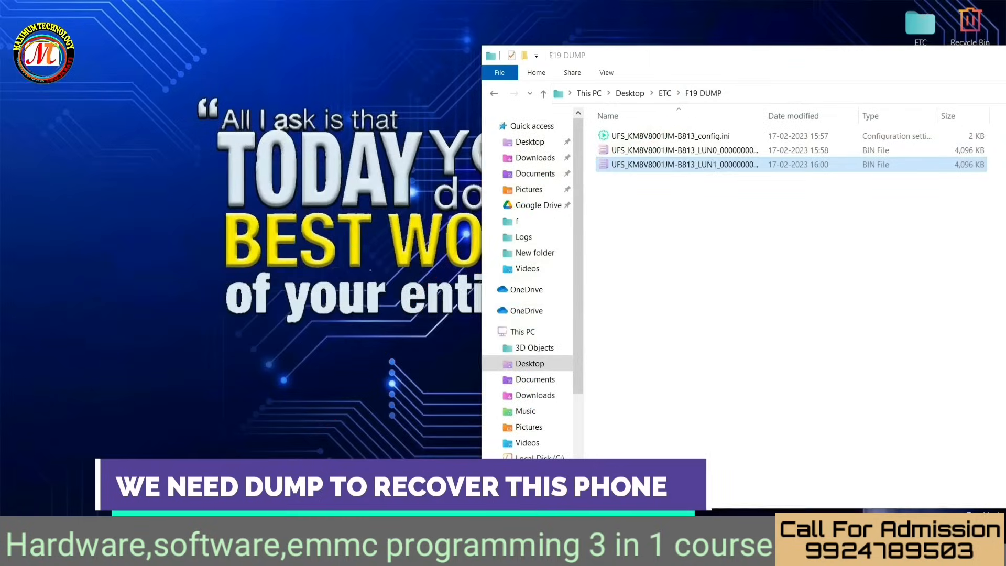
pyautogui.click(283, 553)
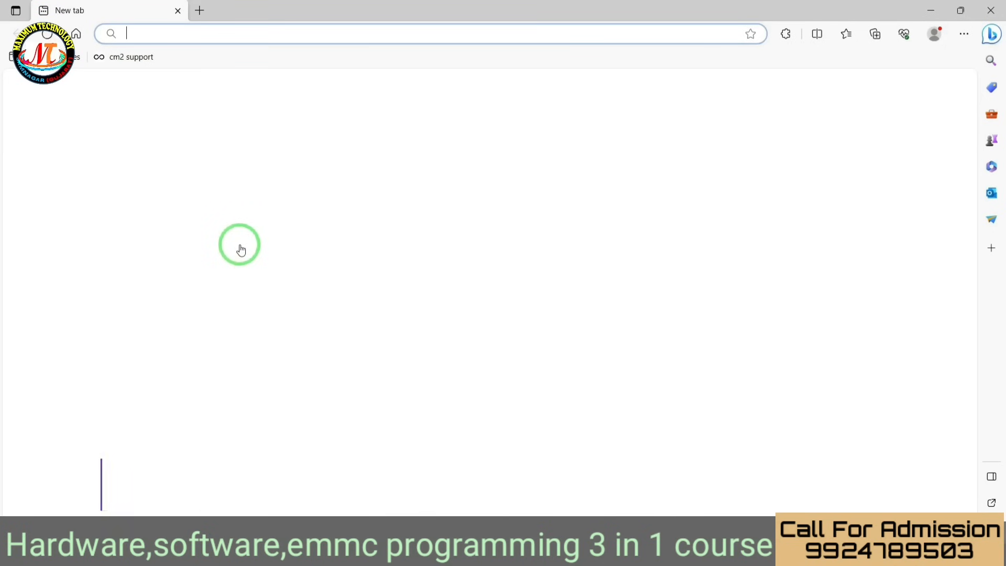
pyautogui.write('Y73 DU')
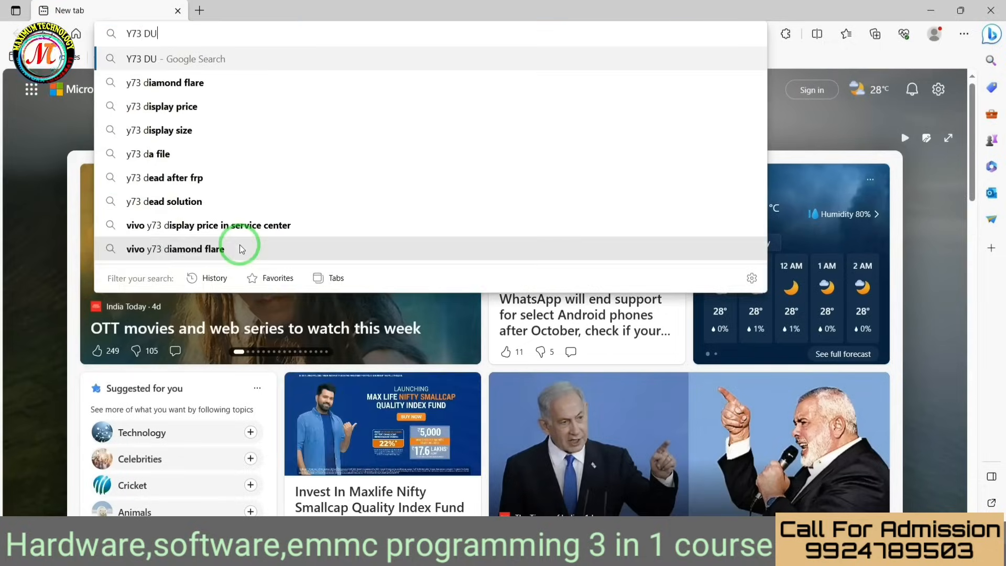
pyautogui.write('MP')
pyautogui.press('Return')
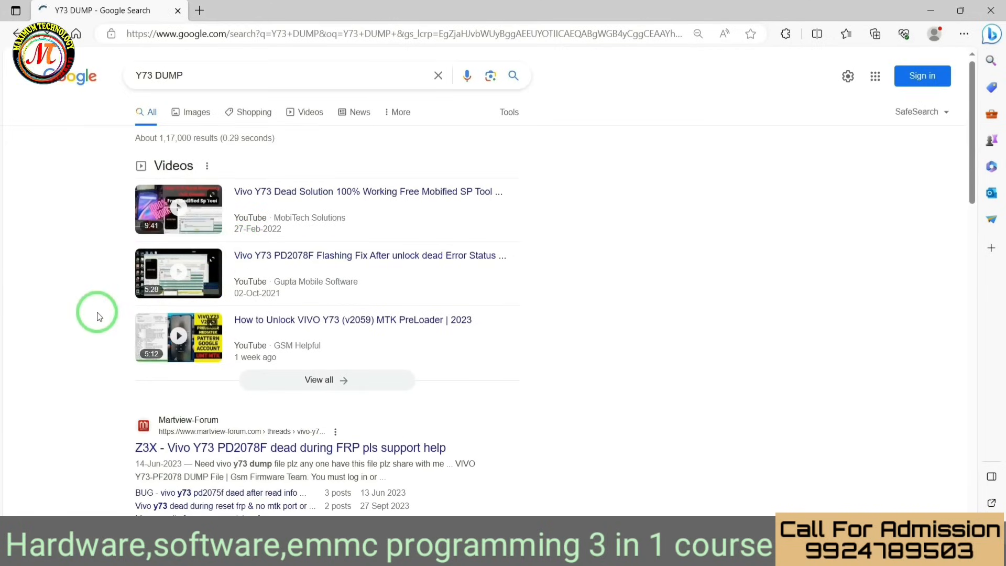
pyautogui.scroll(-3, 97, 315)
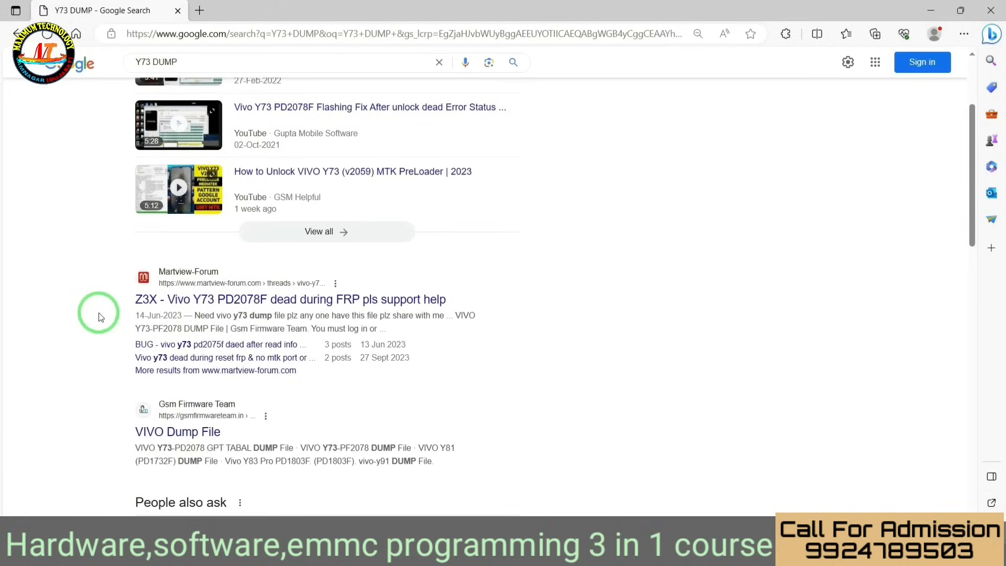
pyautogui.scroll(-2, 131, 308)
pyautogui.scroll(-4, 304, 301)
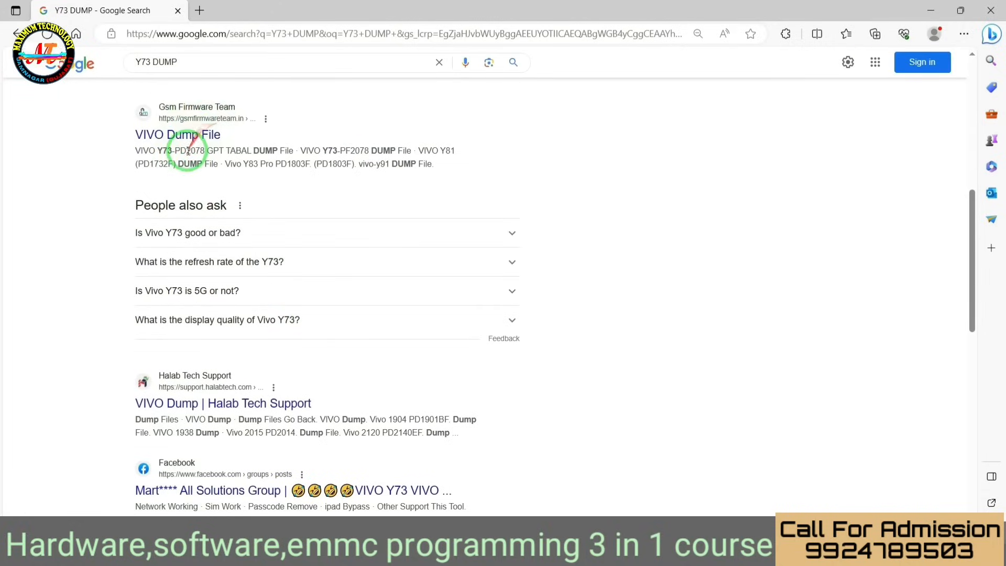
pyautogui.scroll(-3, 117, 415)
pyautogui.scroll(-4, 234, 272)
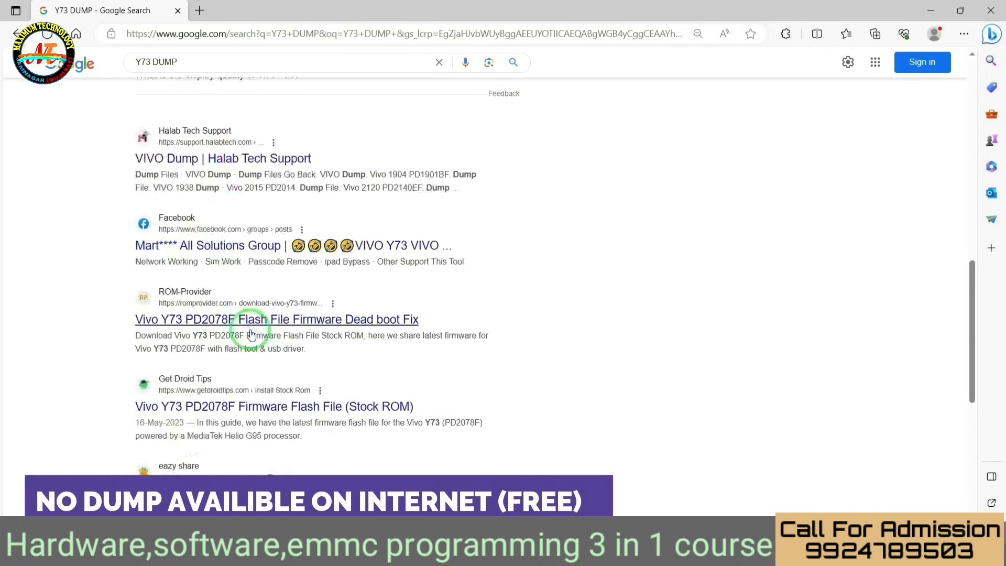
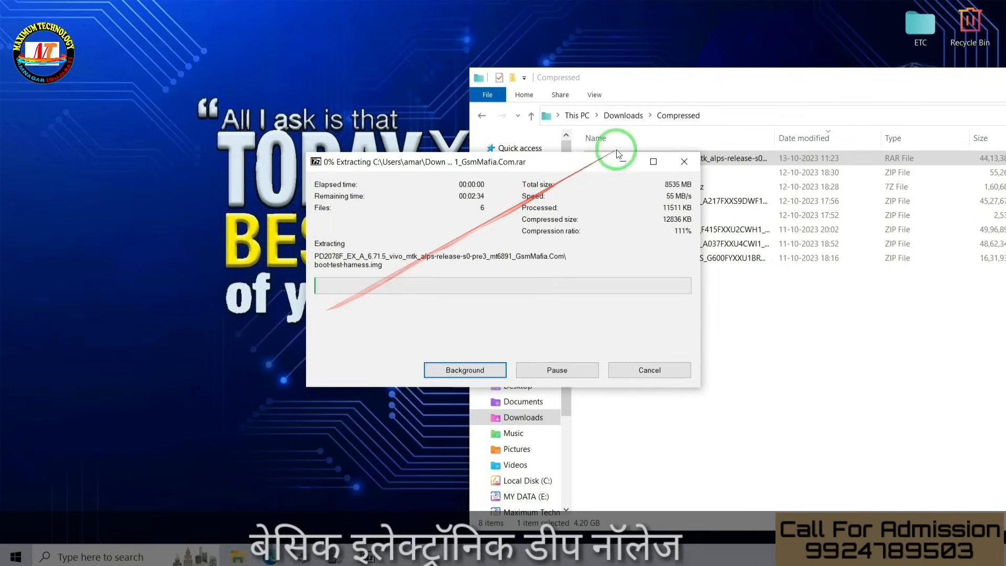
# Close the Compressed folder window and launch HxD
pyautogui.moveTo(676, 78); pyautogui.dragTo(374, 155)
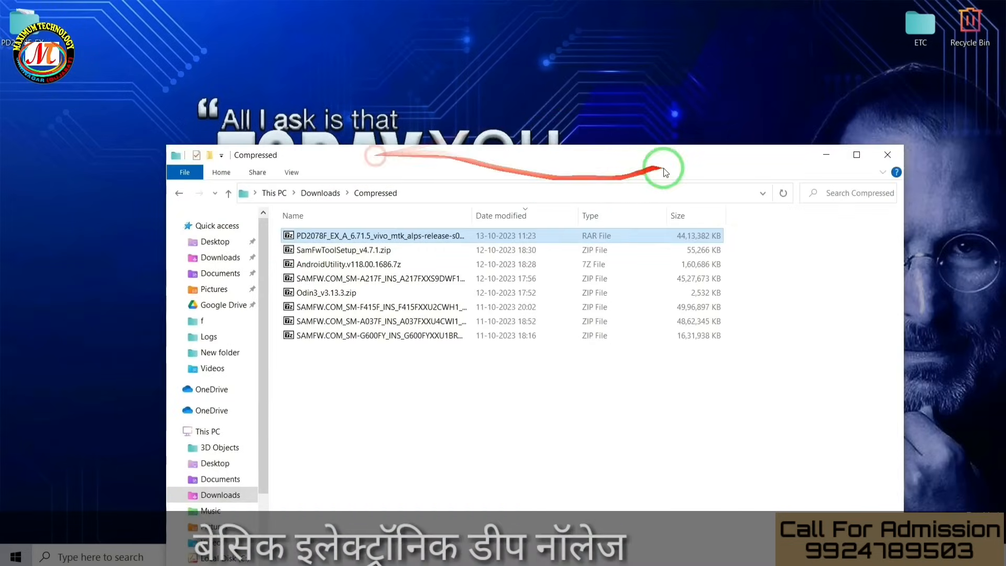
pyautogui.click(900, 158)
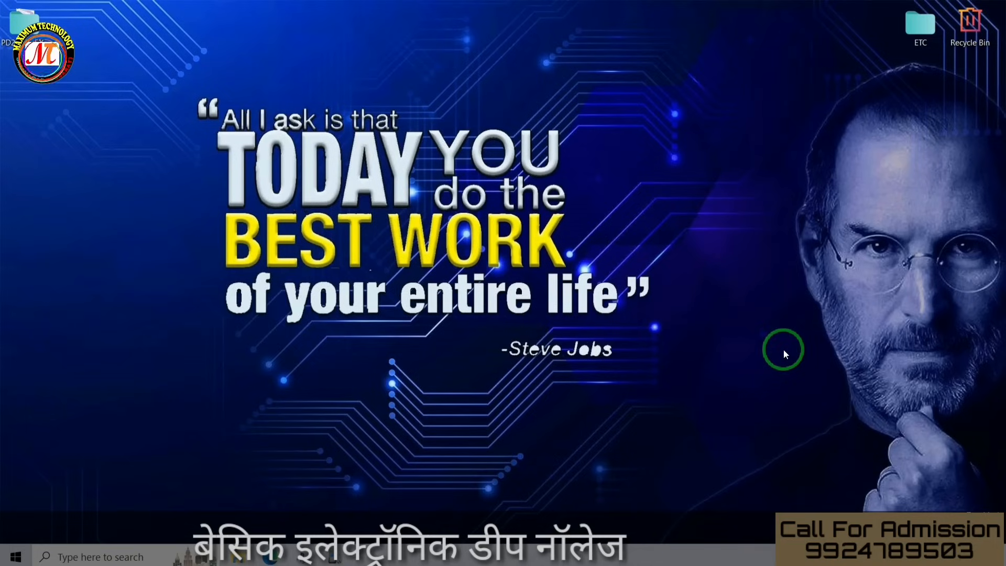
pyautogui.click(103, 558)
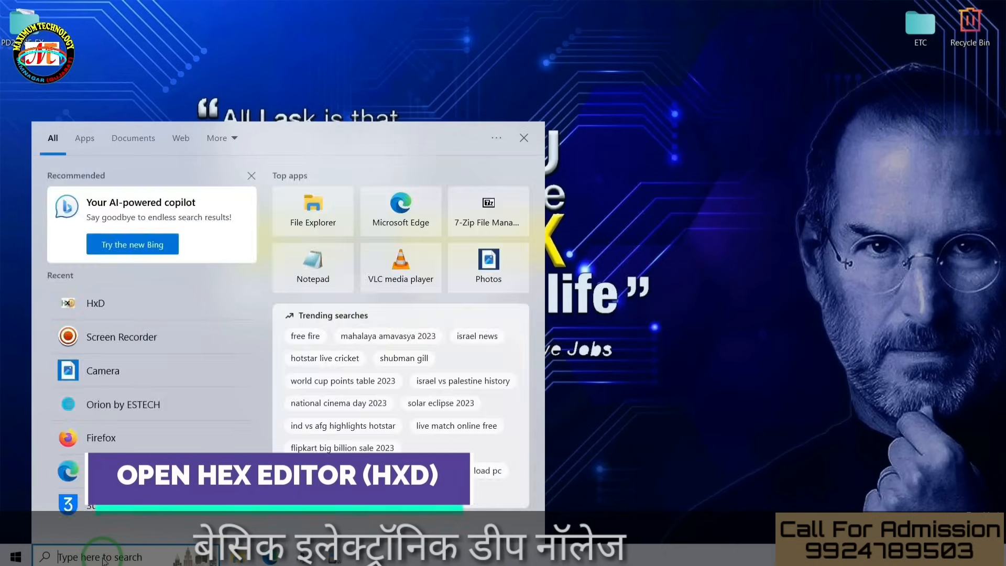
pyautogui.write('HXD')
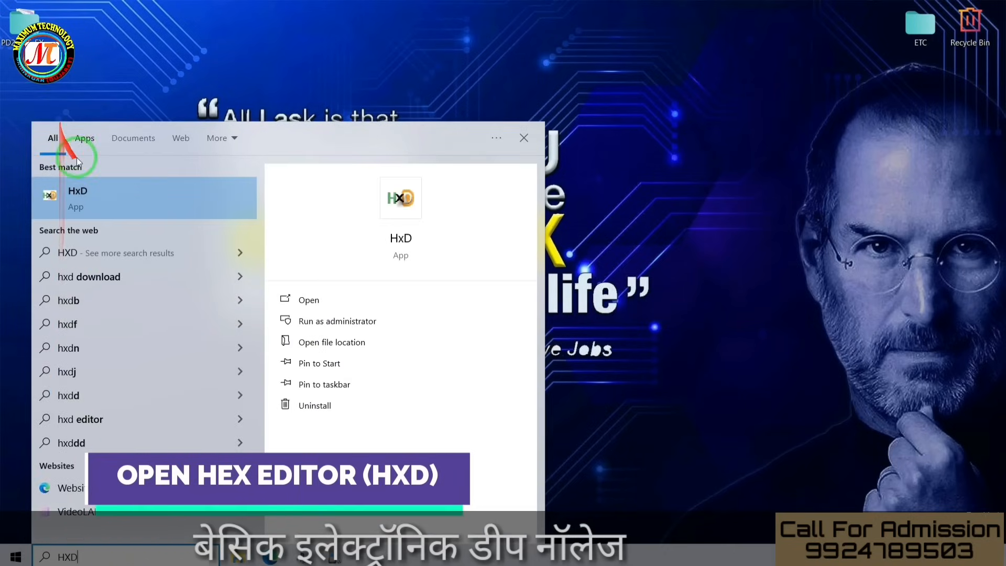
pyautogui.click(89, 193)
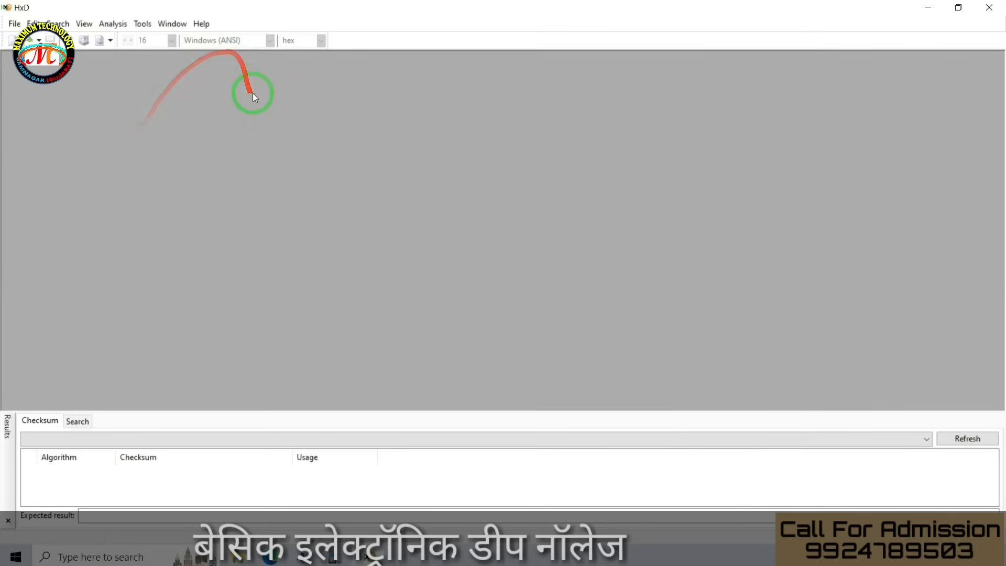
# Open a File Explorer window over HxD and go to the ETC folder on the Desktop
pyautogui.click(239, 557)
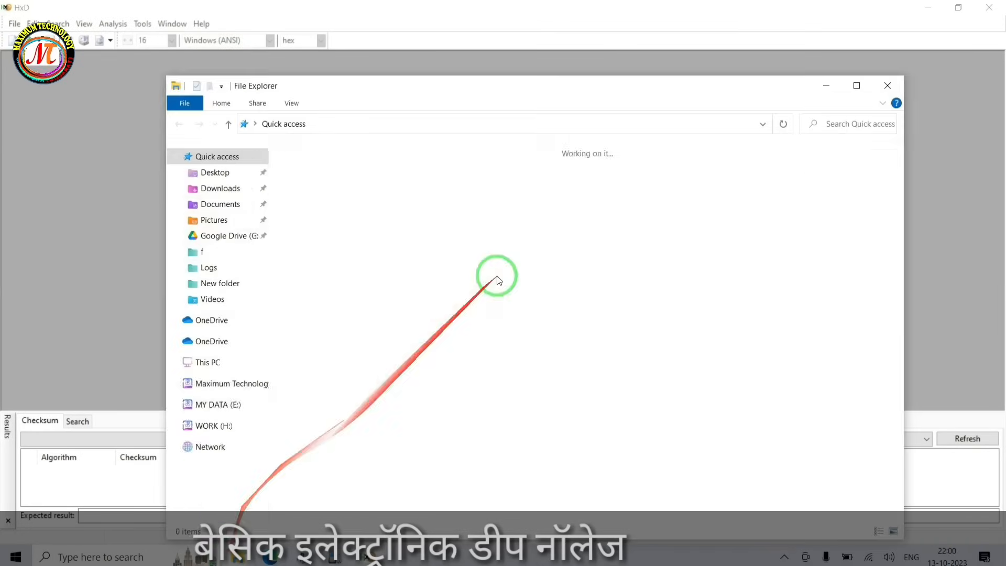
pyautogui.moveTo(437, 89); pyautogui.dragTo(597, 53)
pyautogui.click(387, 135)
pyautogui.click(469, 135)
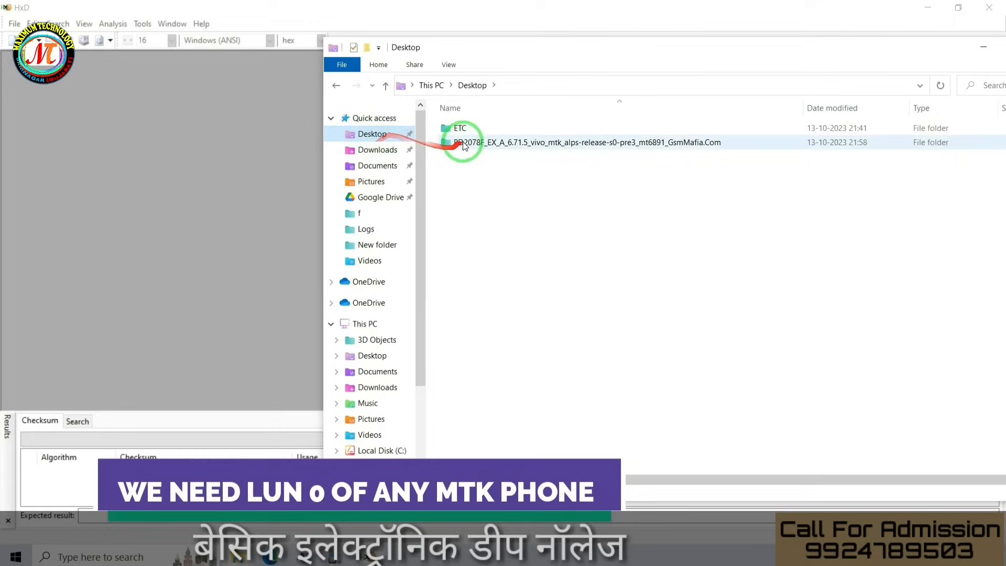
pyautogui.doubleClick(470, 134)
pyautogui.click(488, 235)
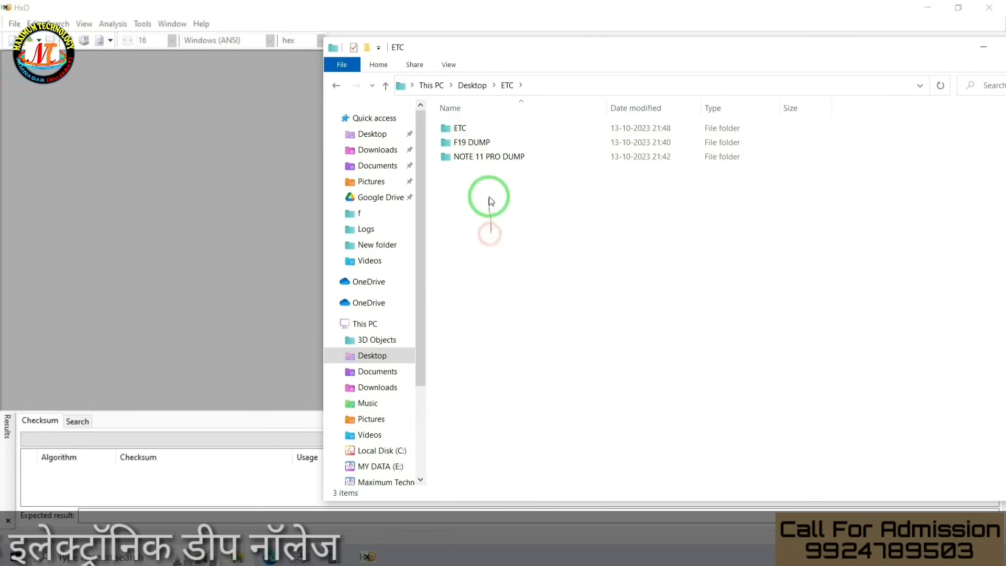
# Look through the F19 DUMP and NOTE 11 PRO DUMP folders for LUN files, finishing in NOTE 11 PRO DUMP
pyautogui.doubleClick(479, 142)
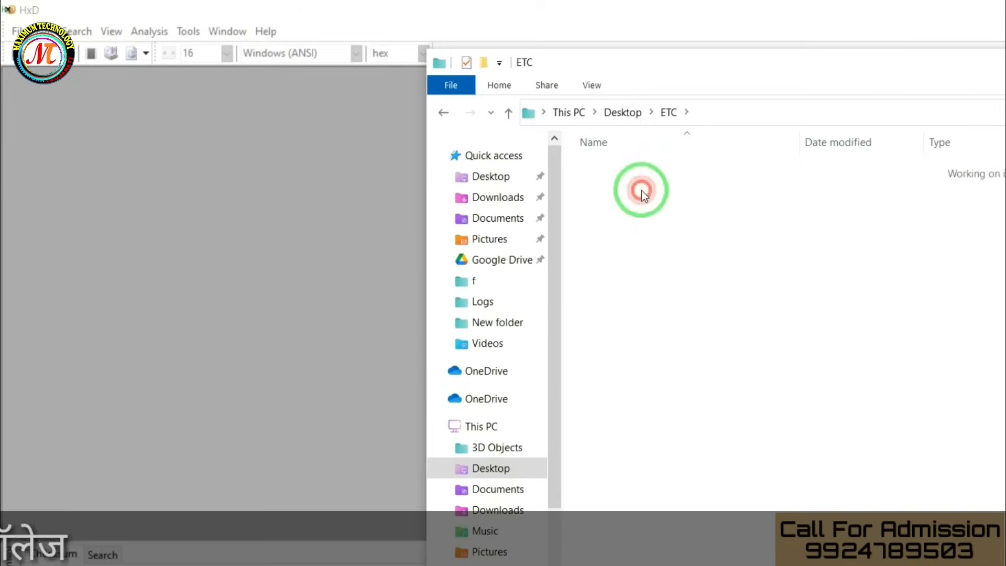
pyautogui.hotkey('alt', 'Left')
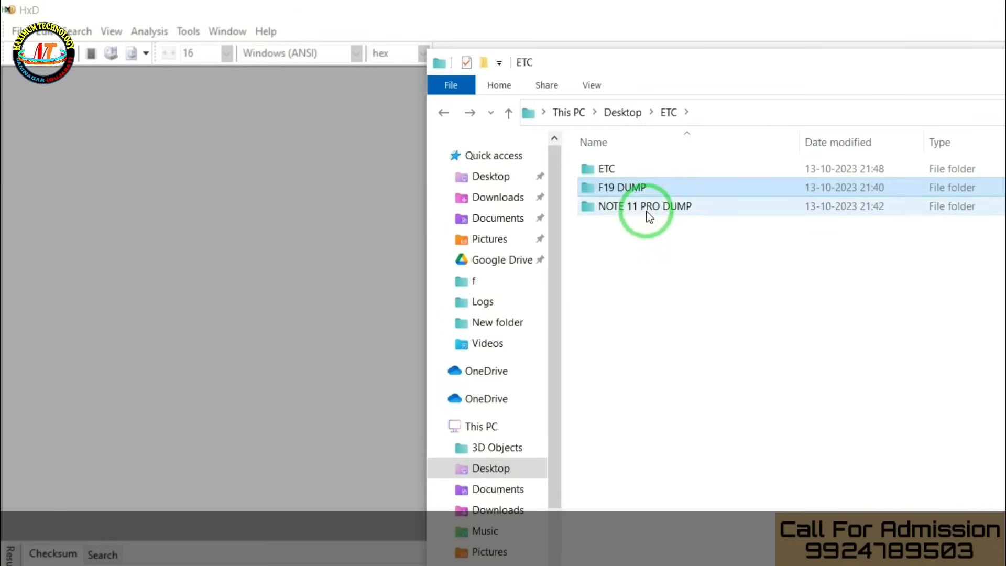
pyautogui.doubleClick(647, 206)
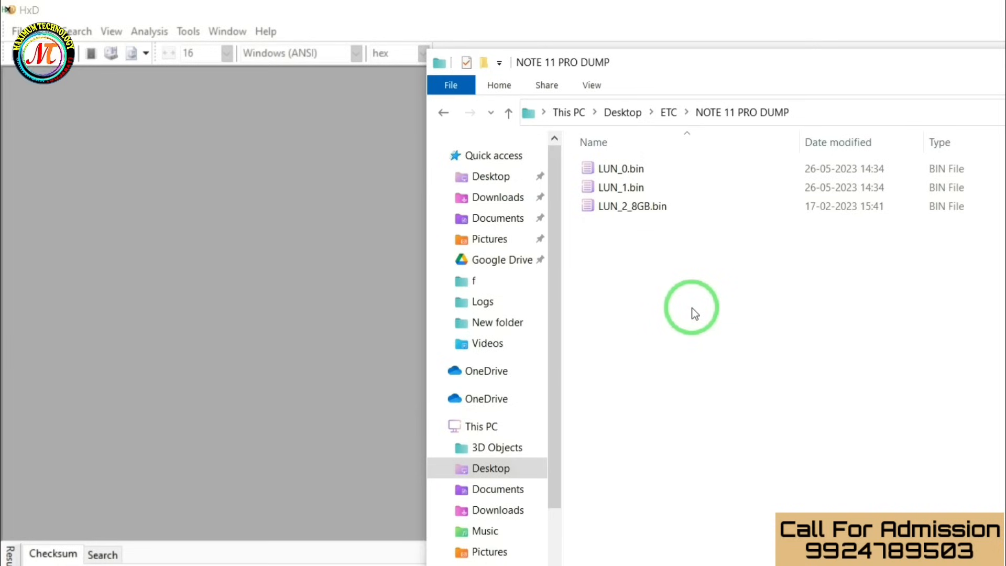
pyautogui.click(504, 113)
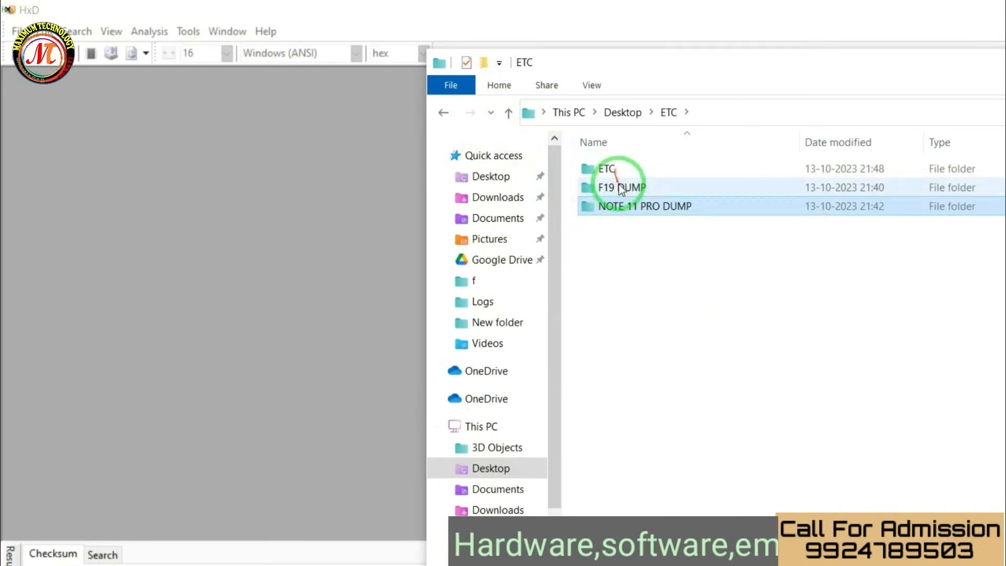
pyautogui.click(623, 189)
pyautogui.doubleClick(623, 189)
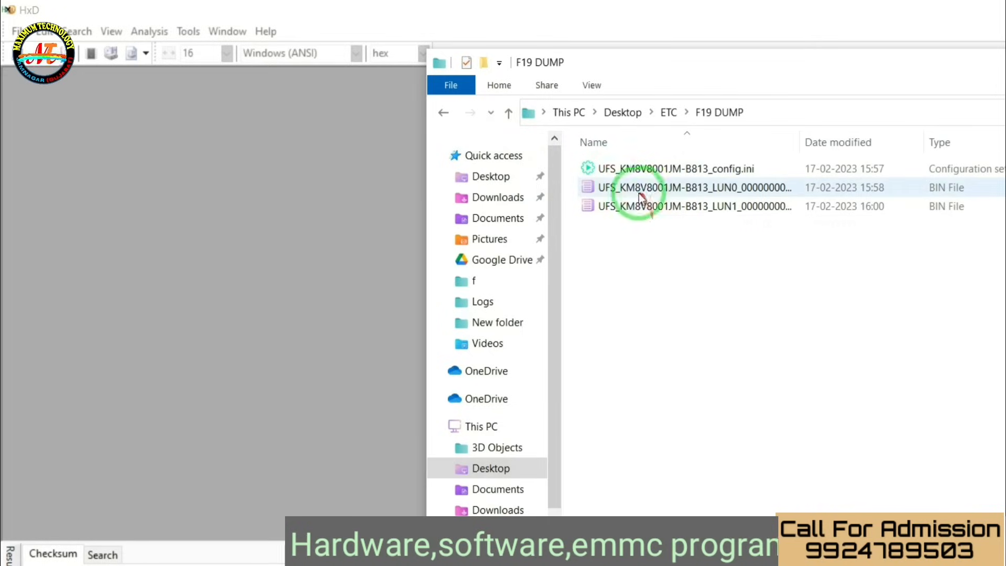
pyautogui.click(508, 112)
pyautogui.click(619, 206)
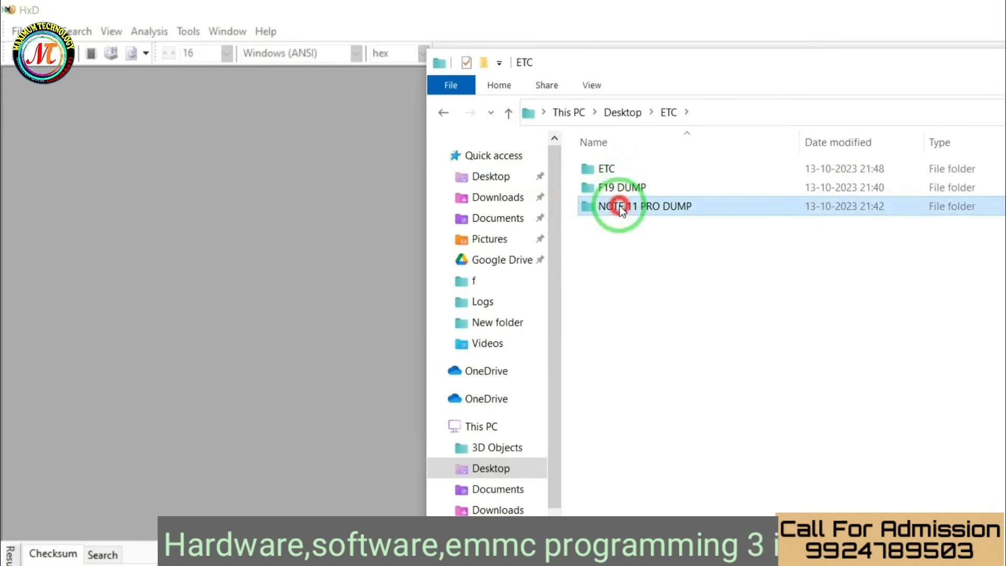
pyautogui.doubleClick(619, 206)
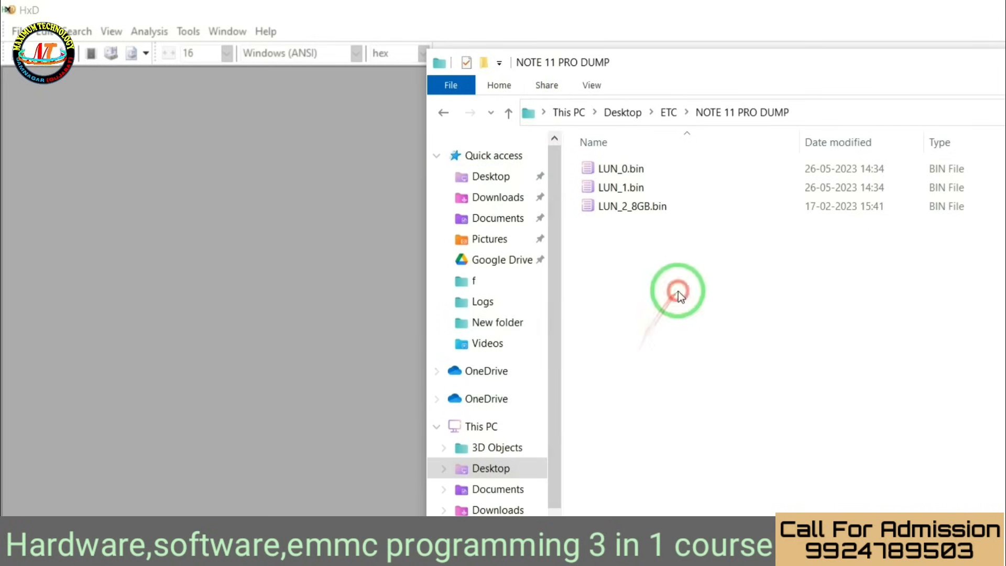
# Load LUN_0.bin from the NOTE 11 PRO DUMP folder into HxD and examine the preloader header at its beginning
pyautogui.click(641, 171)
pyautogui.moveTo(641, 170); pyautogui.dragTo(130, 285)
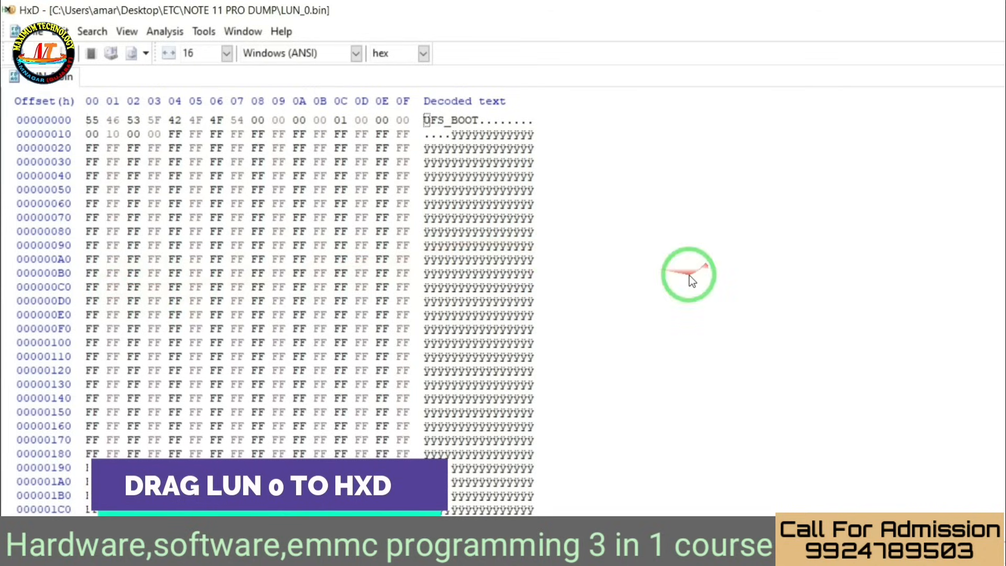
pyautogui.moveTo(425, 120); pyautogui.dragTo(571, 326)
pyautogui.scroll(12, 571, 326)
pyautogui.click(570, 293)
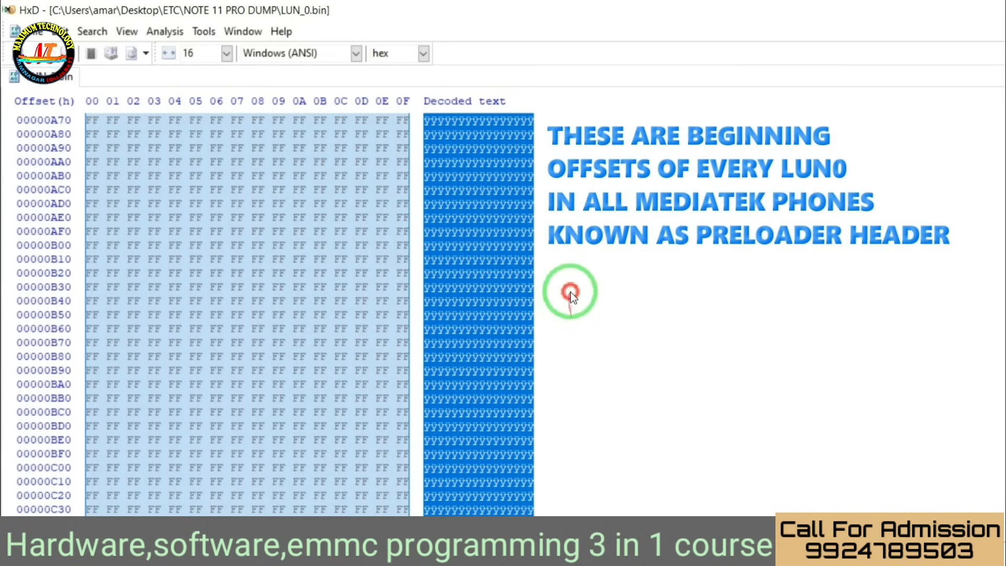
pyautogui.click(521, 276)
pyautogui.scroll(18, 623, 332)
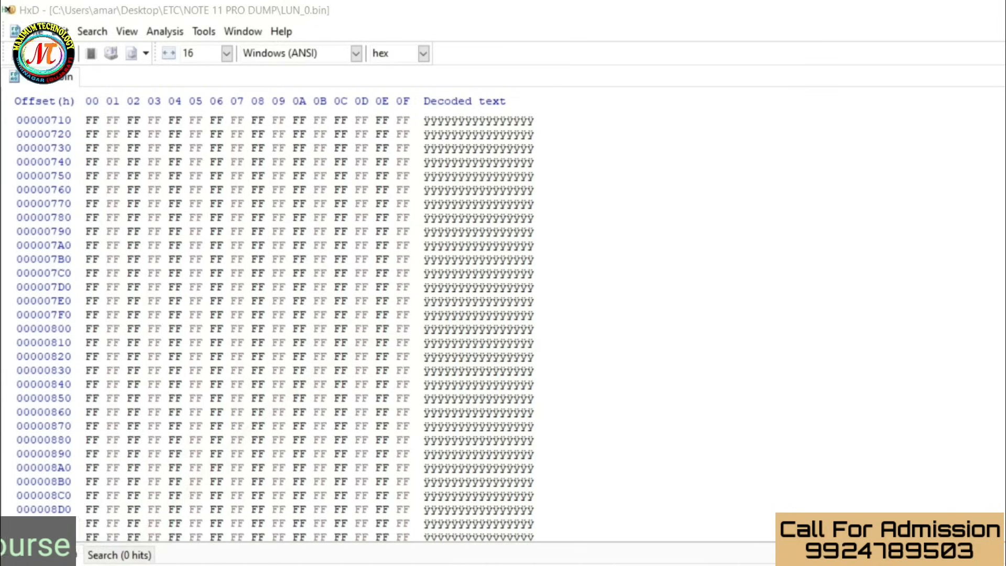
# Load UFS_KM8V8001JM-B813_LUN0_00000000_00400000.bin from the F19 DUMP folder into HxD as well, and switch back to LUN_0.bin for comparison
pyautogui.click(505, 565)
pyautogui.click(737, 368)
pyautogui.press('BackSpace')
pyautogui.doubleClick(642, 189)
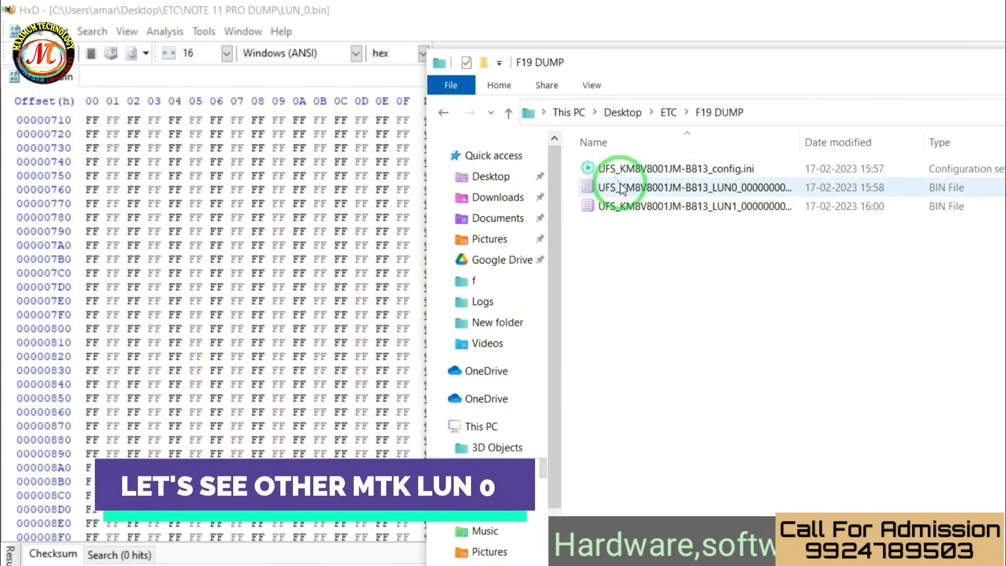
pyautogui.doubleClick(621, 187)
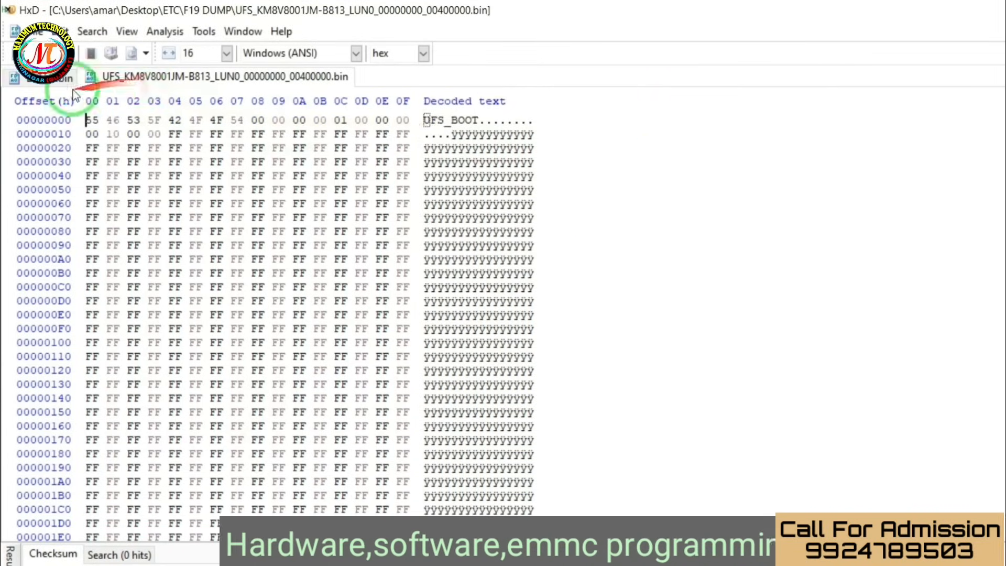
pyautogui.click(55, 82)
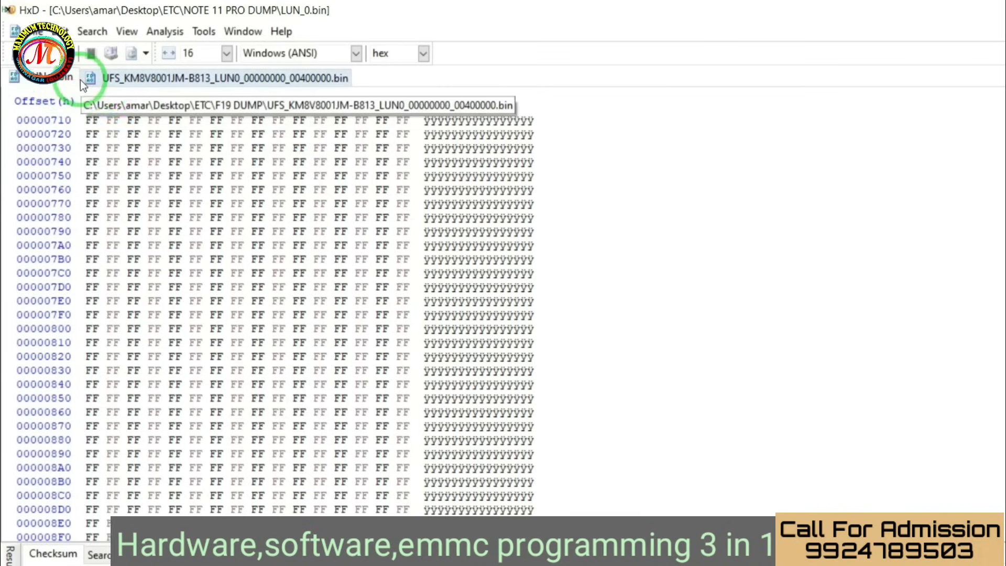
# Return to the beginning of LUN_0.bin to examine its header
pyautogui.scroll(4, 181, 117)
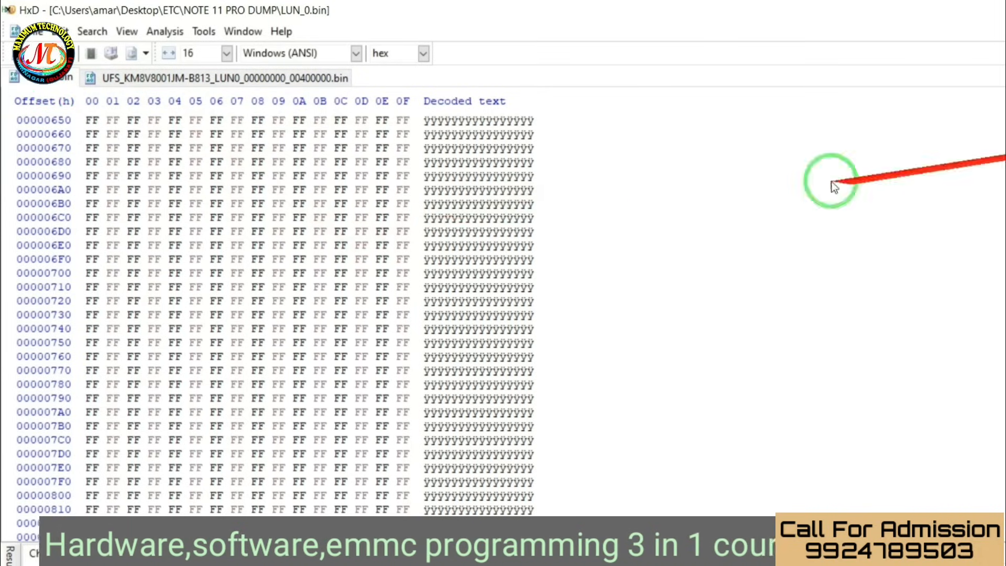
pyautogui.scroll(5, 465, 236)
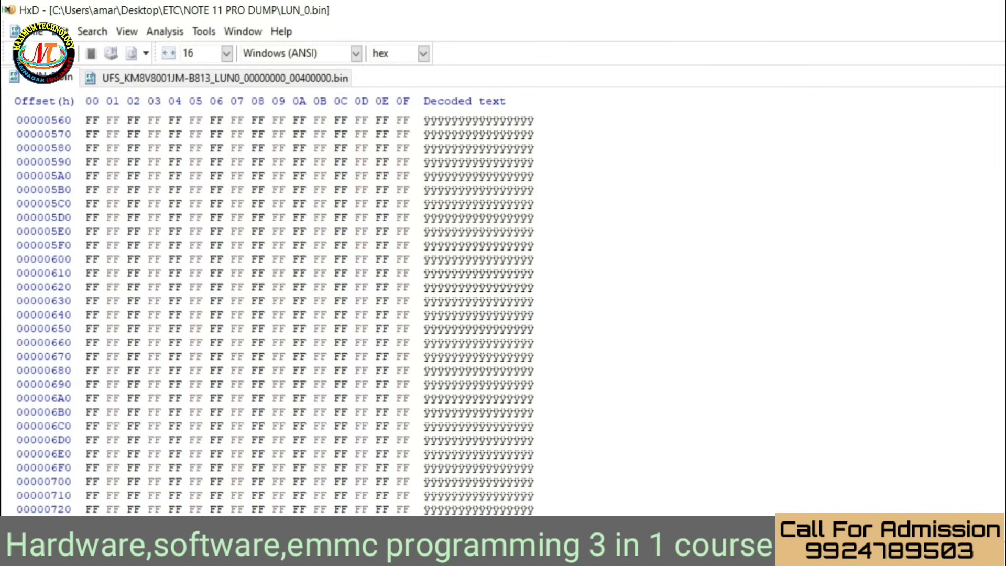
pyautogui.scroll(3, 435, 341)
pyautogui.scroll(20, 506, 394)
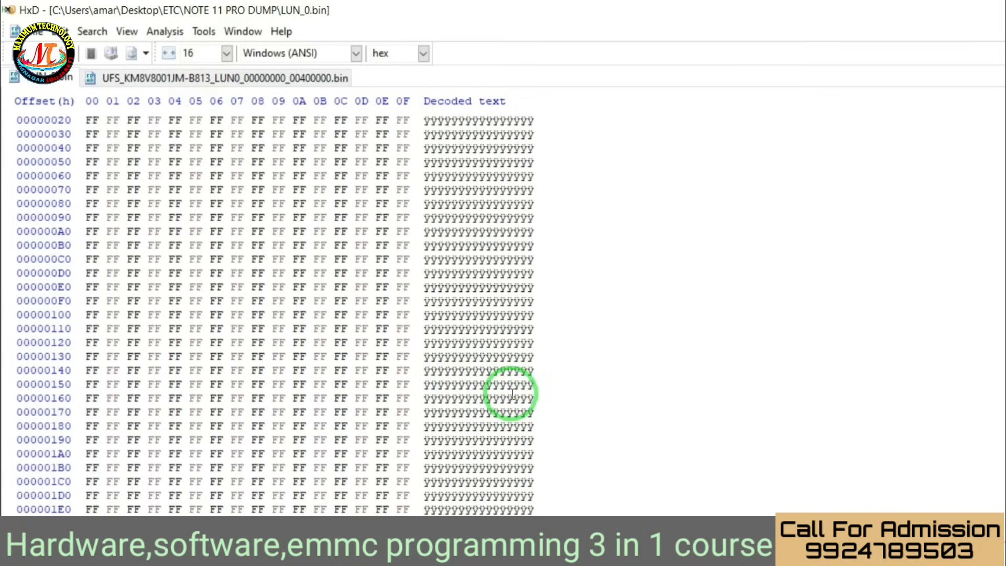
# Find where the preloader begins in the F19 DUMP LUN0 file and highlight its first row, MMM.8...FILE_INF, at offset 1000
pyautogui.click(196, 82)
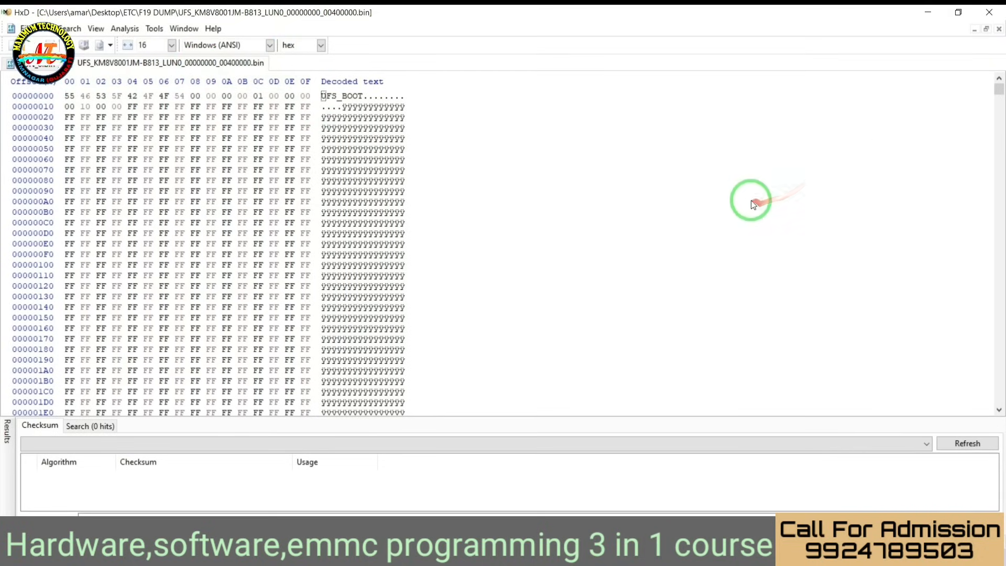
pyautogui.scroll(-20, 666, 304)
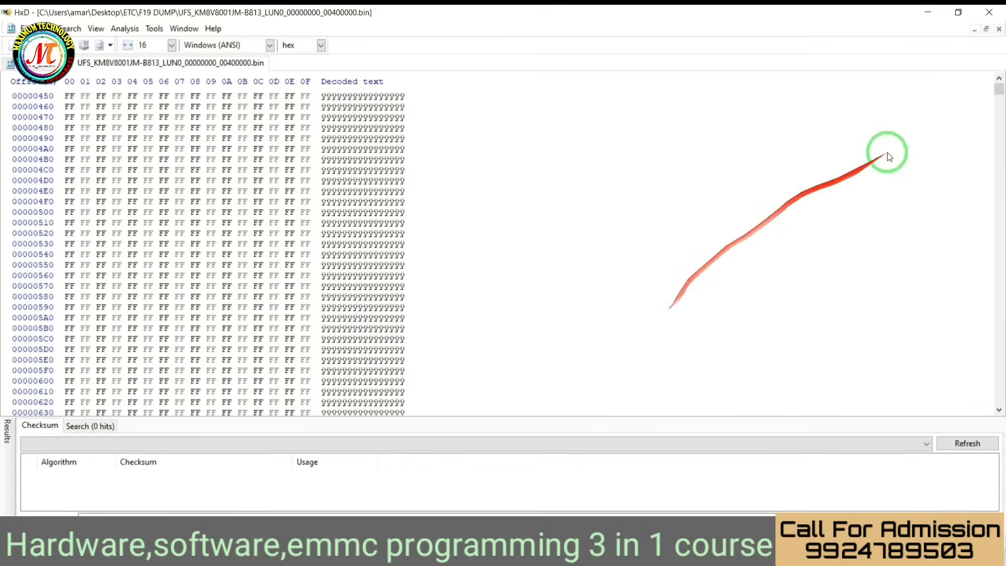
pyautogui.moveTo(998, 93); pyautogui.dragTo(515, 345)
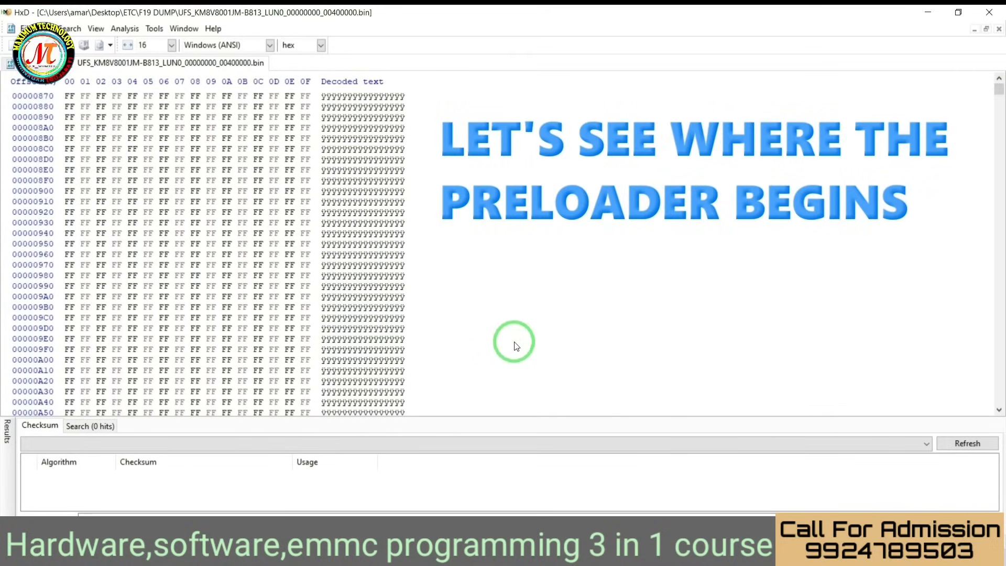
pyautogui.scroll(-9, 516, 345)
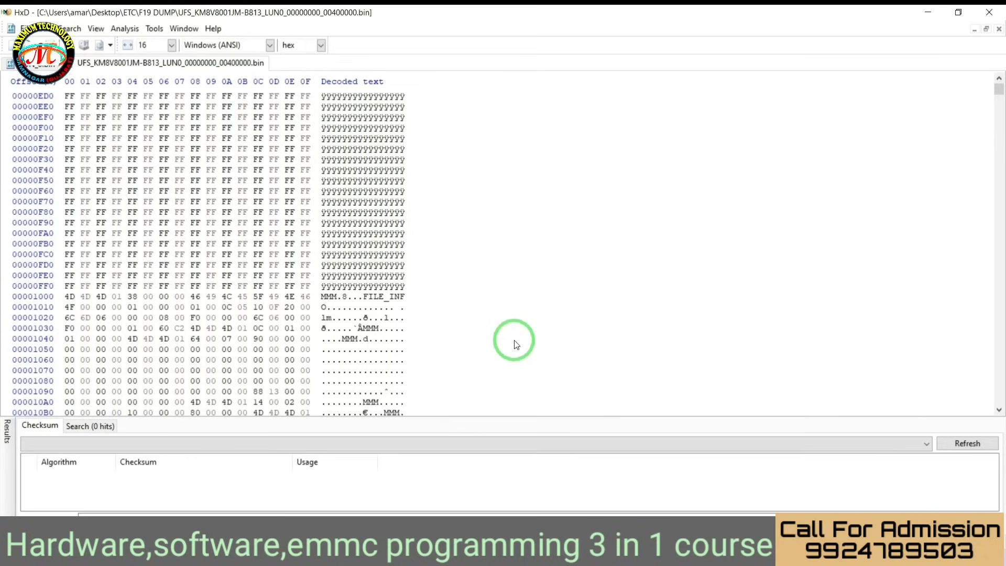
pyautogui.scroll(-2, 516, 346)
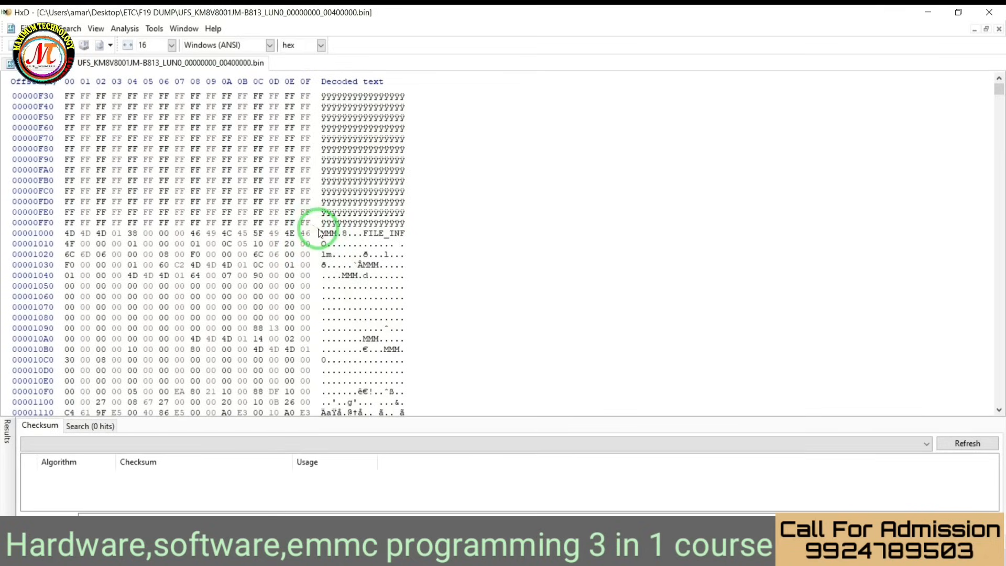
pyautogui.moveTo(324, 232); pyautogui.dragTo(399, 233)
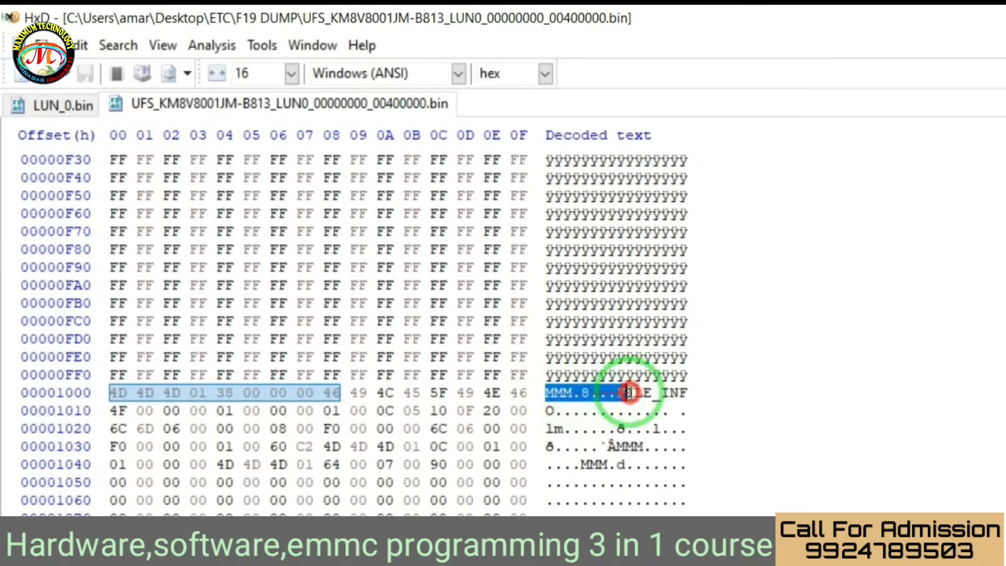
pyautogui.moveTo(673, 392)
pyautogui.mouseDown()
pyautogui.moveTo(691, 393)
pyautogui.moveTo(678, 395)
pyautogui.mouseUp()
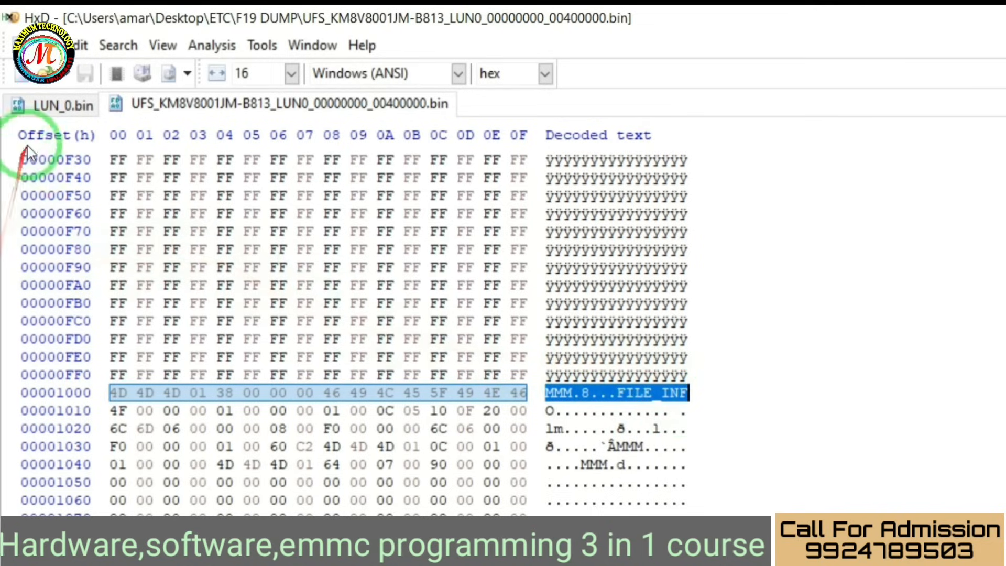
# Compare the F19 DUMP LUN0 file with LUN_0.bin, then look back through the area preceding the F19 preloader
pyautogui.click(48, 111)
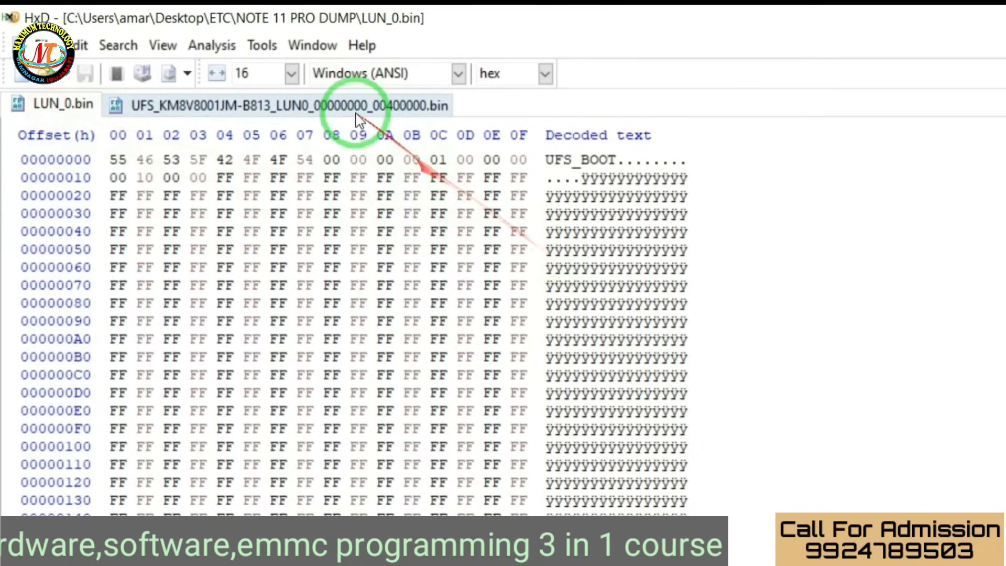
pyautogui.click(338, 111)
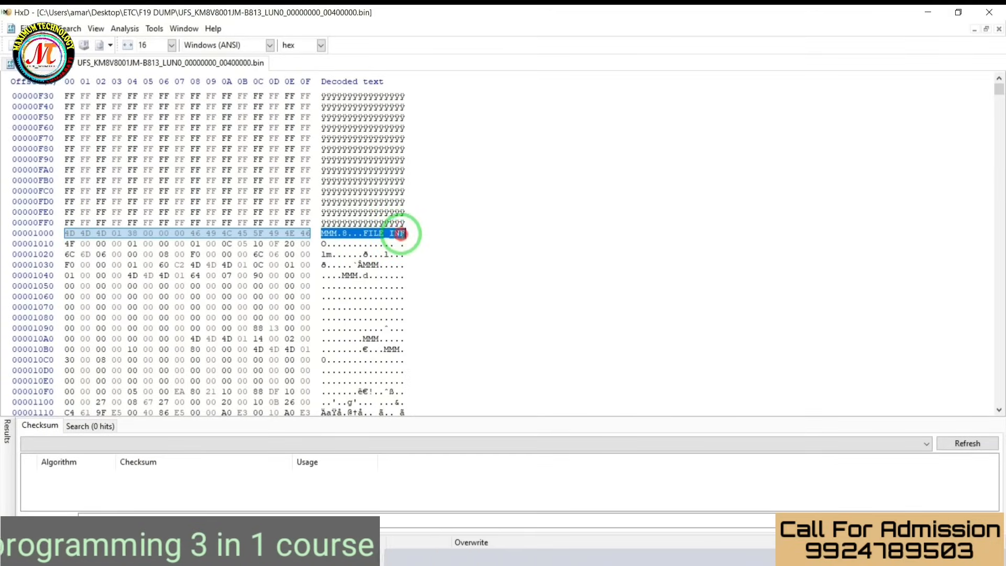
pyautogui.click(409, 235)
pyautogui.scroll(15, 539, 274)
pyautogui.scroll(16, 541, 278)
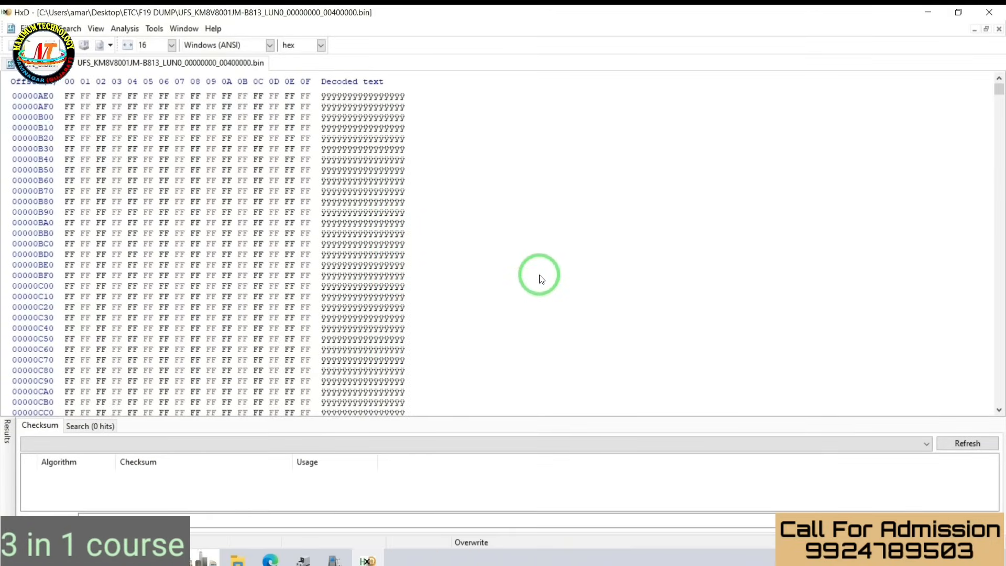
pyautogui.scroll(15, 539, 274)
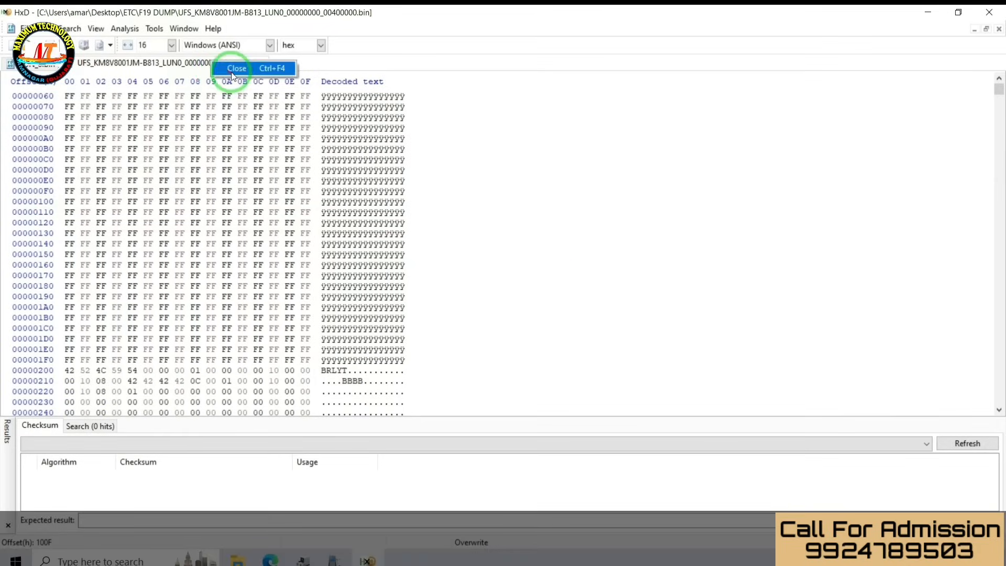
# Close both the F19 DUMP LUN0 file and LUN_0.bin
pyautogui.click(233, 73)
pyautogui.rightClick(46, 63)
pyautogui.click(64, 72)
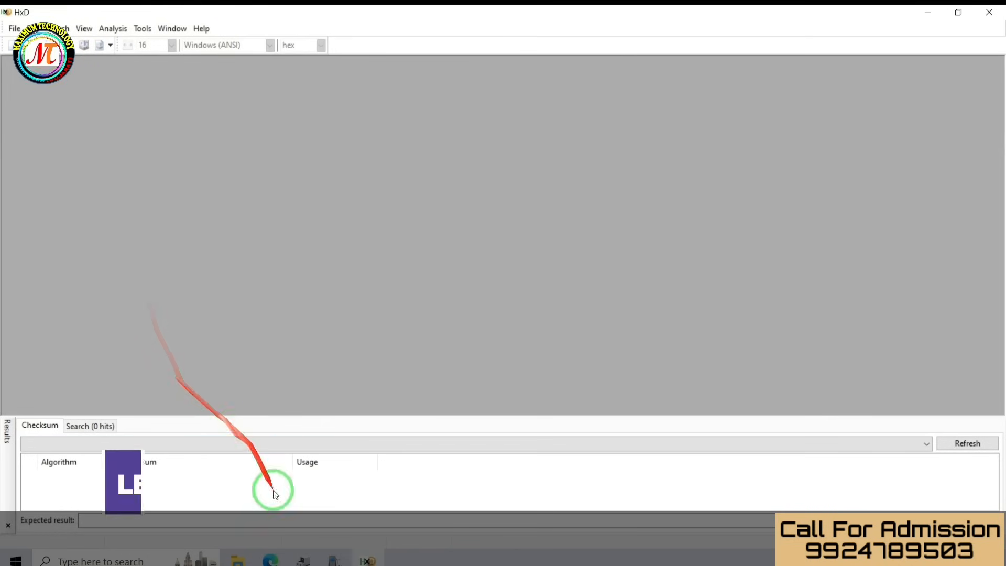
# Load LUN_0.bin from the NOTE 11 PRO DUMP folder into HxD and locate the MMM marker where the preloader begins
pyautogui.click(241, 559)
pyautogui.doubleClick(500, 164)
pyautogui.click(468, 132)
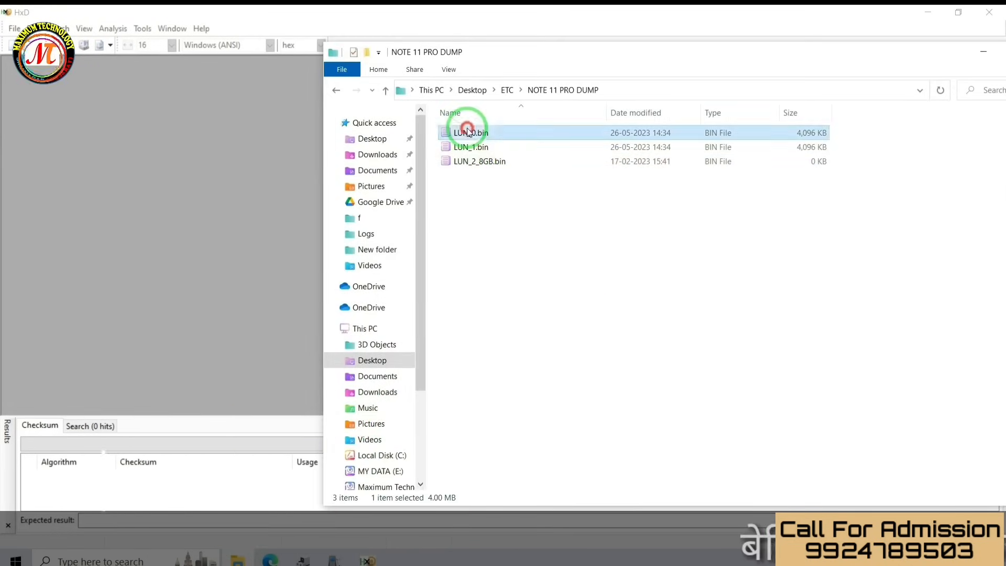
pyautogui.moveTo(467, 131); pyautogui.dragTo(111, 225)
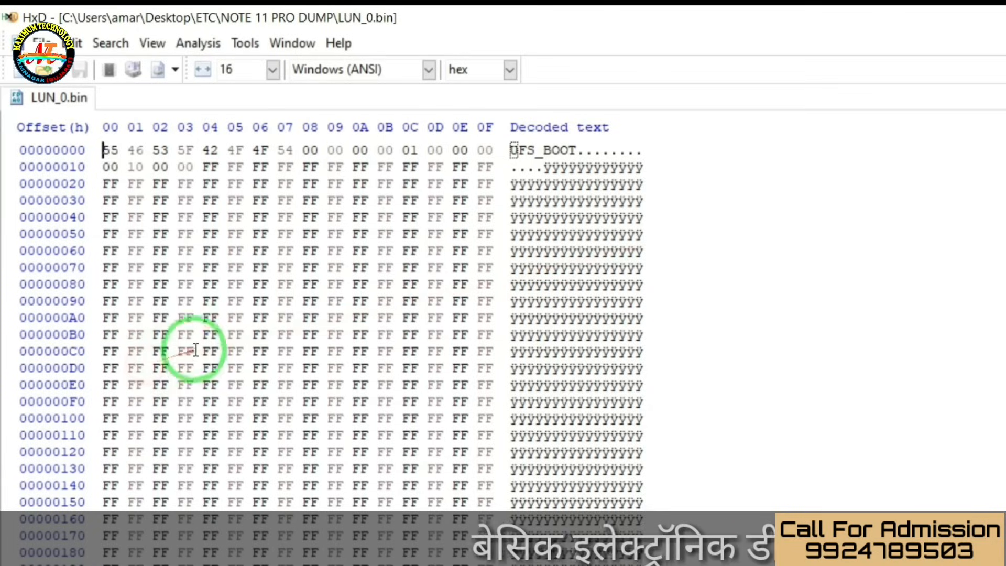
pyautogui.scroll(-8, 885, 407)
pyautogui.scroll(-20, 890, 414)
pyautogui.scroll(-20, 881, 419)
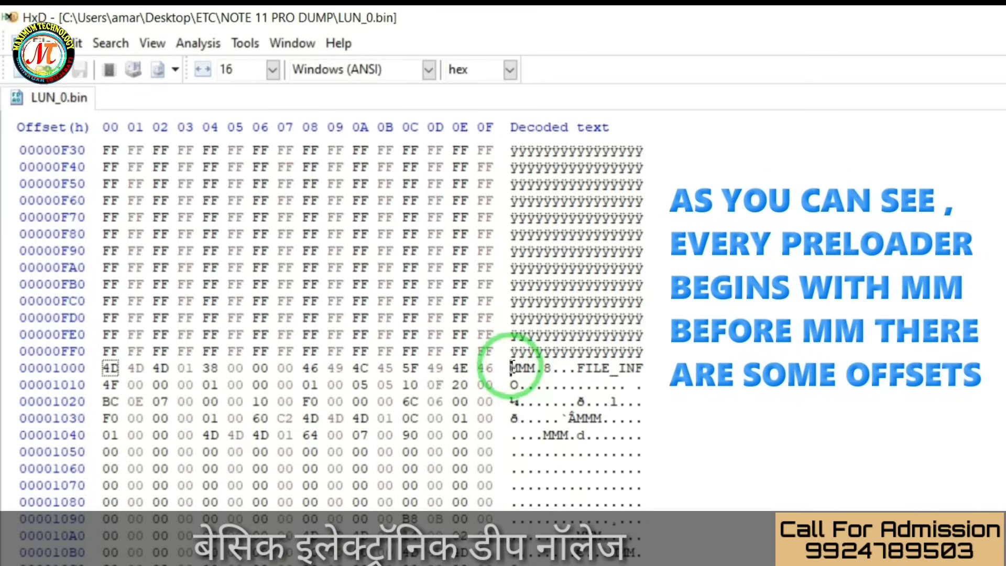
pyautogui.moveTo(514, 368)
pyautogui.mouseDown()
pyautogui.moveTo(545, 368)
pyautogui.moveTo(516, 370)
pyautogui.mouseUp()
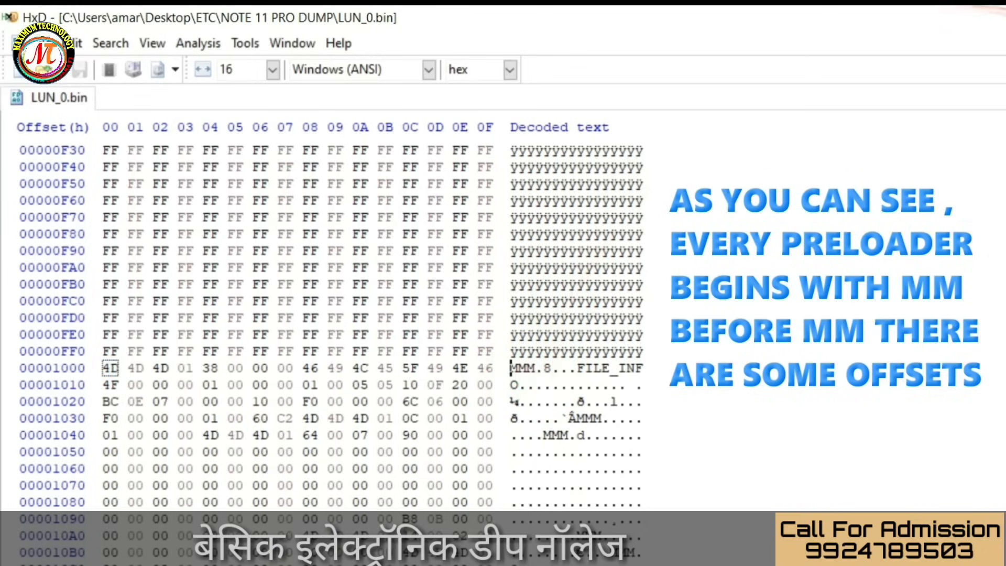
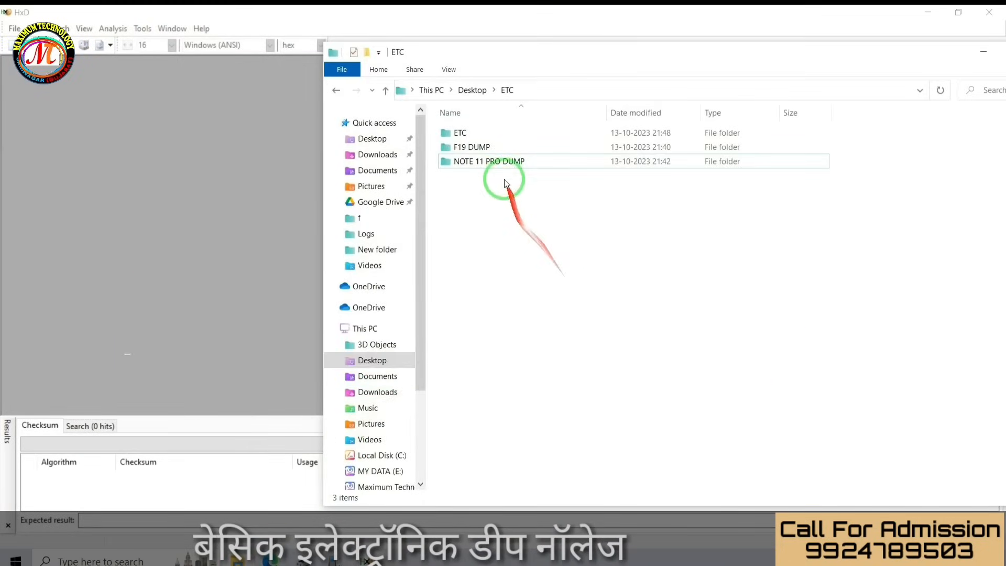
# Reload LUN_0.bin from the NOTE 11 PRO DUMP folder into the empty HxD window
pyautogui.doubleClick(502, 162)
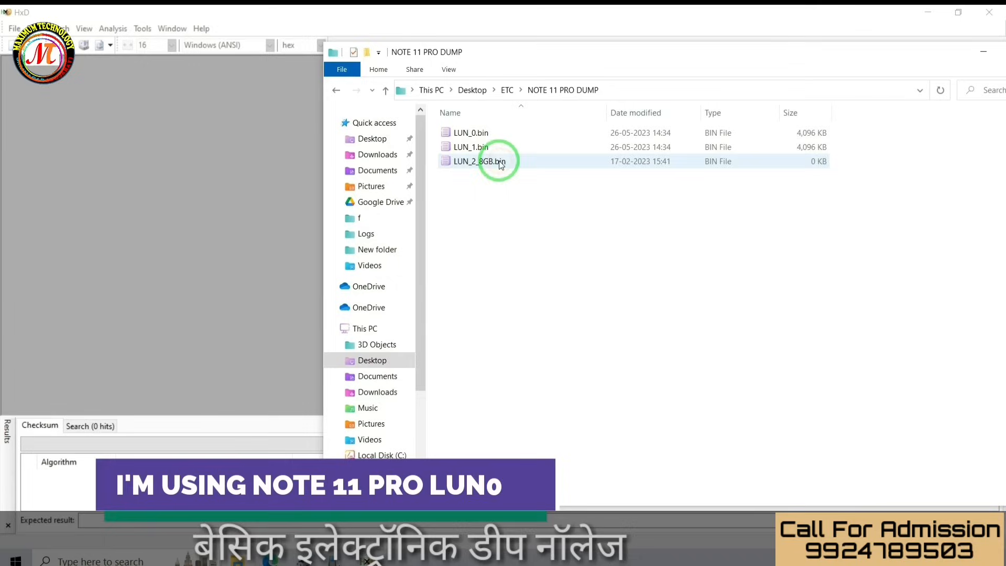
pyautogui.click(467, 133)
pyautogui.click(491, 134)
pyautogui.moveTo(491, 136); pyautogui.dragTo(89, 229)
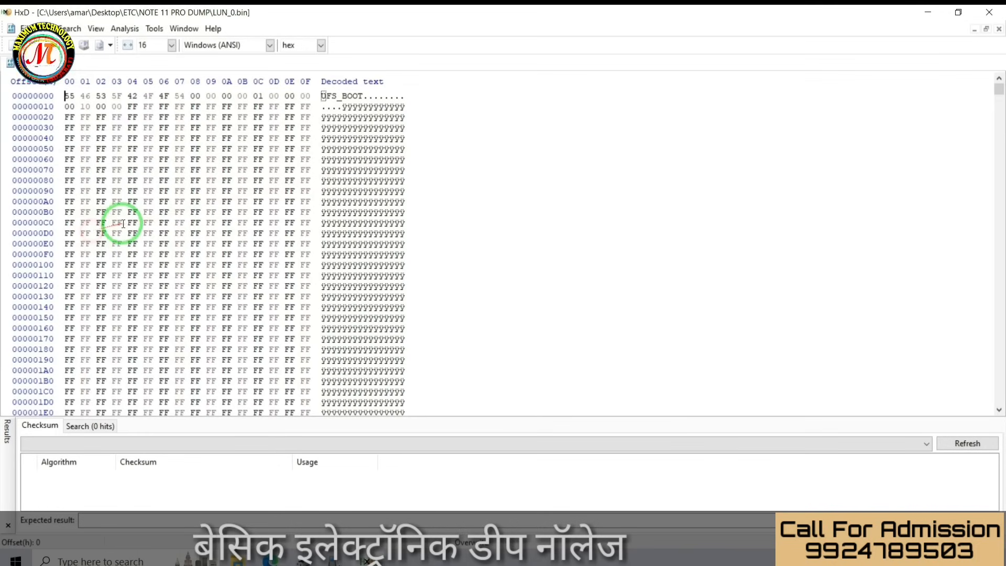
# Select the very last byte of LUN_0.bin, in row 003FFFF0, and copy its offset
pyautogui.moveTo(999, 90); pyautogui.dragTo(1001, 399)
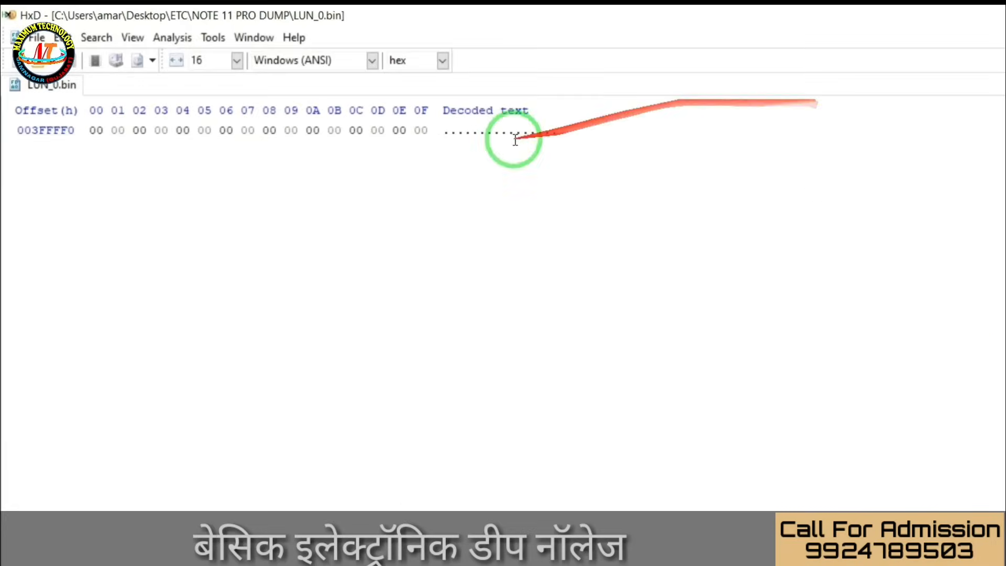
pyautogui.click(563, 136)
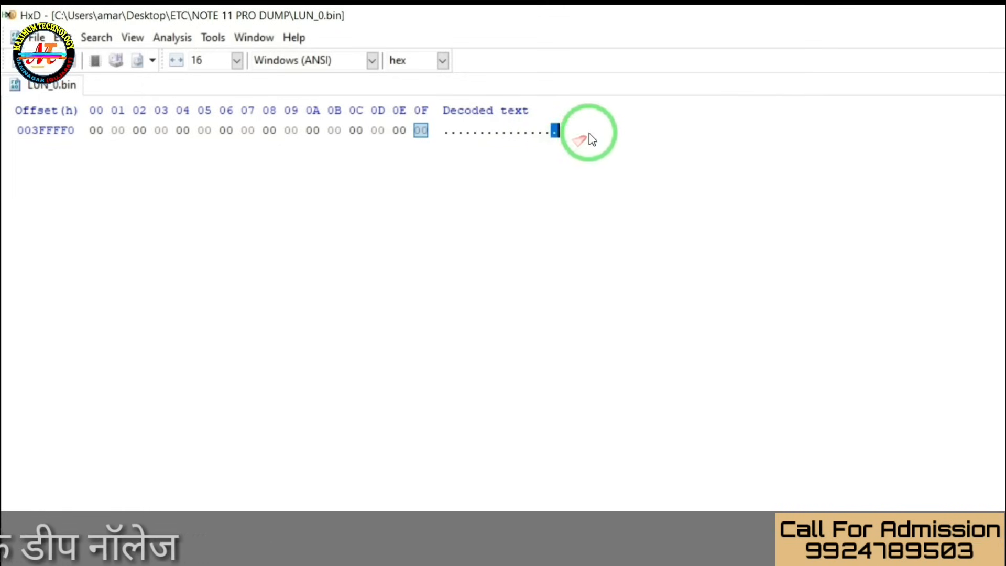
pyautogui.scroll(1, 668, 241)
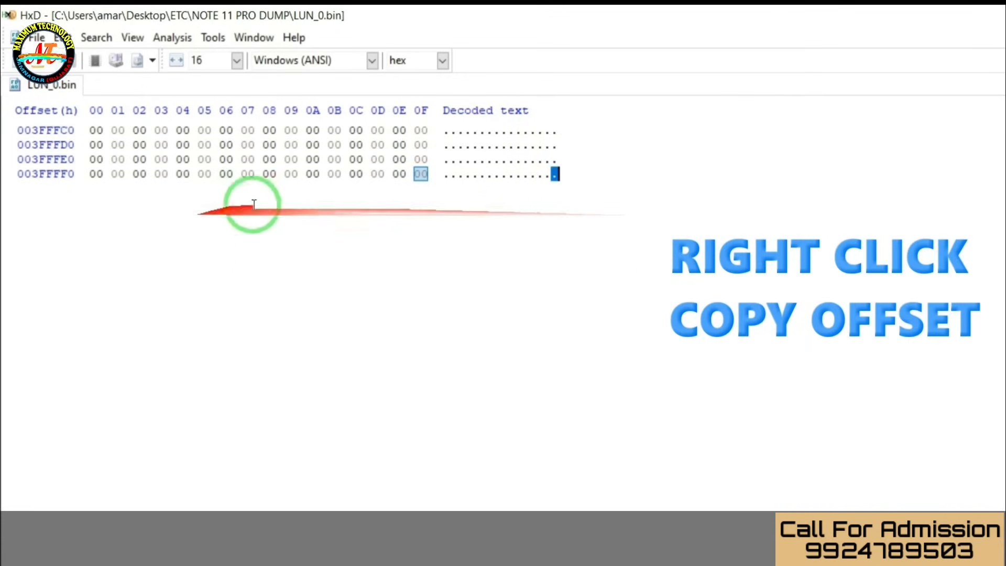
pyautogui.rightClick(422, 175)
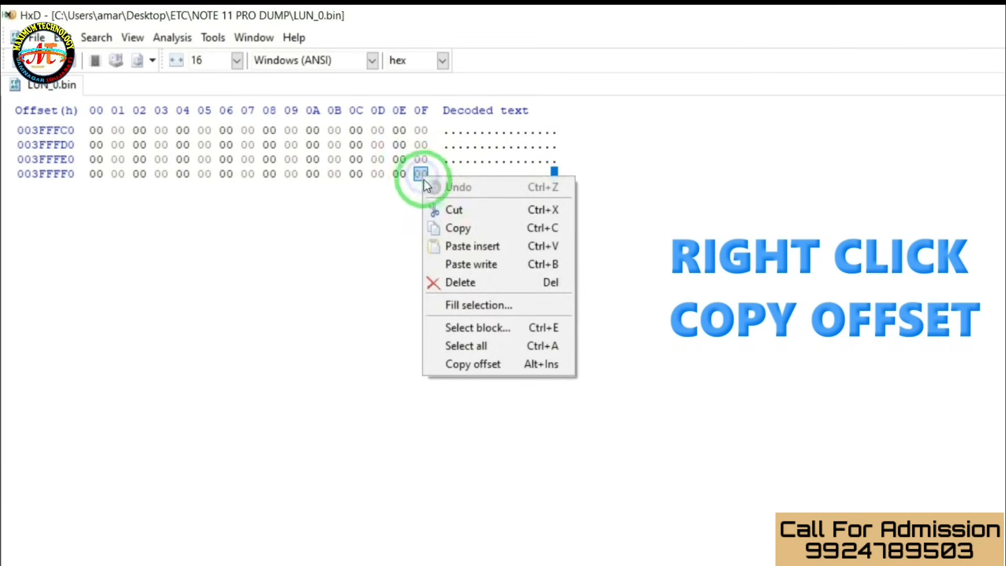
pyautogui.click(511, 364)
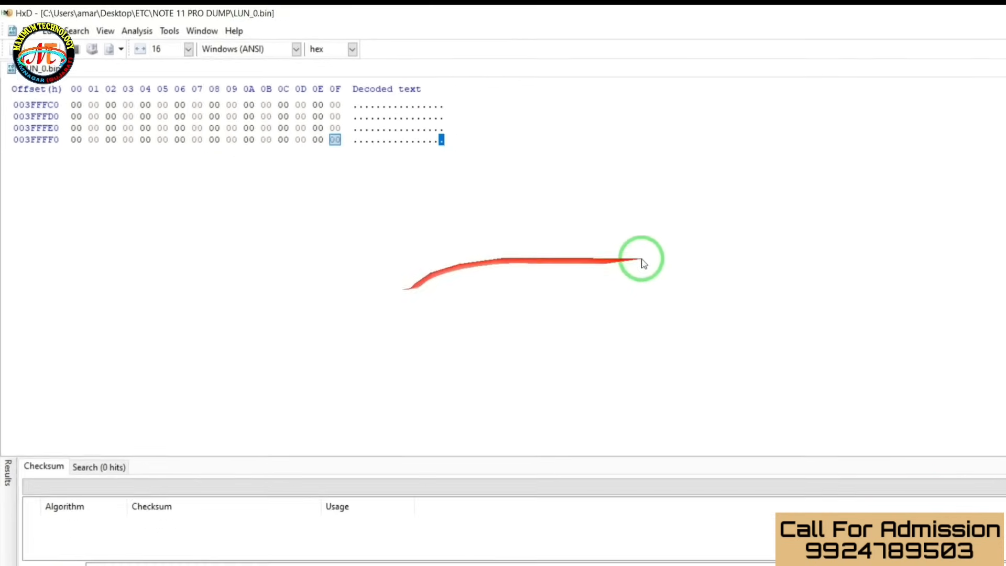
# Place the cursor before the MMM marker at offset 1000, where the preloader begins in LUN_0.bin
pyautogui.scroll(5, 672, 302)
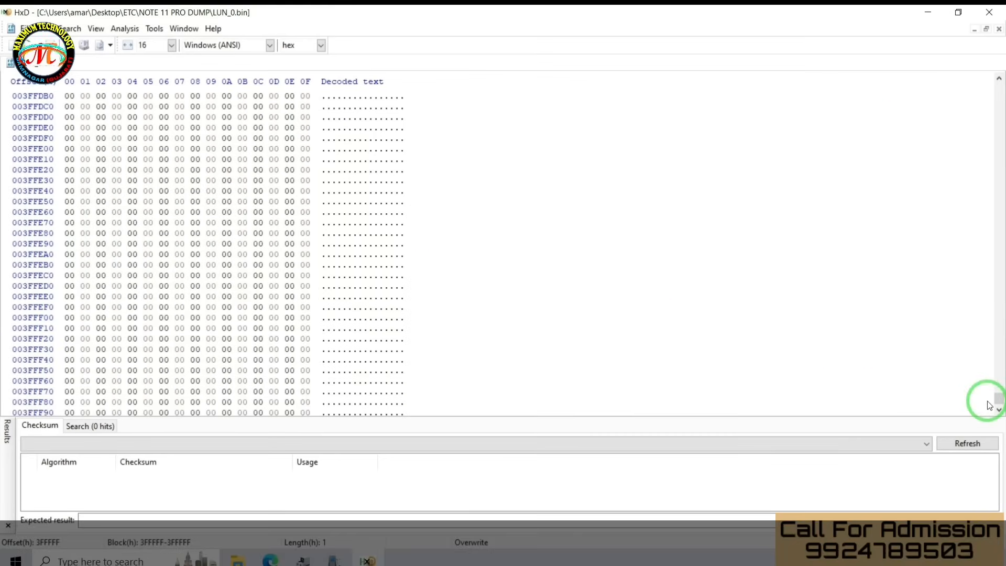
pyautogui.moveTo(997, 398); pyautogui.dragTo(916, 86)
pyautogui.scroll(-20, 375, 258)
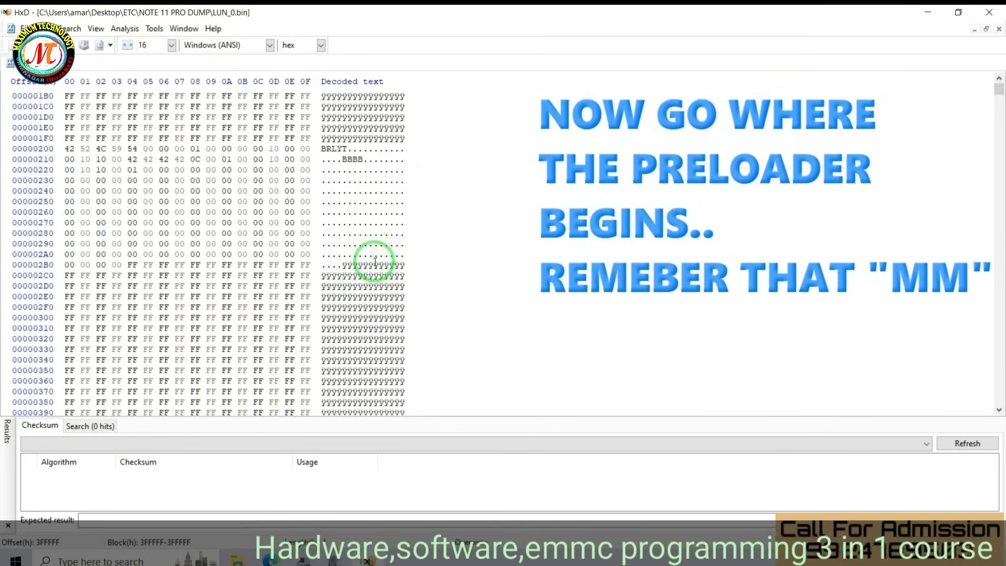
pyautogui.scroll(-20, 374, 260)
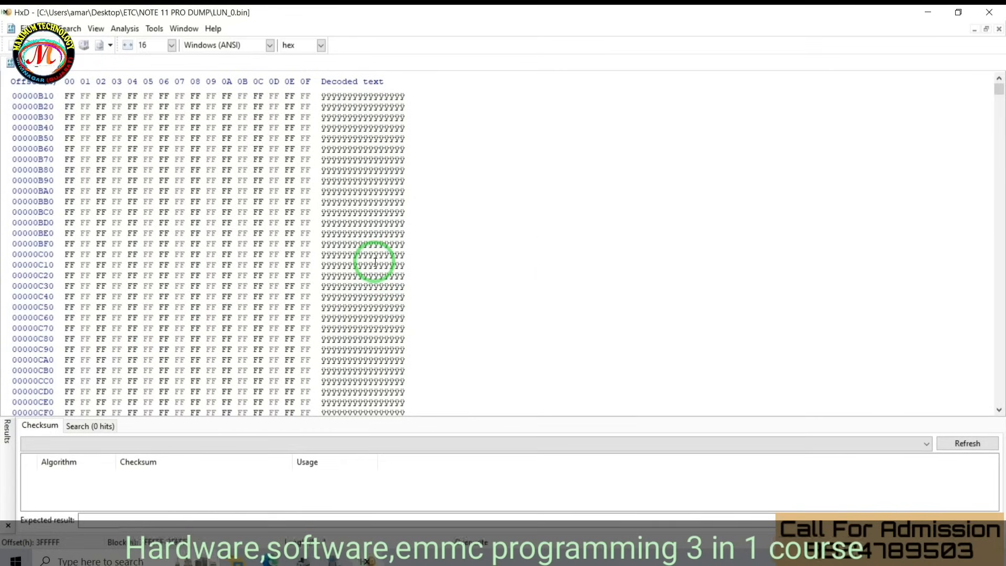
pyautogui.scroll(-10, 375, 260)
pyautogui.scroll(4, 372, 265)
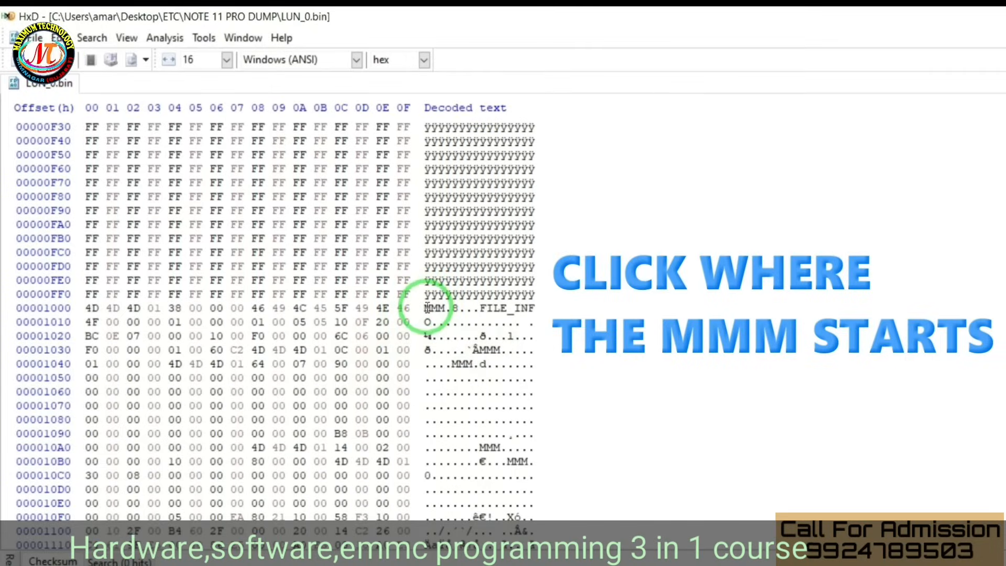
pyautogui.click(427, 308)
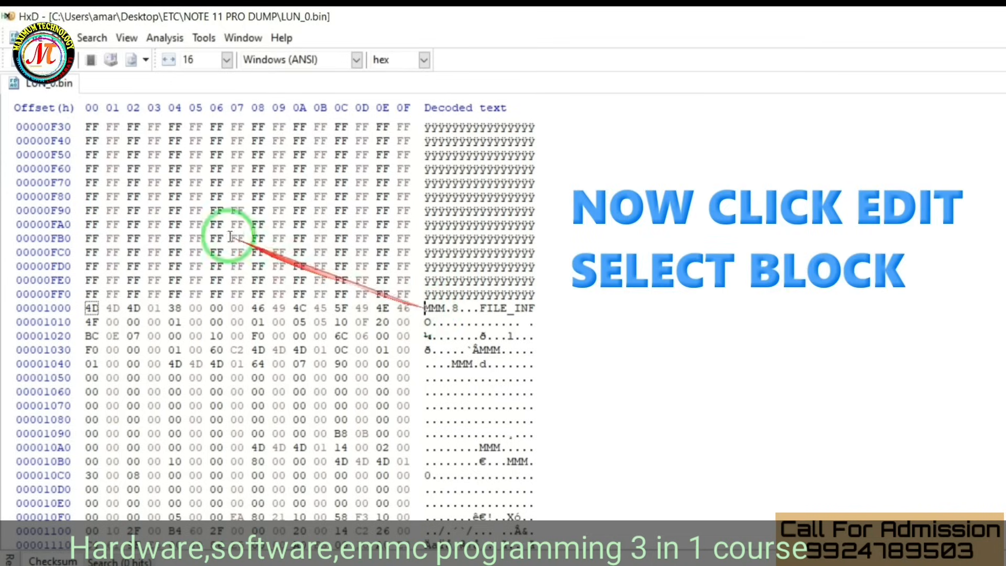
# Select the block from start-offset 1000 to the copied end-offset 3FFFFF in LUN_0.bin
pyautogui.click(55, 37)
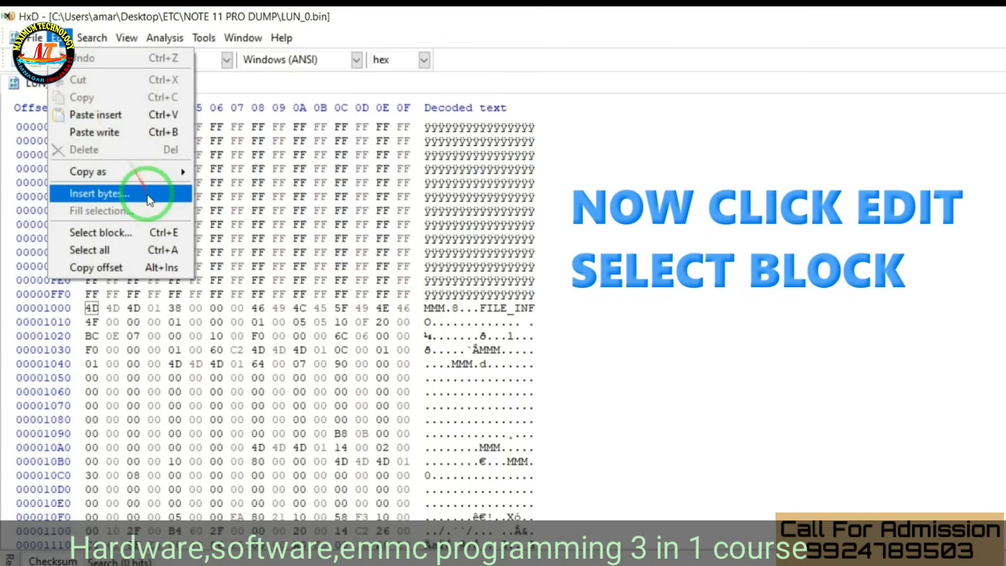
pyautogui.click(160, 237)
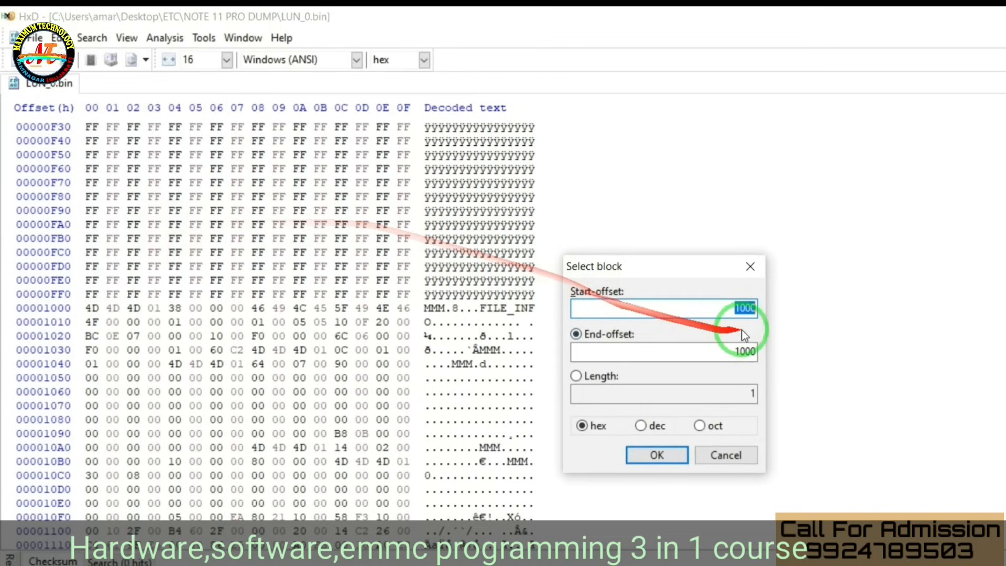
pyautogui.click(720, 355)
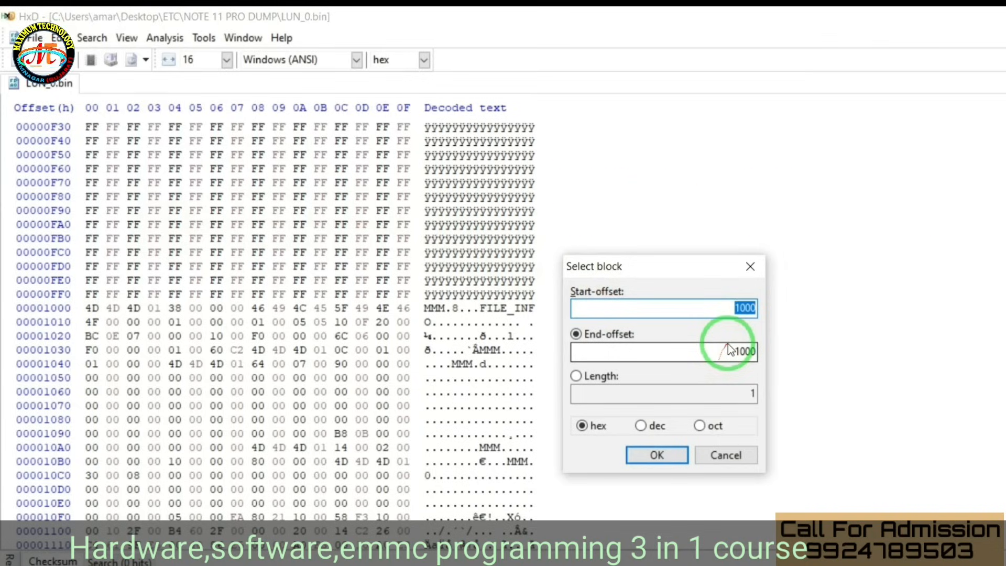
pyautogui.moveTo(734, 355); pyautogui.dragTo(760, 355)
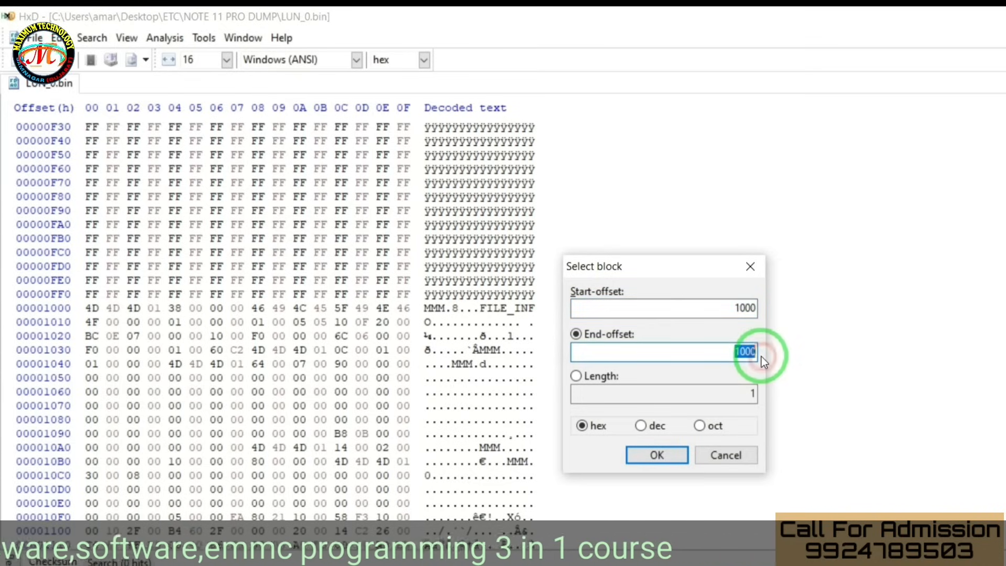
pyautogui.hotkey('ctrl', 'v')
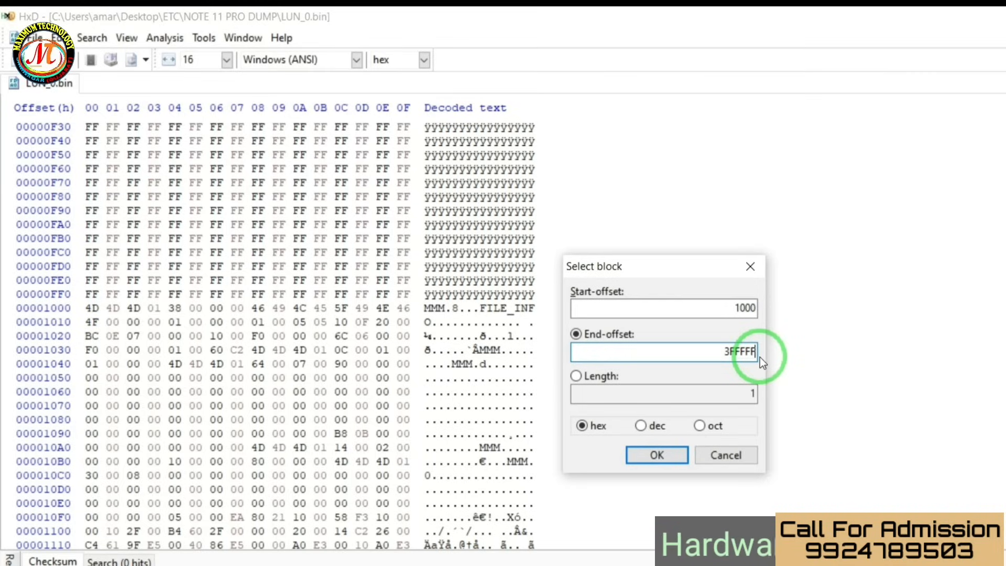
pyautogui.click(655, 454)
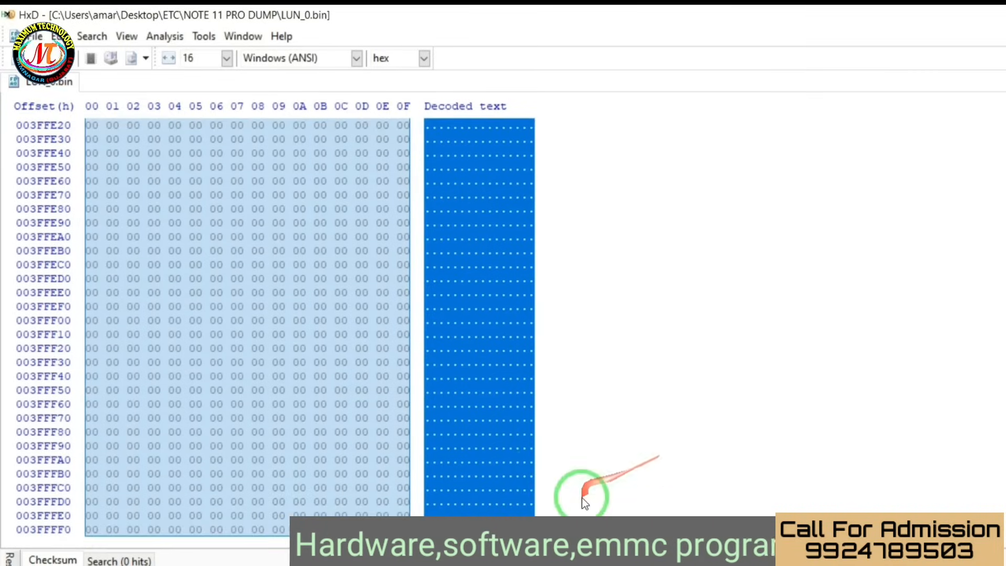
# Delete the selected preloader block from LUN_0.bin, keeping only the header before the MMM marker at offset 1000
pyautogui.scroll(20, 528, 448)
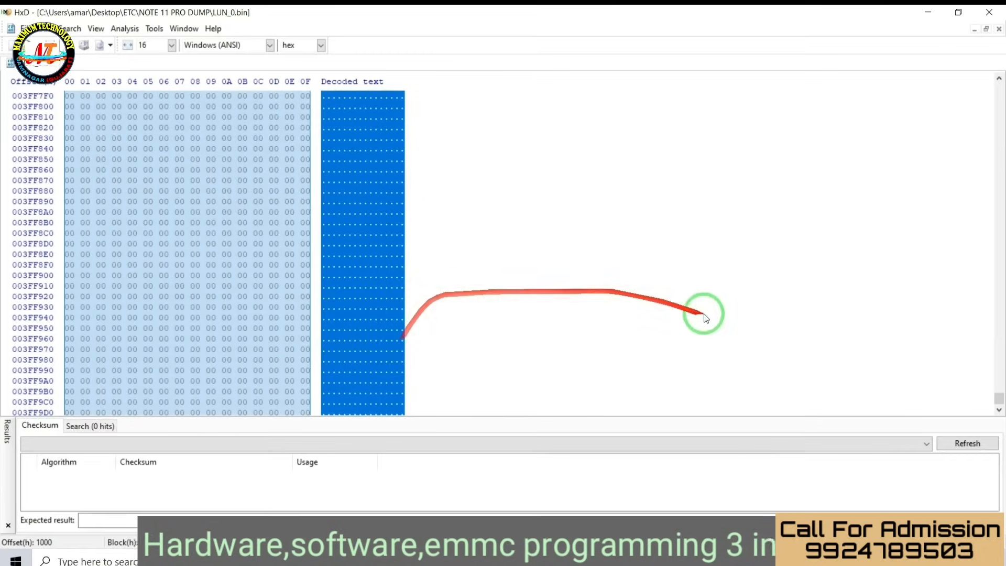
pyautogui.moveTo(995, 399); pyautogui.dragTo(914, 101)
pyautogui.scroll(20, 553, 255)
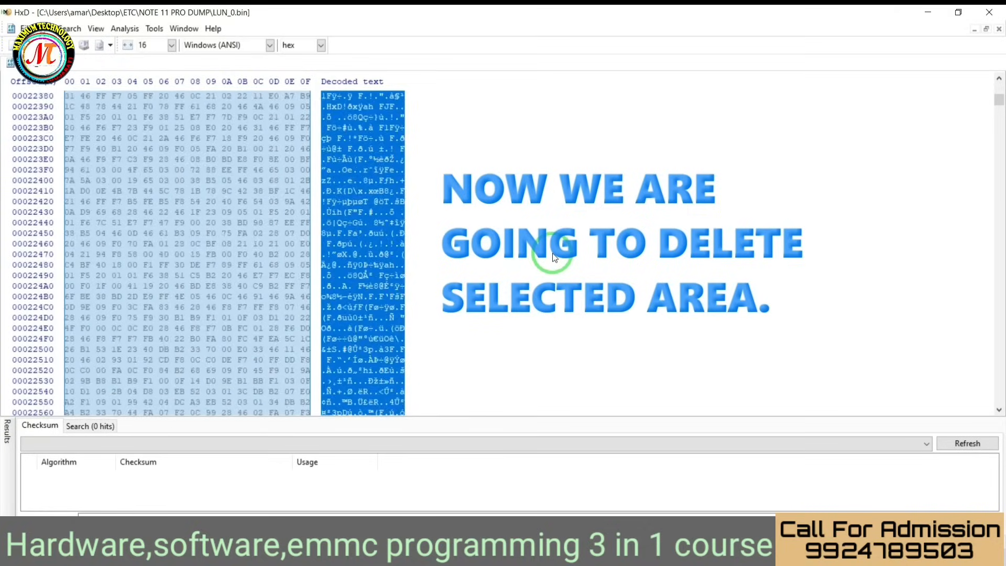
pyautogui.scroll(20, 554, 256)
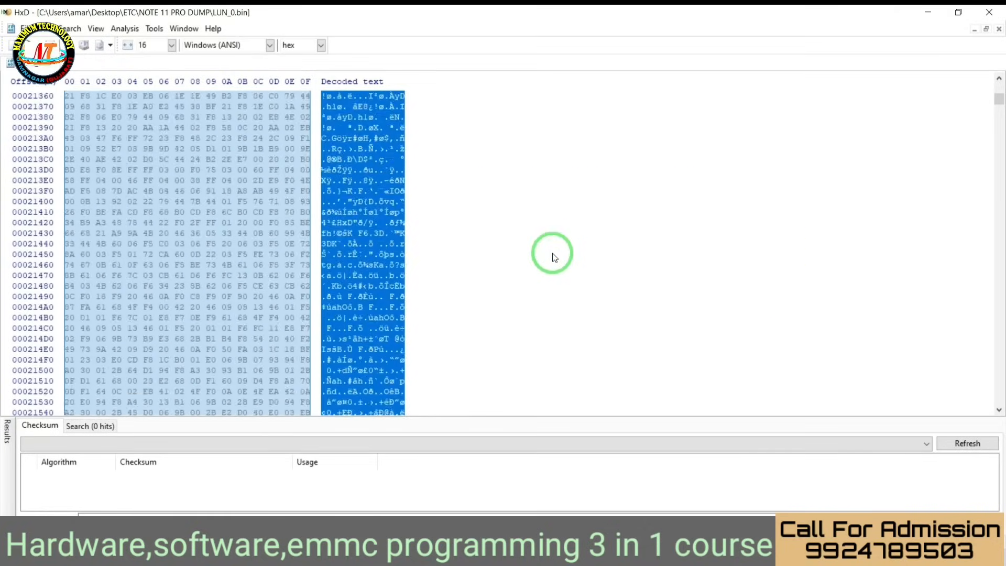
pyautogui.scroll(20, 554, 256)
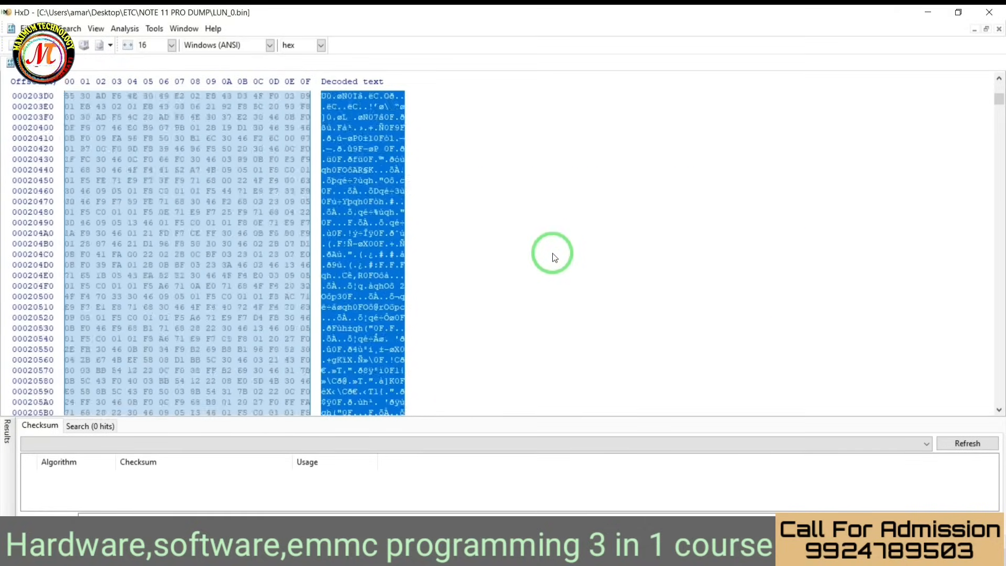
pyautogui.moveTo(999, 99); pyautogui.dragTo(998, 88)
pyautogui.scroll(-17, 566, 378)
pyautogui.scroll(-15, 566, 378)
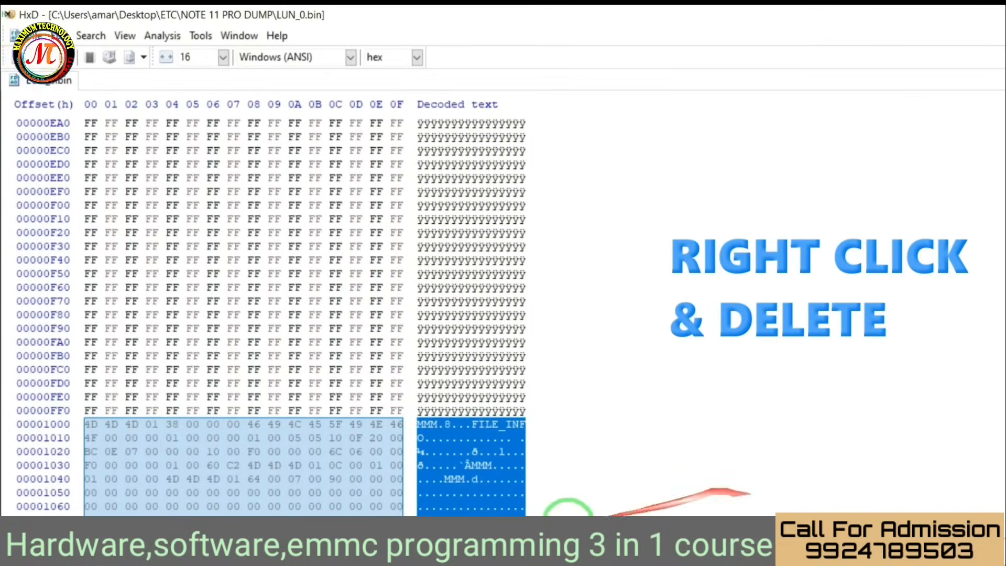
pyautogui.rightClick(438, 432)
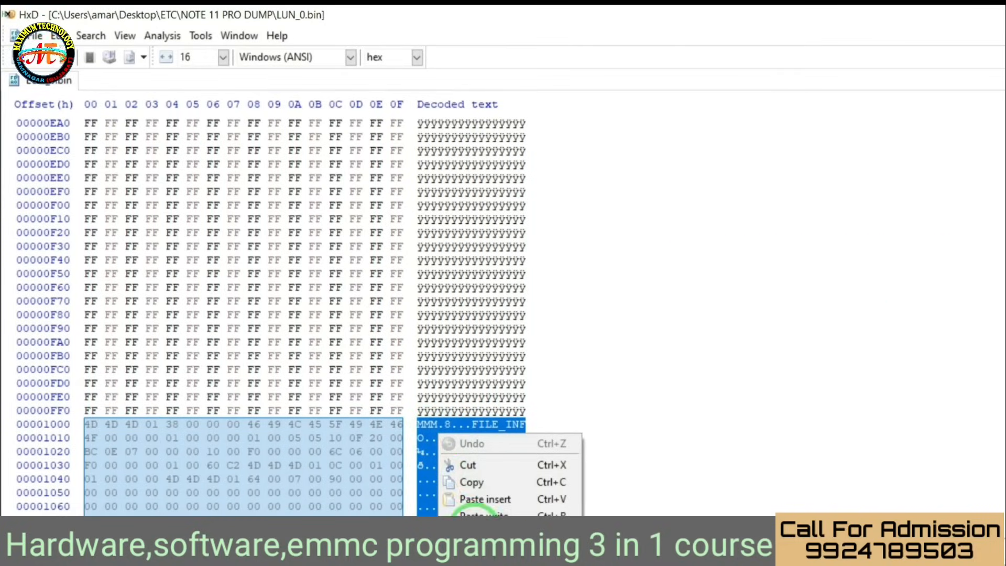
pyautogui.click(474, 531)
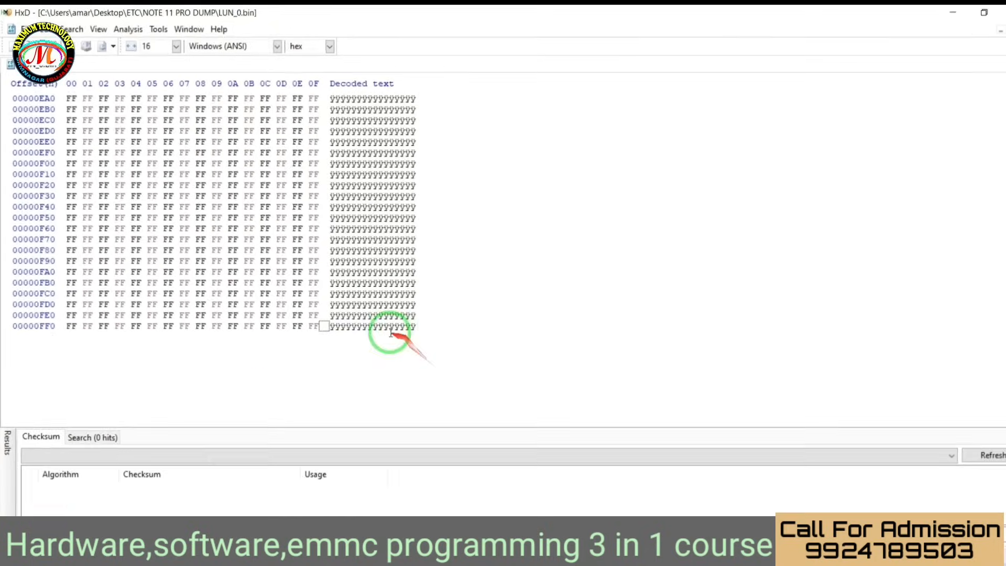
# Load preloader_k85v1_64.bin from the PD2078F_EX_A_6.71.5 firmware folder on the Desktop into HxD
pyautogui.click(239, 554)
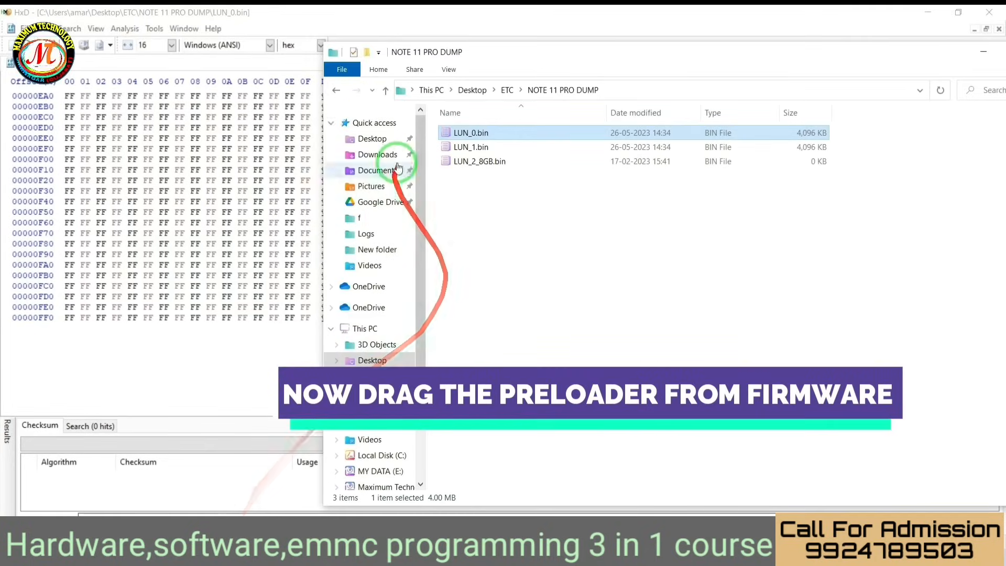
pyautogui.click(359, 141)
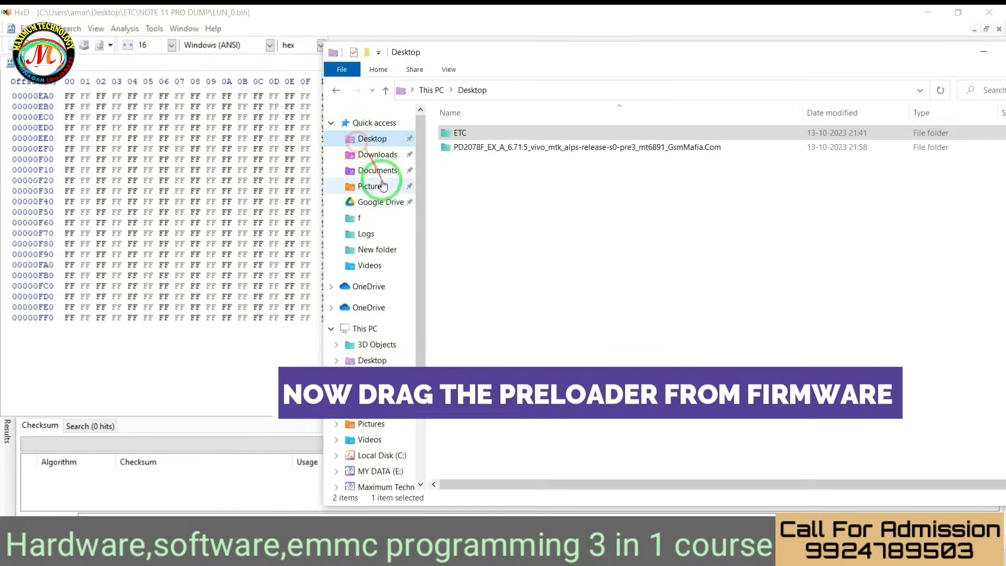
pyautogui.click(507, 149)
pyautogui.doubleClick(507, 151)
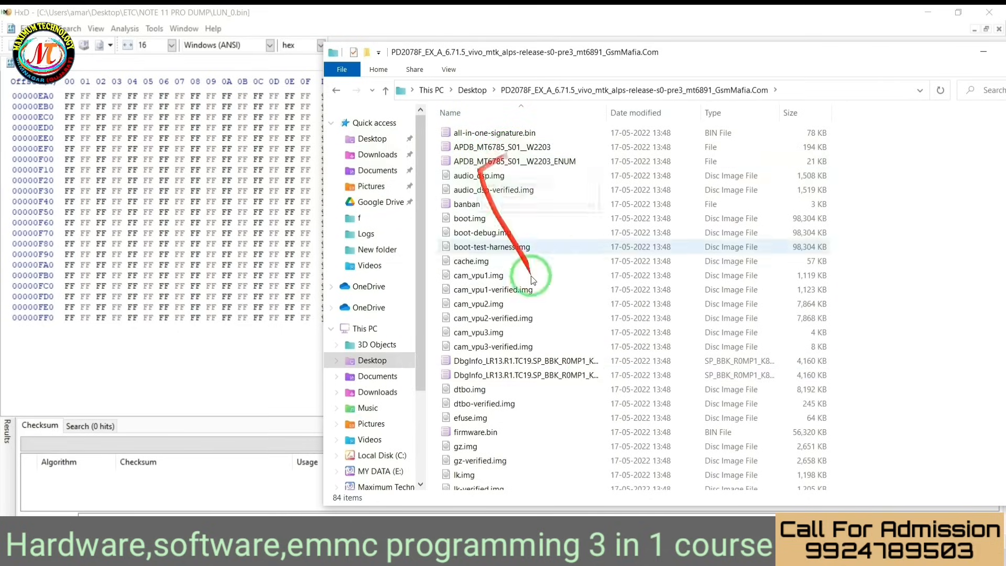
pyautogui.scroll(-3, 536, 407)
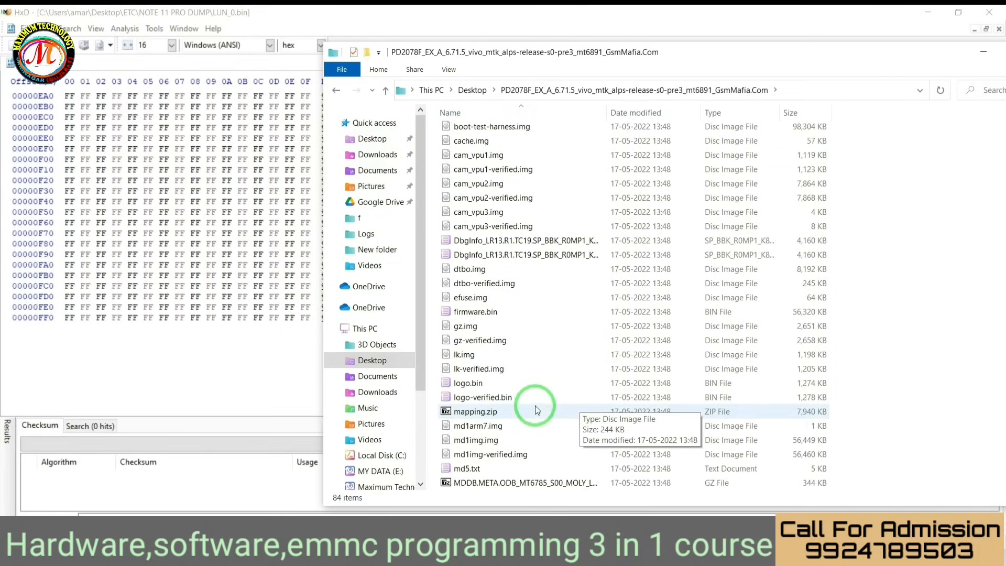
pyautogui.moveTo(511, 55); pyautogui.dragTo(776, 62)
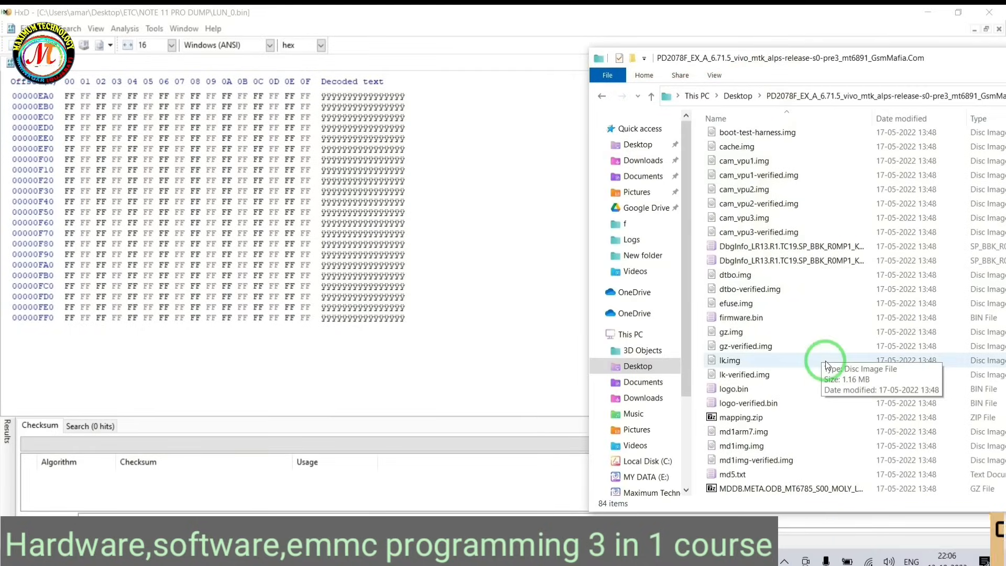
pyautogui.scroll(-7, 825, 364)
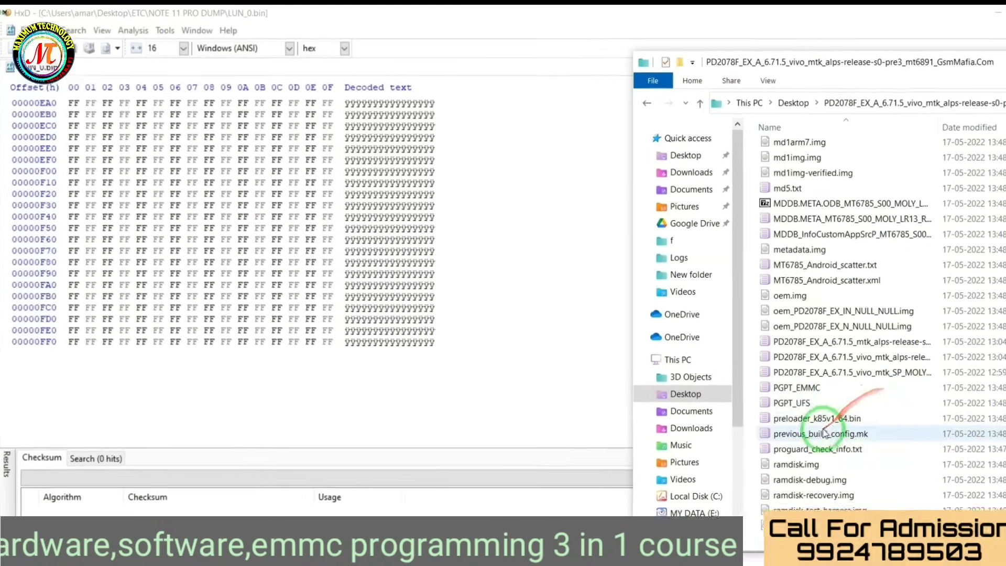
pyautogui.moveTo(762, 388); pyautogui.dragTo(545, 193)
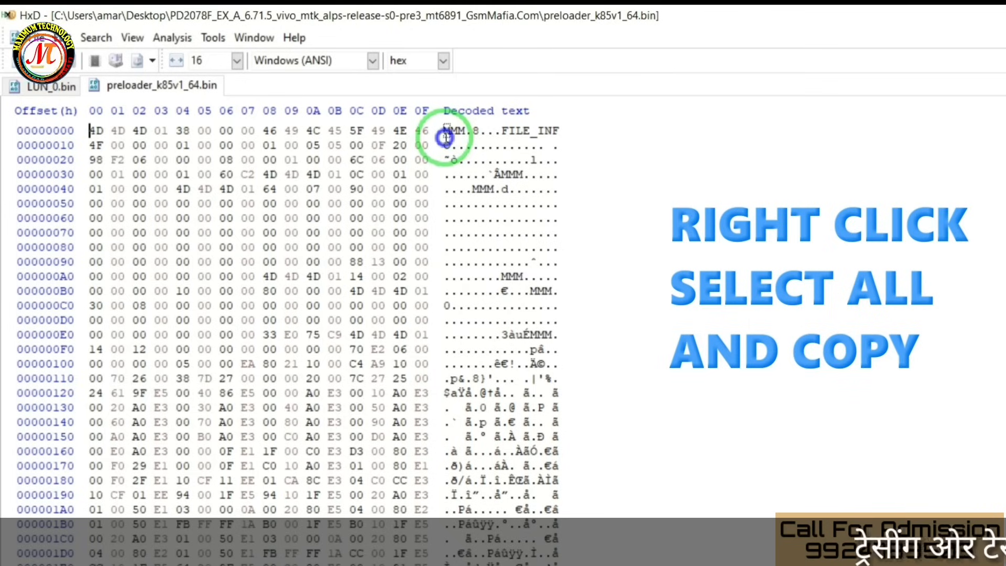
# Select all the data in preloader_k85v1_64.bin and copy it
pyautogui.rightClick(445, 136)
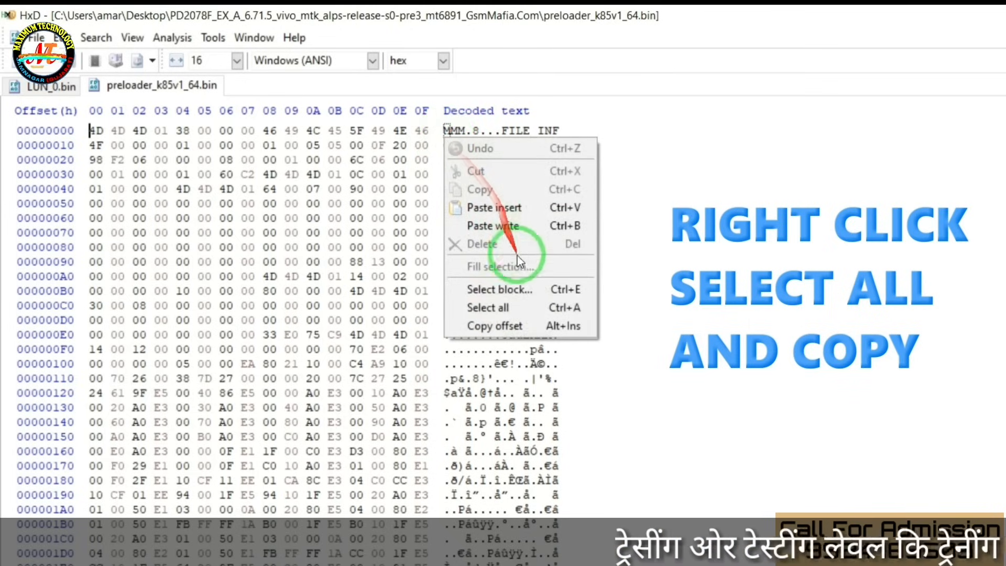
pyautogui.click(487, 307)
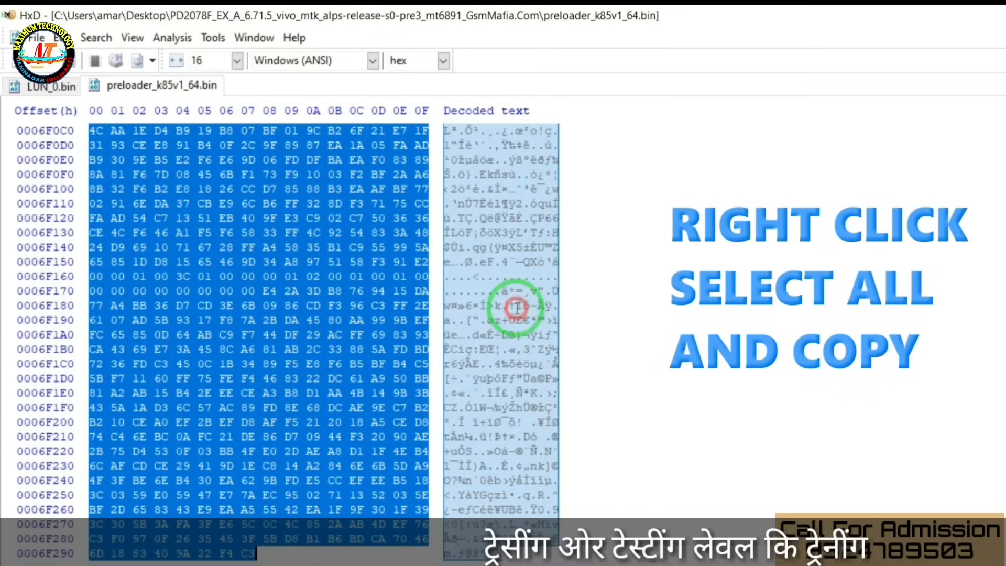
pyautogui.rightClick(488, 279)
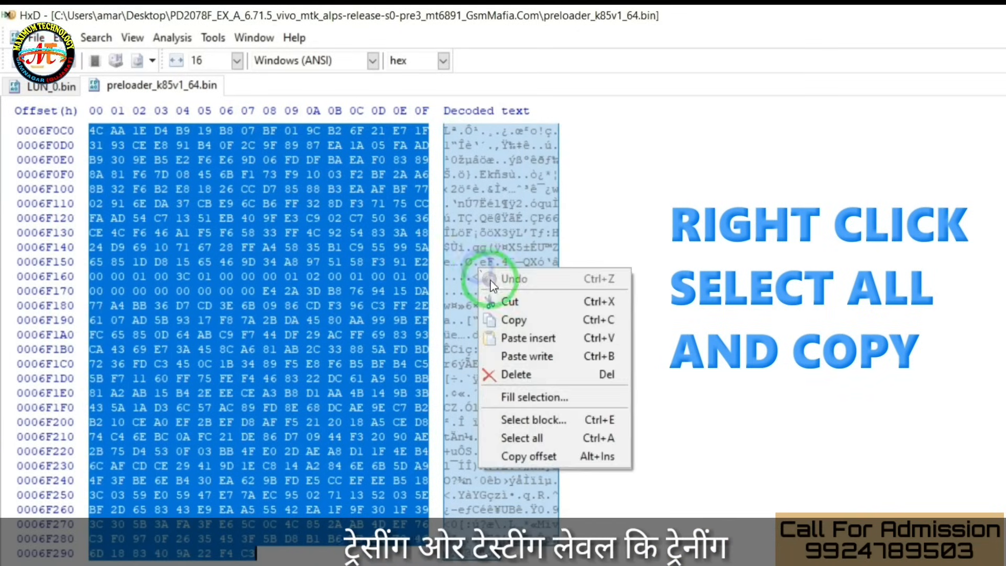
pyautogui.click(516, 319)
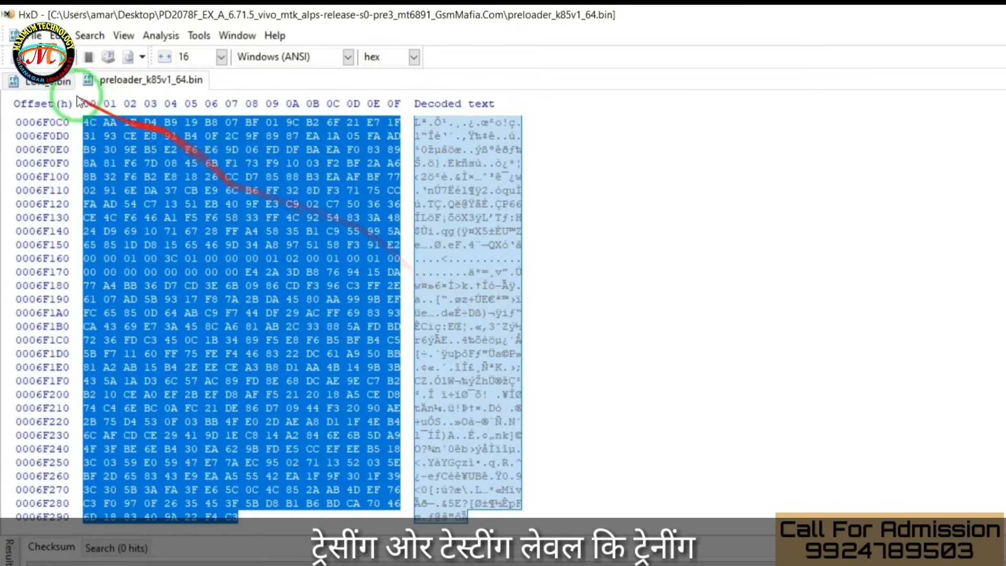
# Paste-insert the copied preloader data at the end of LUN_0.bin, after row 00000FF0, and check the join at offset 1000
pyautogui.click(34, 83)
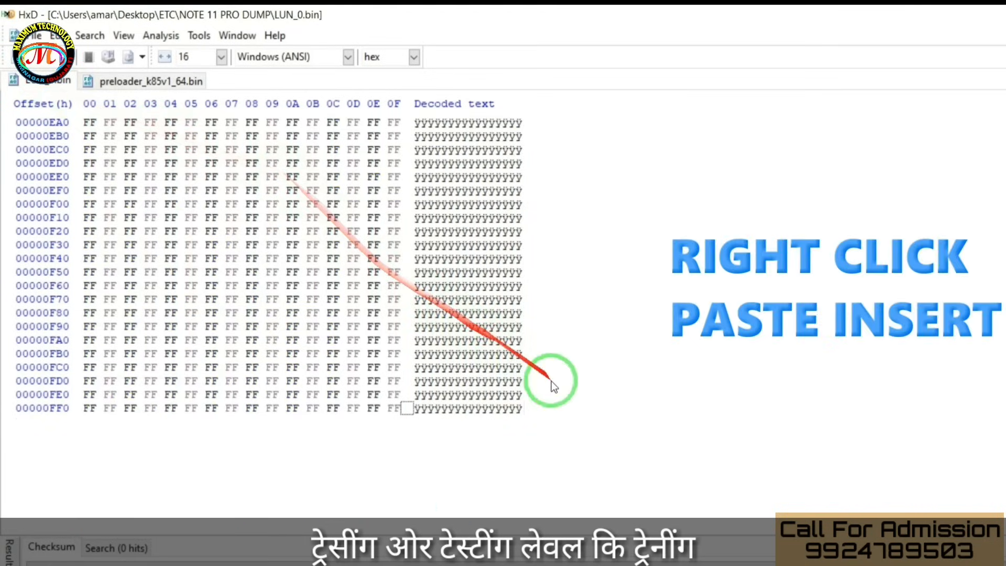
pyautogui.rightClick(579, 442)
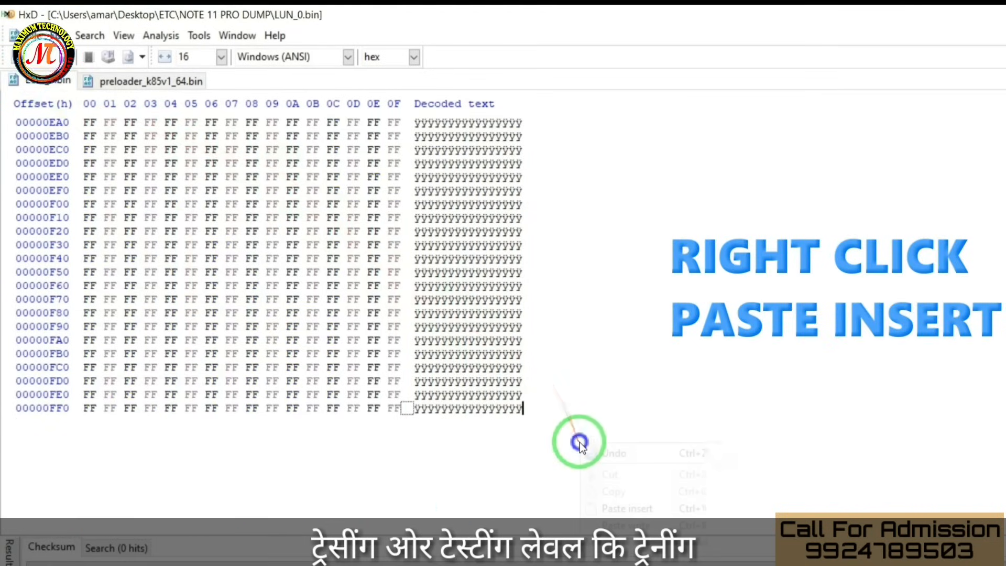
pyautogui.click(596, 501)
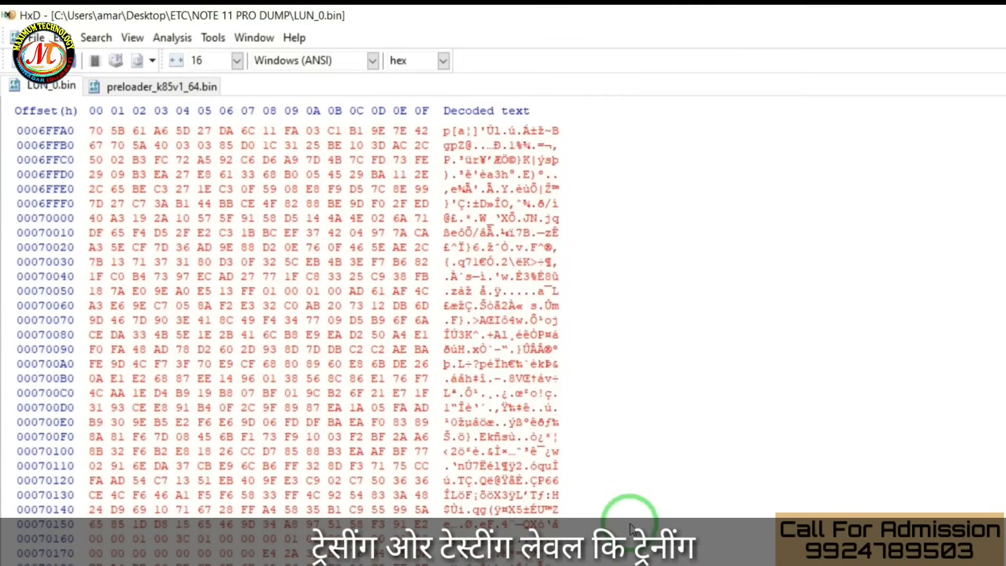
pyautogui.scroll(20, 629, 526)
pyautogui.scroll(5, 621, 519)
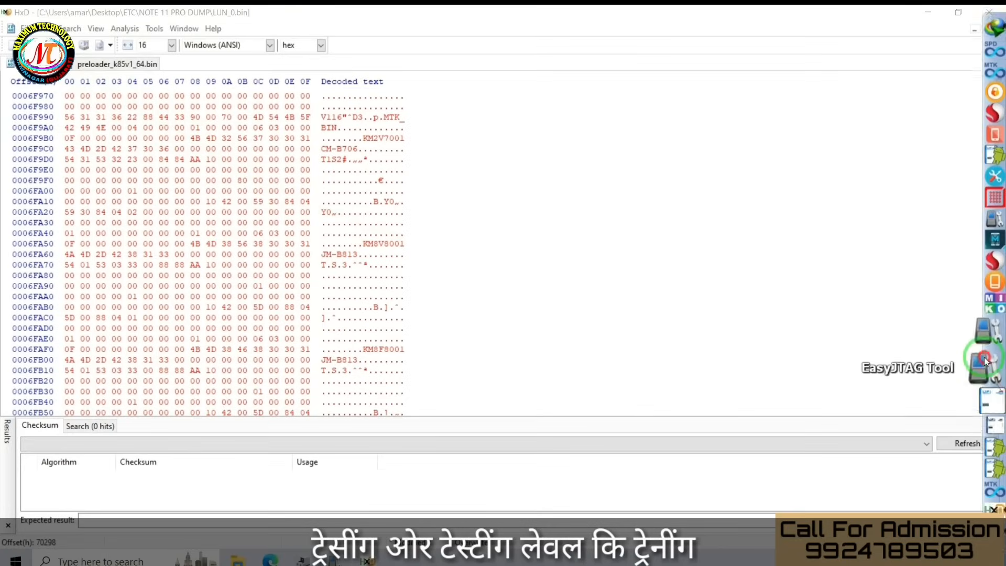
pyautogui.moveTo(998, 377); pyautogui.dragTo(922, 90)
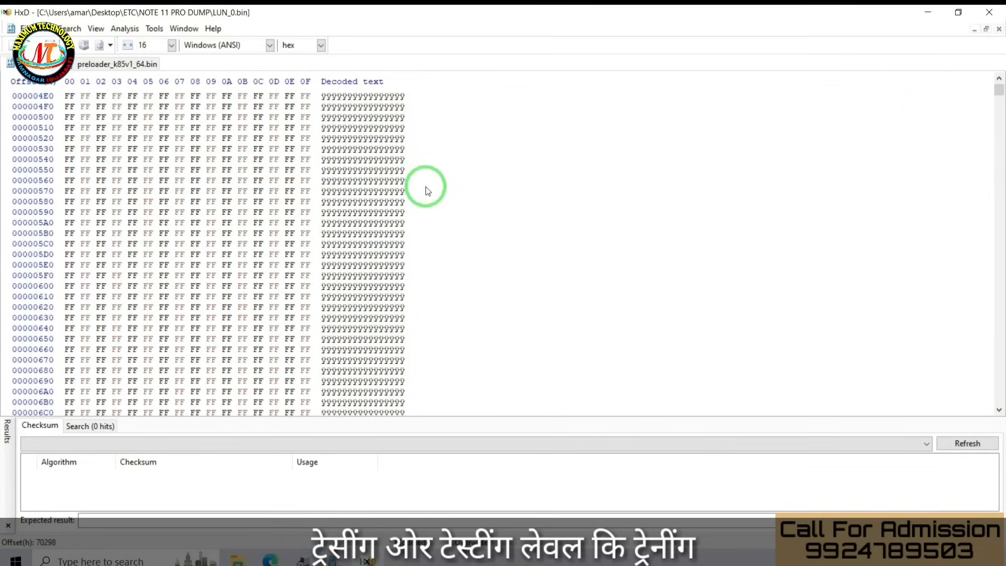
pyautogui.scroll(-16, 425, 193)
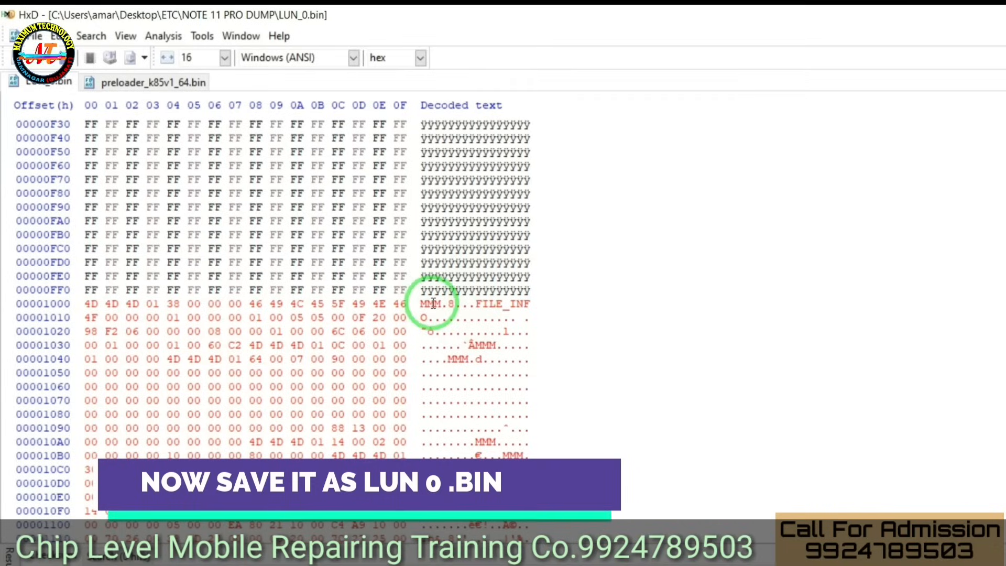
# Save the combined header and preloader as a new file named LUN_0.bin on the Desktop
pyautogui.click(32, 35)
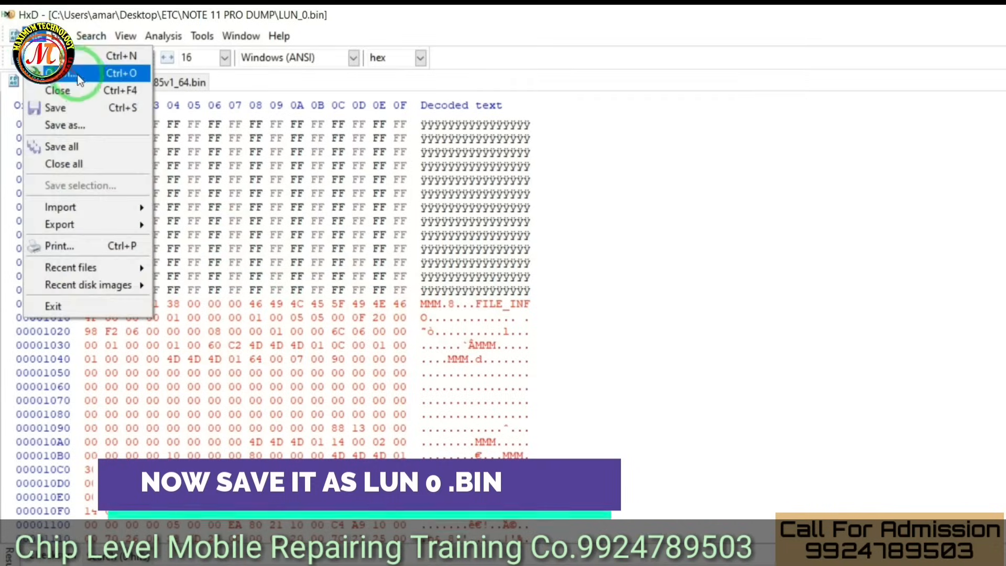
pyautogui.click(114, 128)
pyautogui.scroll(5, 84, 178)
pyautogui.click(85, 166)
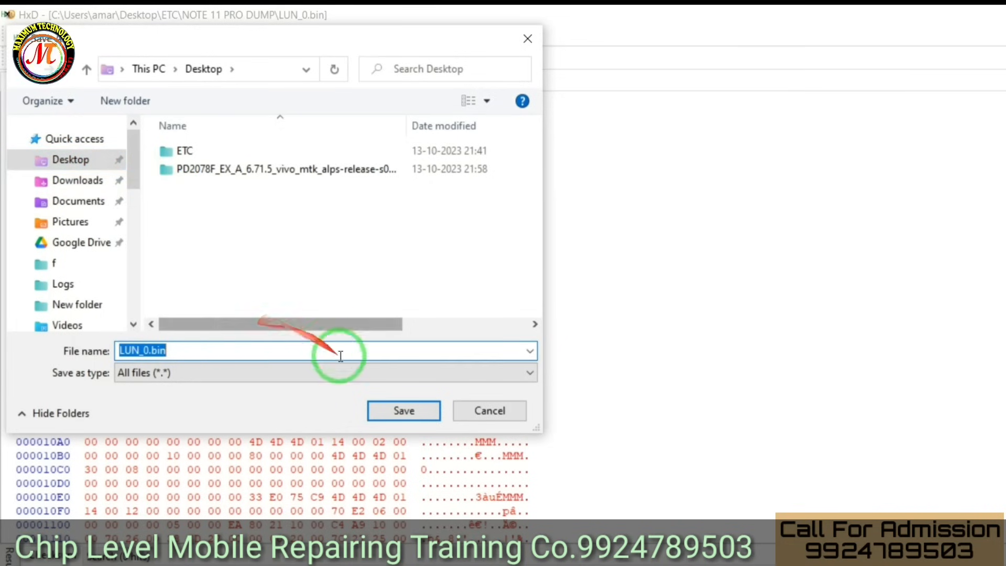
pyautogui.click(378, 408)
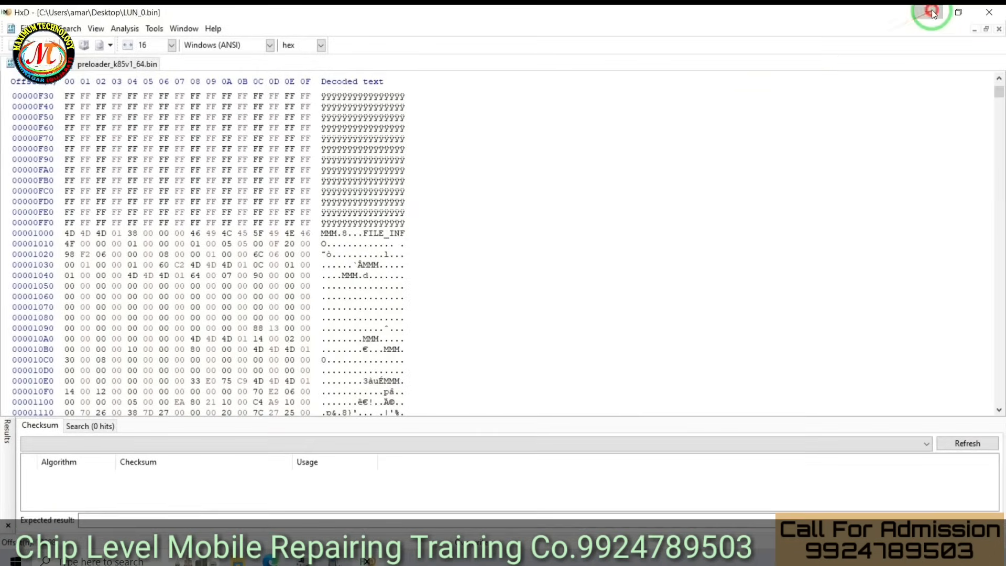
# Check the size of LUN_0.bin on the Desktop in its file properties and in the Desktop folder listing
pyautogui.click(931, 13)
pyautogui.click(32, 109)
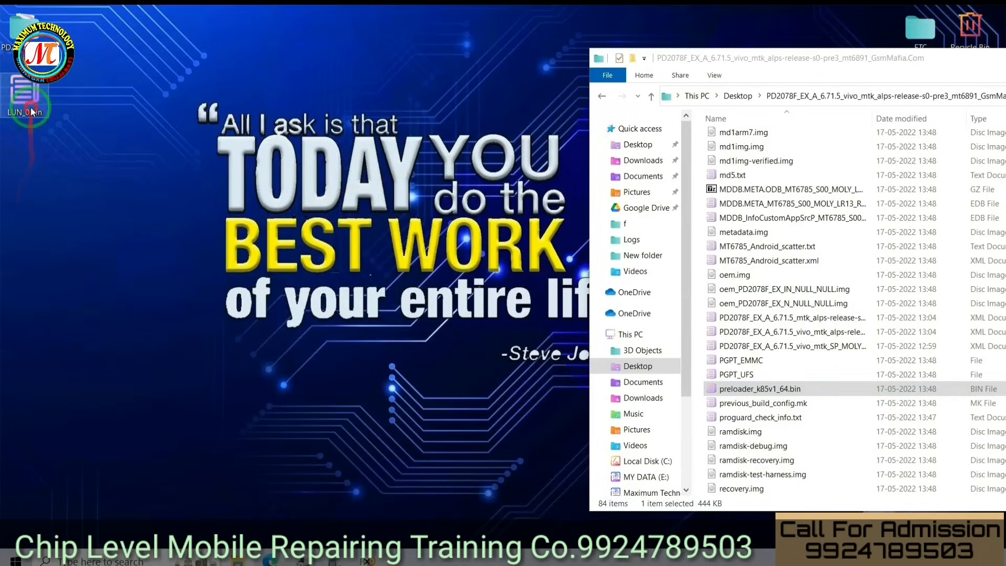
pyautogui.rightClick(31, 112)
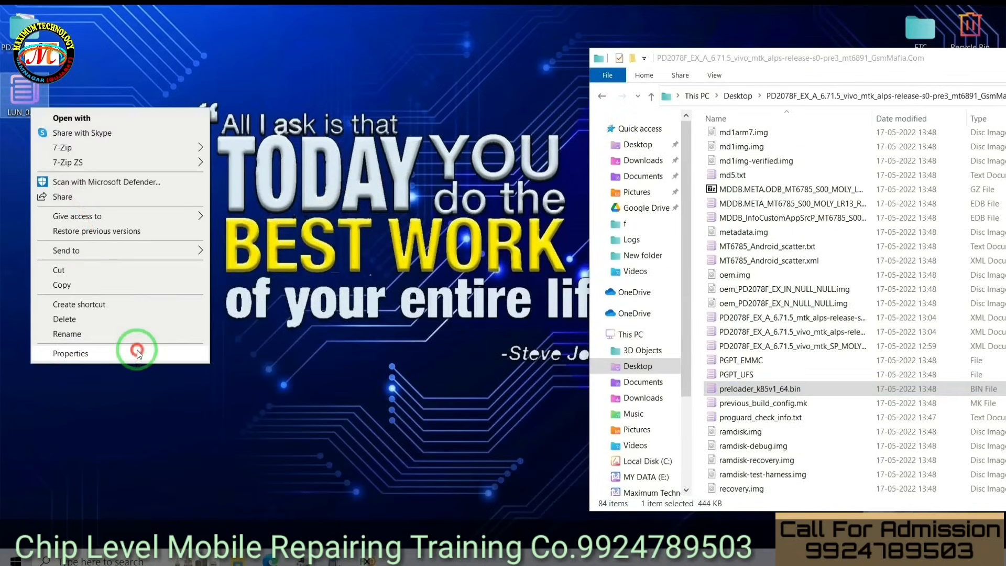
pyautogui.click(138, 352)
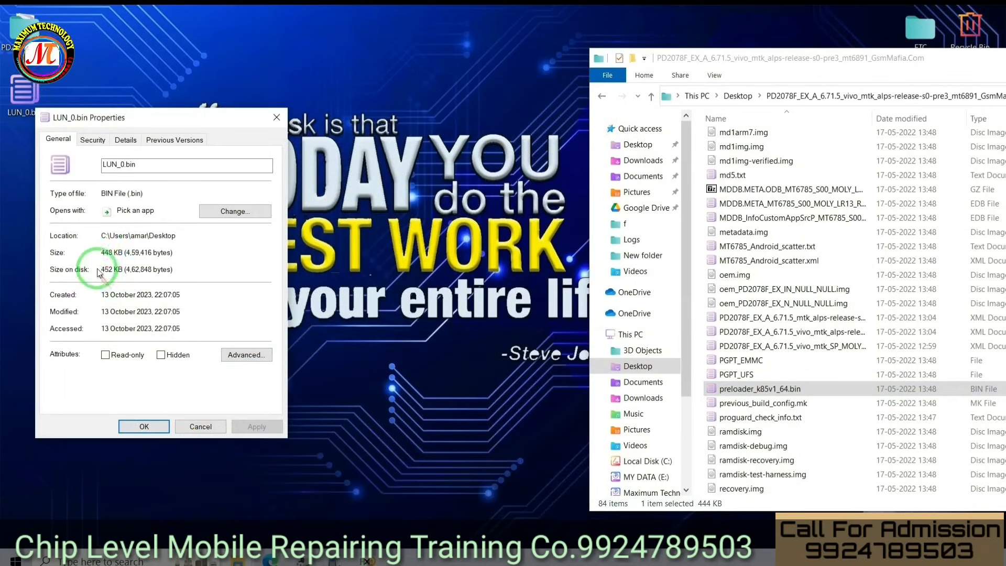
pyautogui.click(200, 427)
pyautogui.click(657, 147)
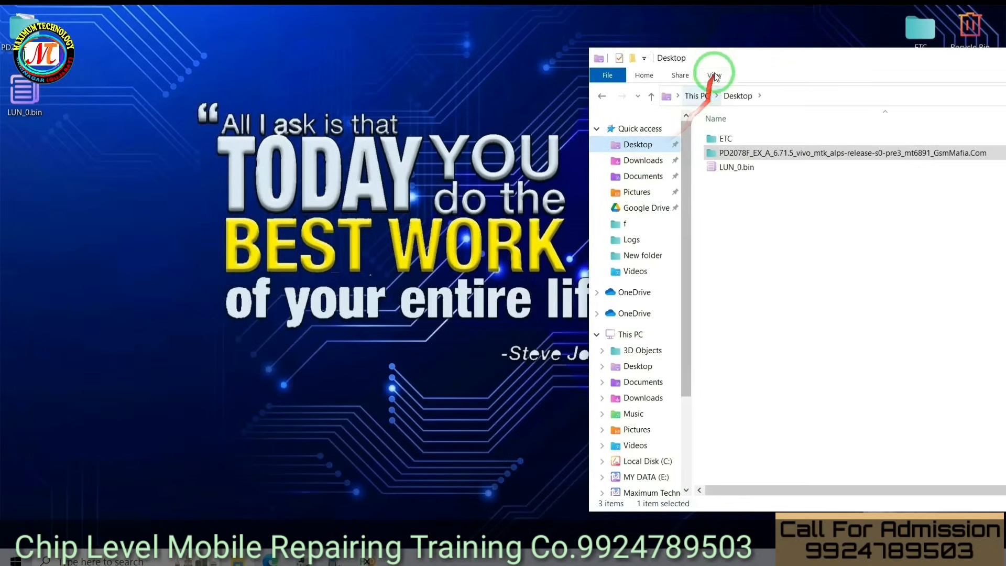
pyautogui.moveTo(710, 58); pyautogui.dragTo(300, 124)
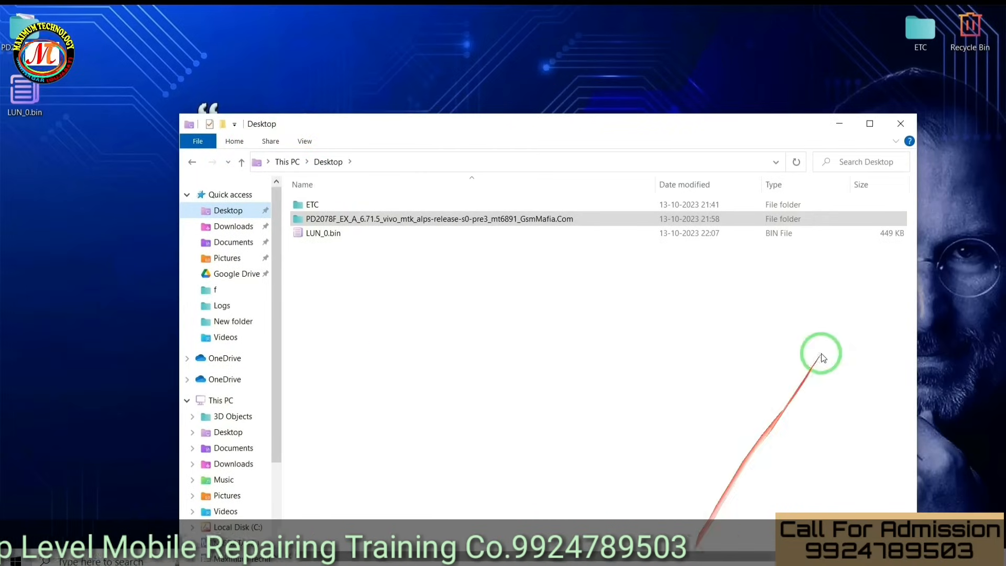
pyautogui.moveTo(887, 233); pyautogui.dragTo(801, 240)
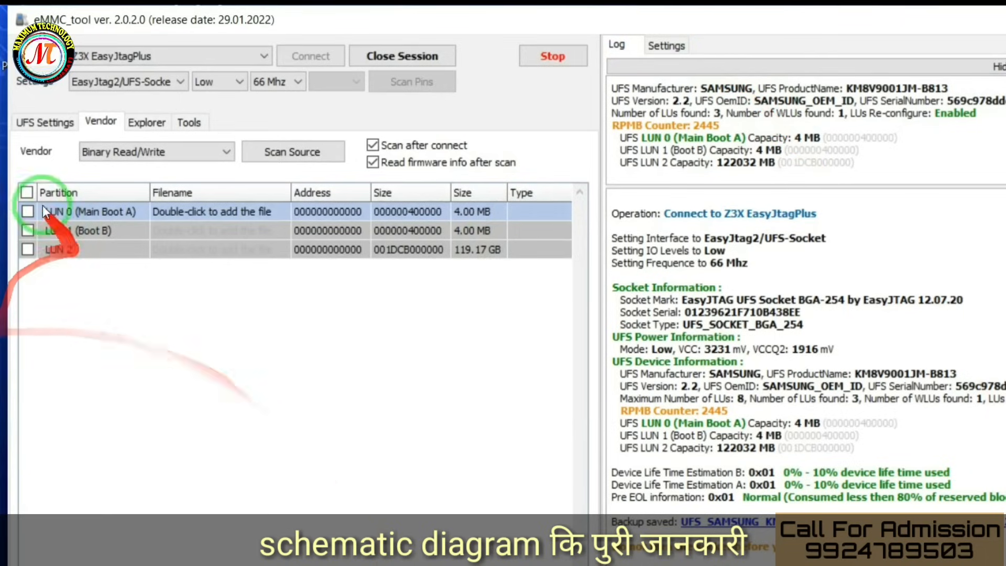
# Switch to eMMC_tool and write LUN_0.bin from the Desktop to both LUN 0 (Main Boot A) and LUN 1 (Boot B)
pyautogui.click(31, 212)
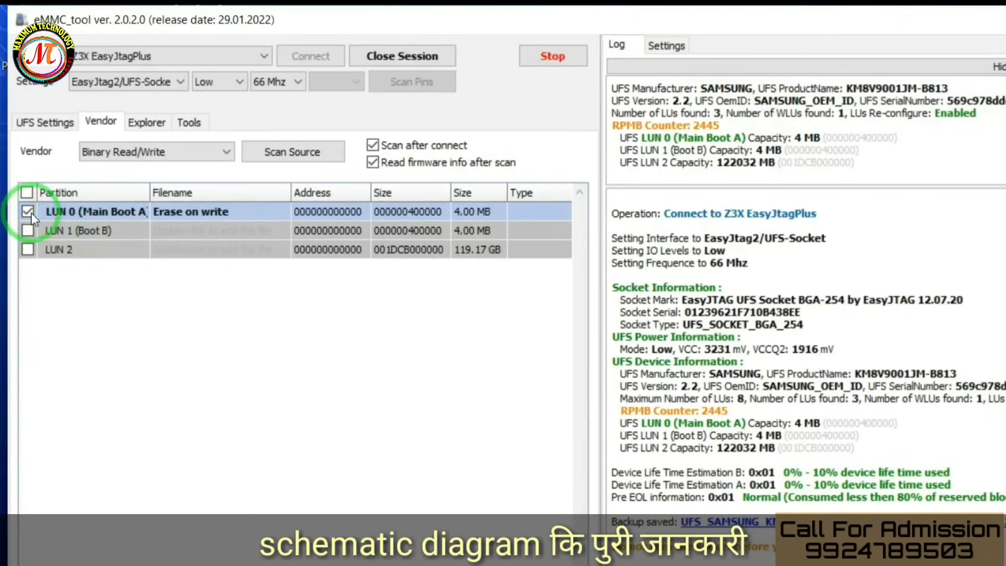
pyautogui.doubleClick(183, 214)
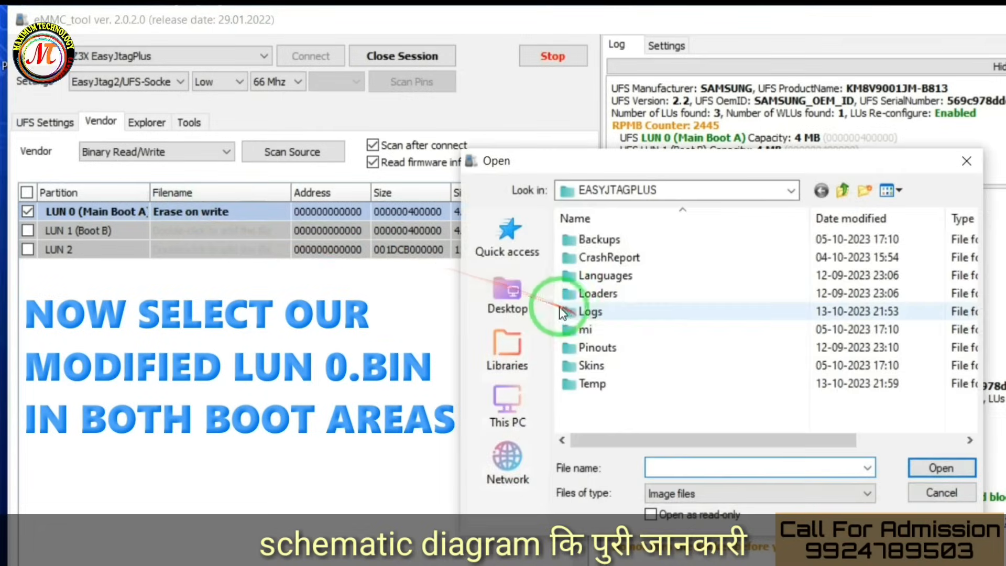
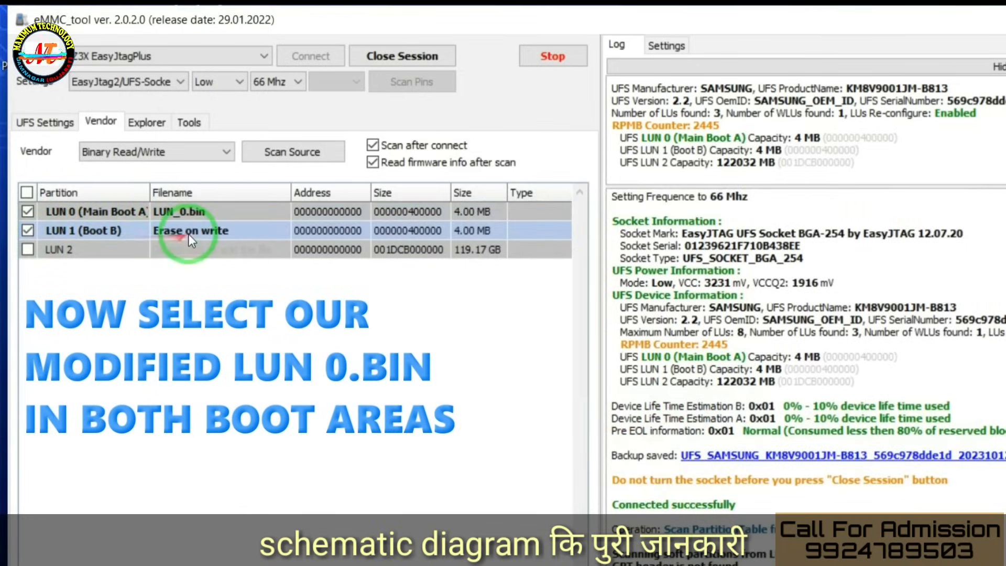
pyautogui.doubleClick(190, 233)
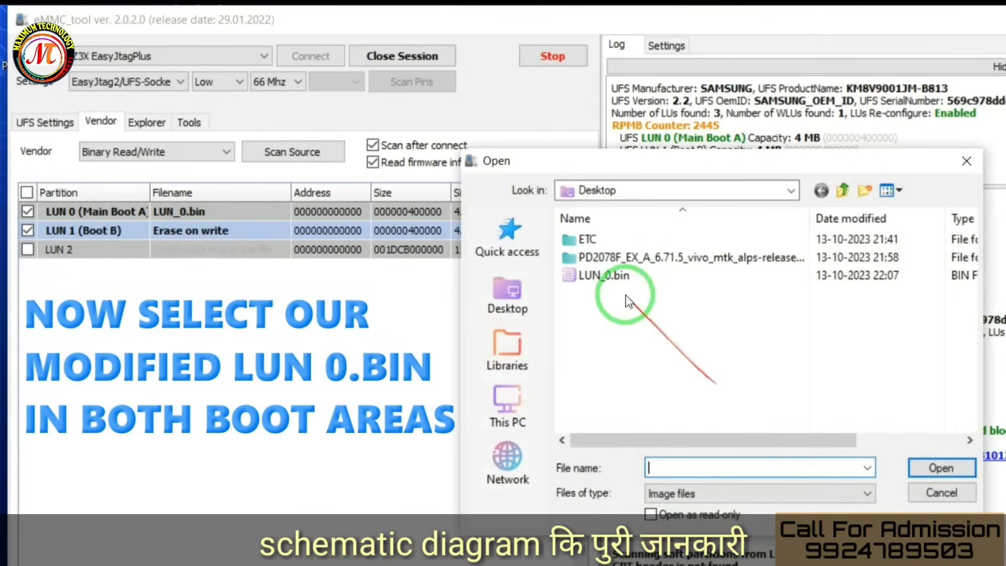
pyautogui.doubleClick(610, 276)
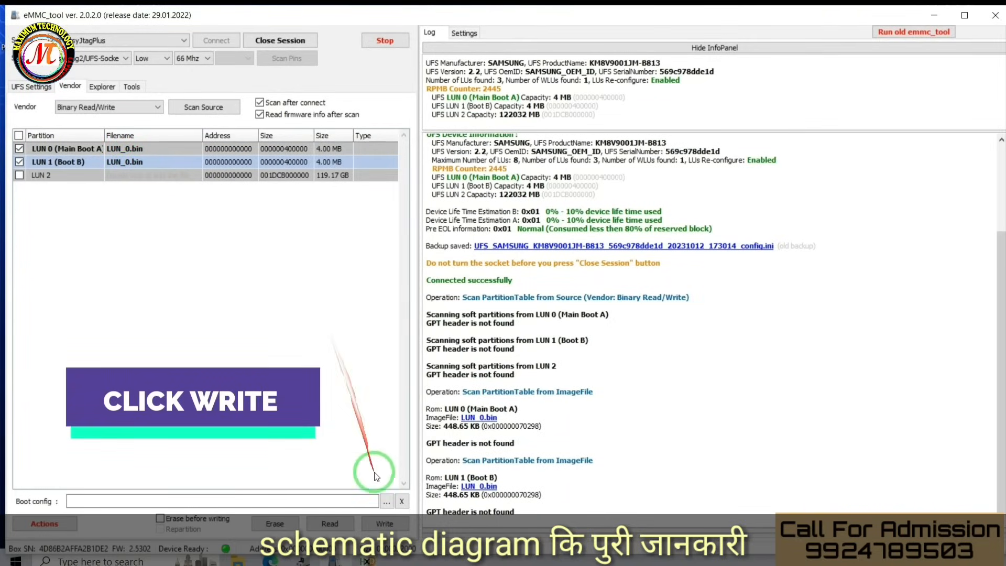
pyautogui.click(386, 522)
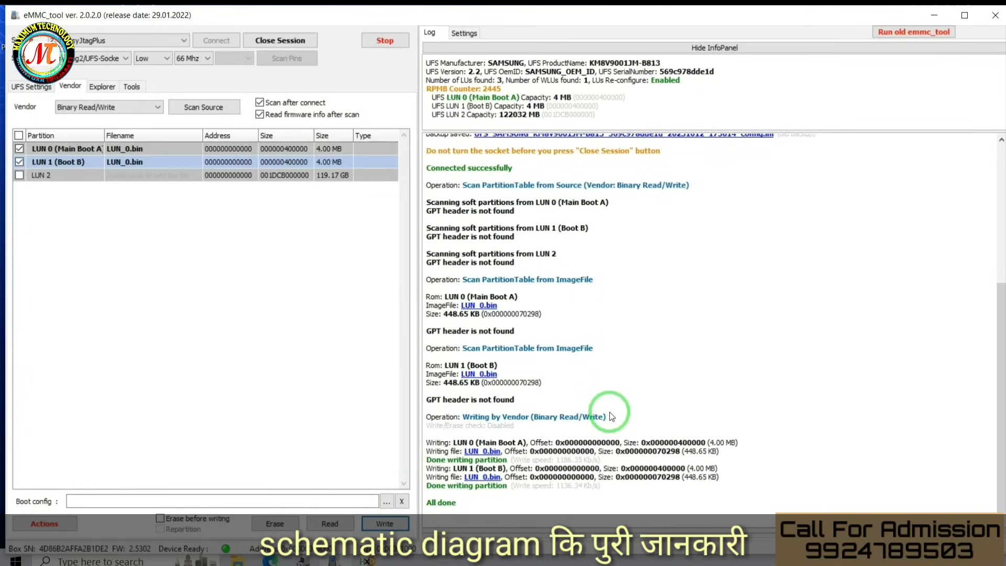
# Rescan the source partitions and examine the data at the start of LUN 0 (Main Boot A) in the HexViewer
pyautogui.click(210, 108)
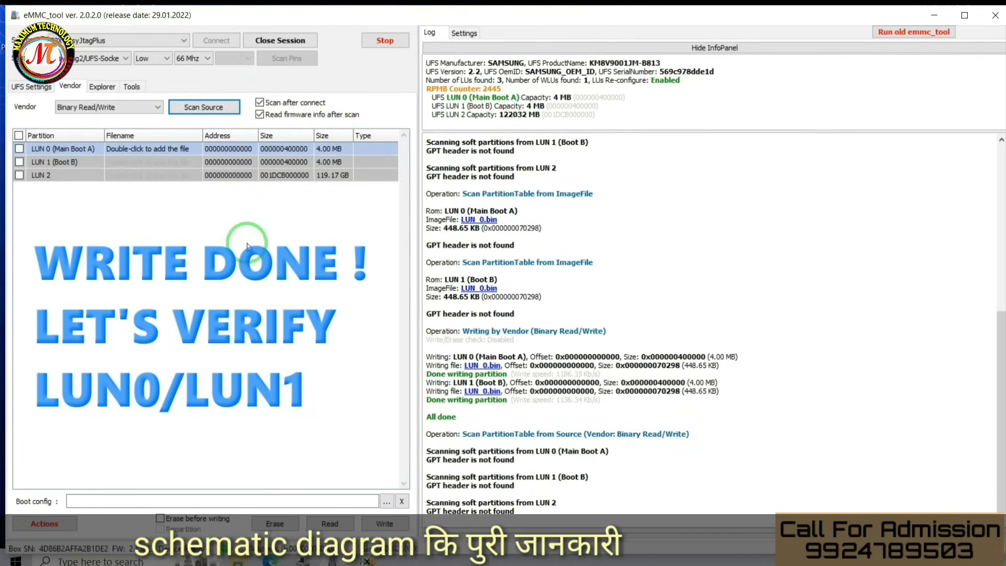
pyautogui.click(44, 150)
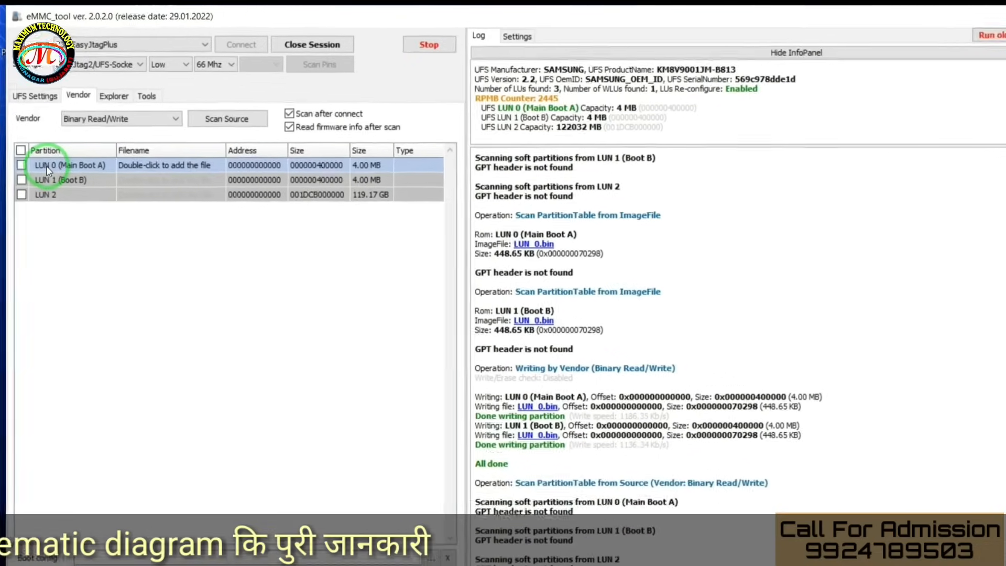
pyautogui.click(21, 163)
pyautogui.rightClick(39, 174)
pyautogui.click(133, 341)
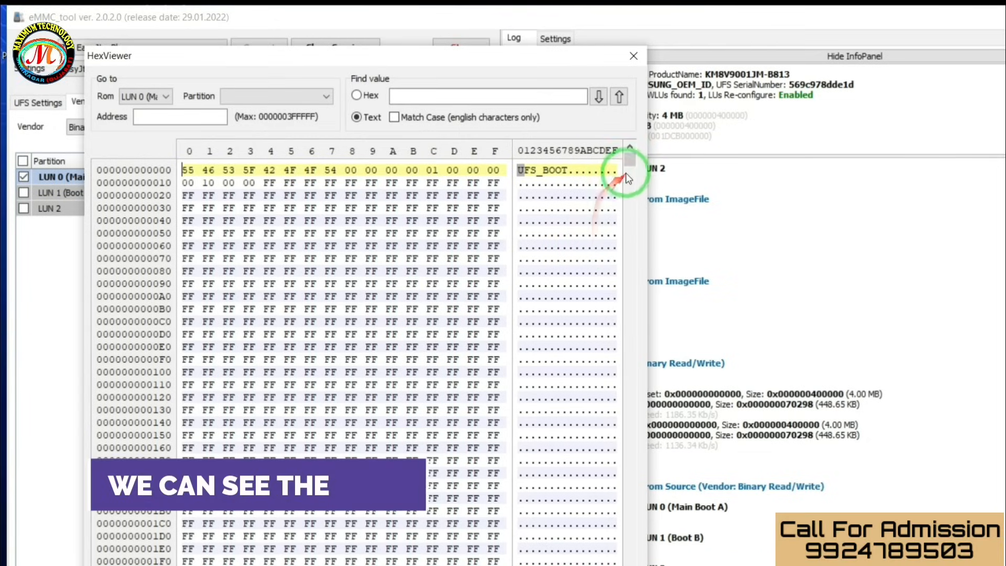
pyautogui.moveTo(628, 164)
pyautogui.mouseDown()
pyautogui.moveTo(631, 223)
pyautogui.moveTo(628, 162)
pyautogui.mouseUp()
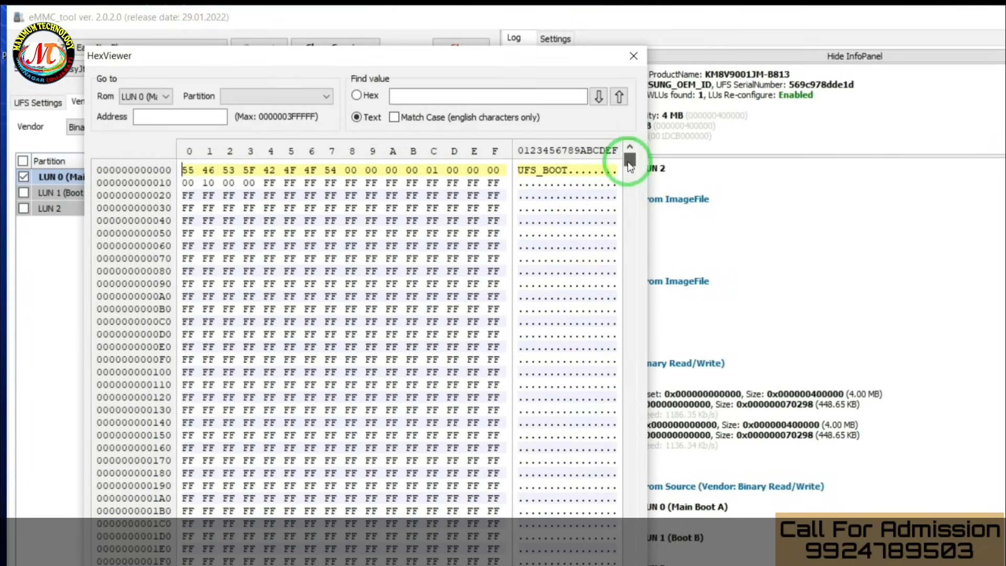
pyautogui.scroll(-4, 593, 311)
pyautogui.scroll(3, 593, 311)
pyautogui.scroll(1, 593, 311)
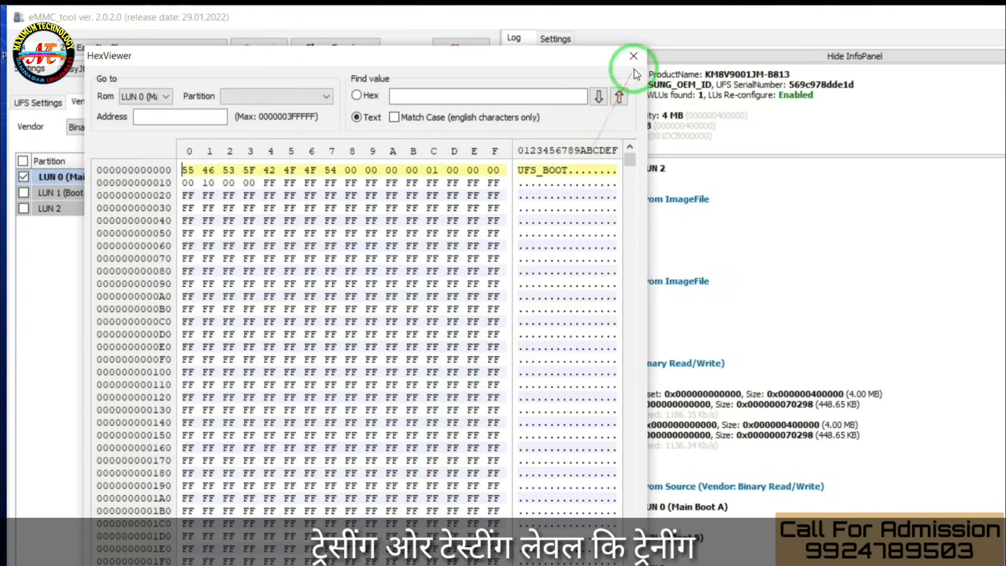
pyautogui.click(633, 56)
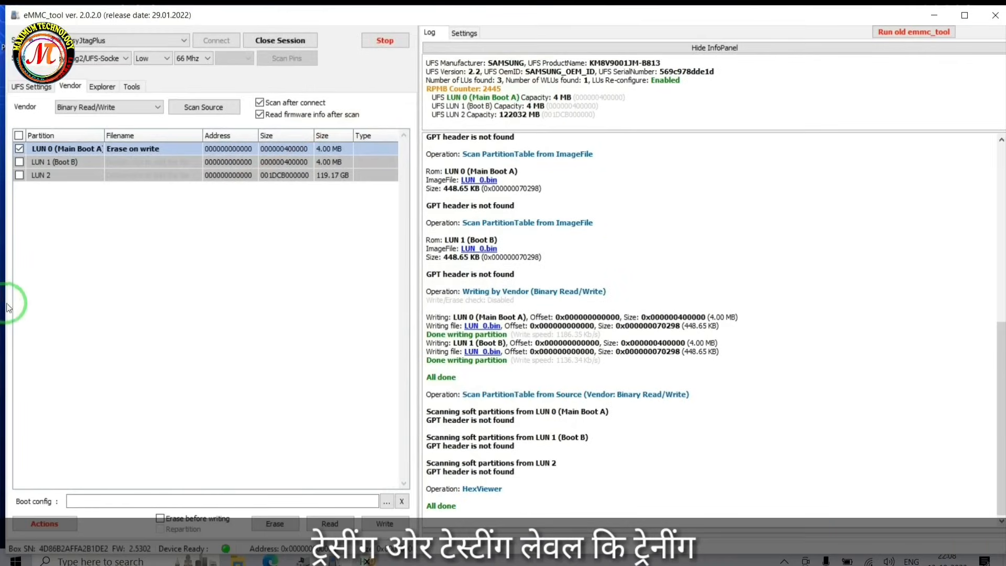
# Read LUN 0 and LUN 1 back from the chip into a new Desktop folder, entering Y73 READ B as its name
pyautogui.click(20, 162)
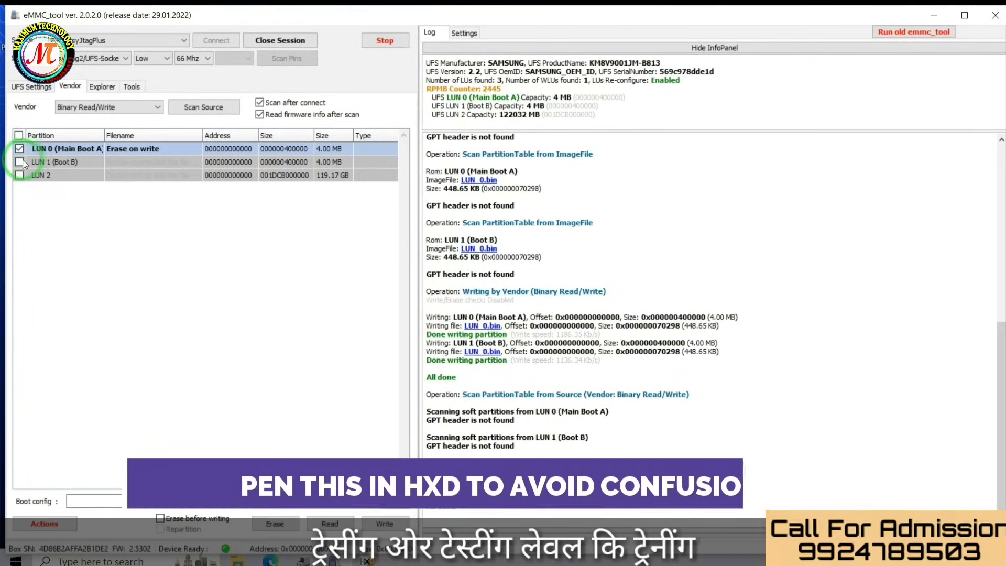
pyautogui.click(330, 523)
pyautogui.scroll(10, 175, 320)
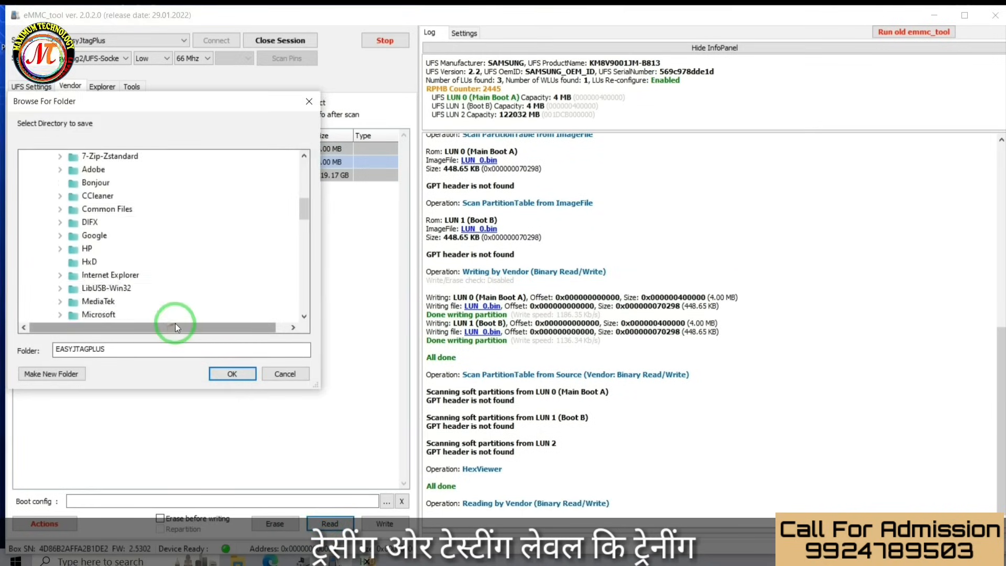
pyautogui.scroll(10, 175, 323)
pyautogui.click(44, 153)
pyautogui.click(51, 373)
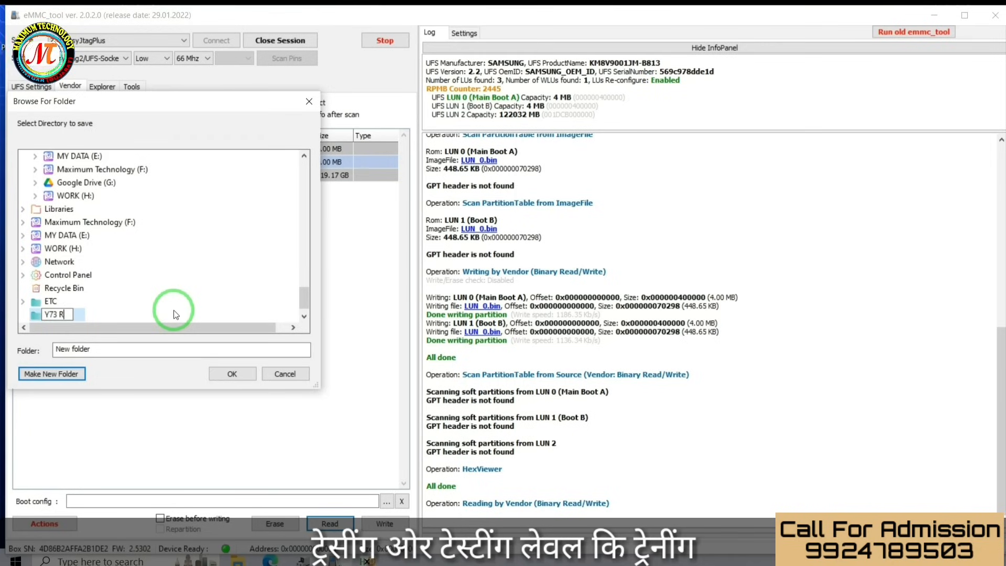
pyautogui.write('Y73 READ B')
pyautogui.press('Return')
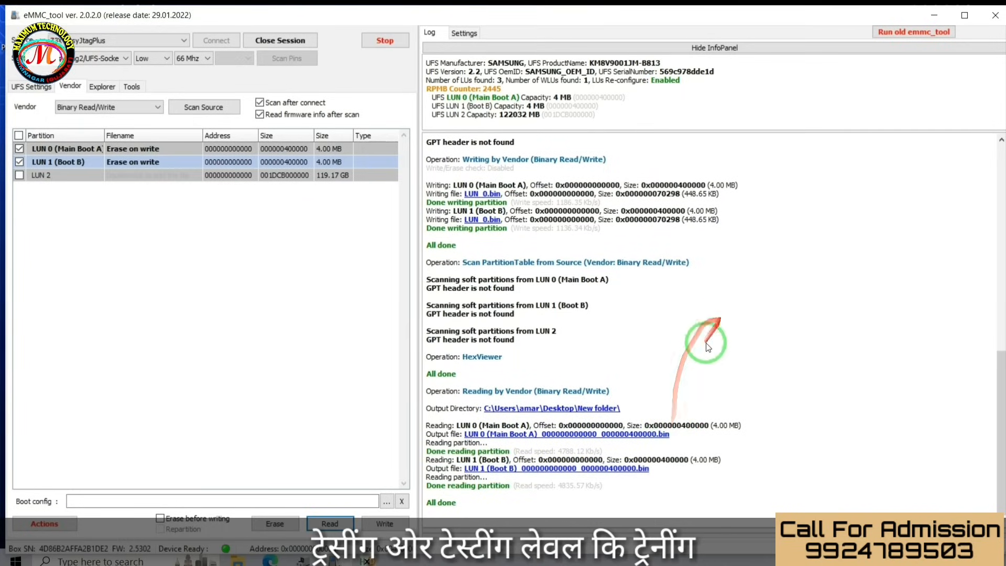
# Open the read-back output folder, switch to HxD and close preloader_k85v1_64.bin
pyautogui.click(612, 408)
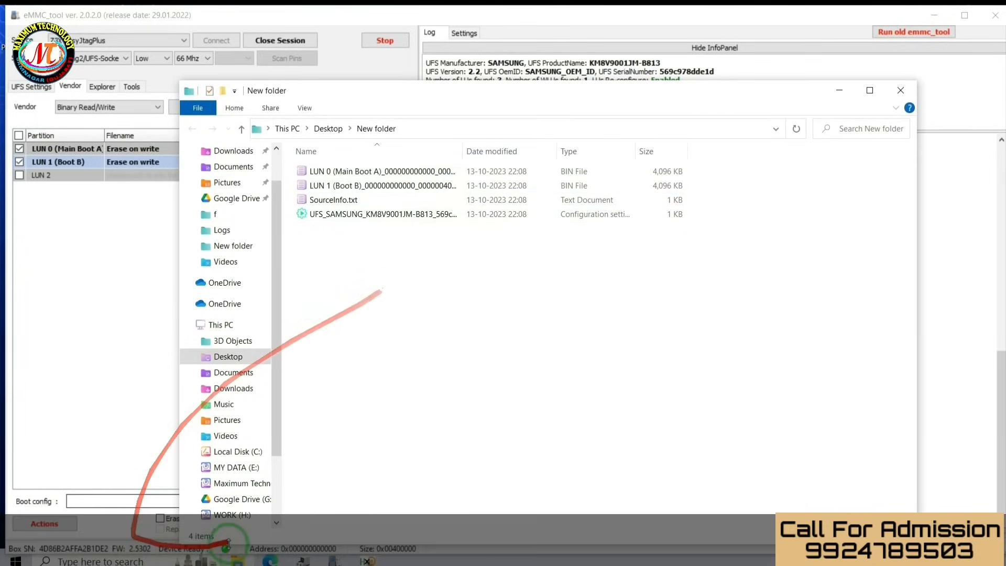
pyautogui.click(370, 547)
pyautogui.click(367, 560)
pyautogui.click(116, 67)
pyautogui.rightClick(124, 67)
pyautogui.click(131, 74)
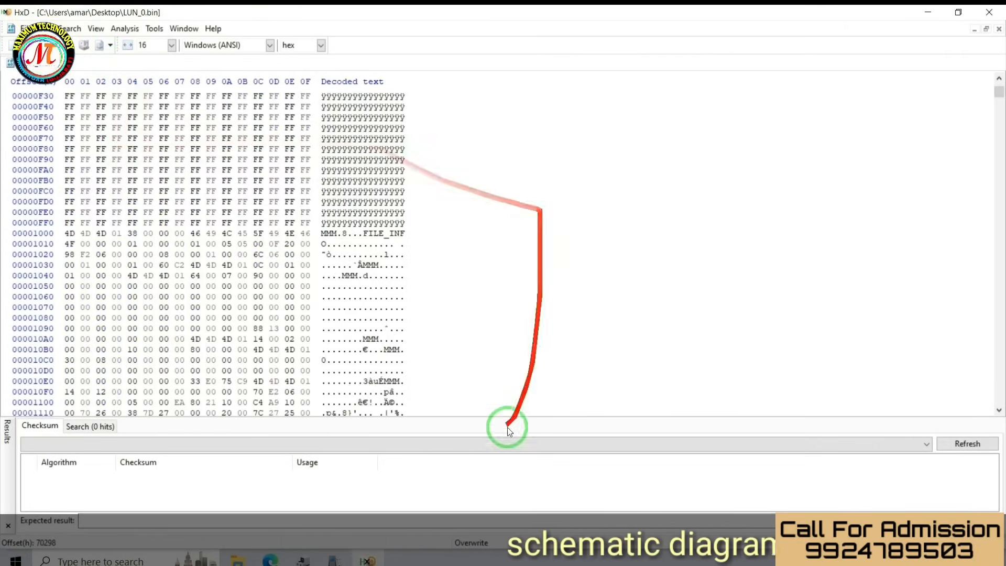
# Load the read-back LUN 0 (Main Boot A) .bin file from the output folder into HxD
pyautogui.click(240, 560)
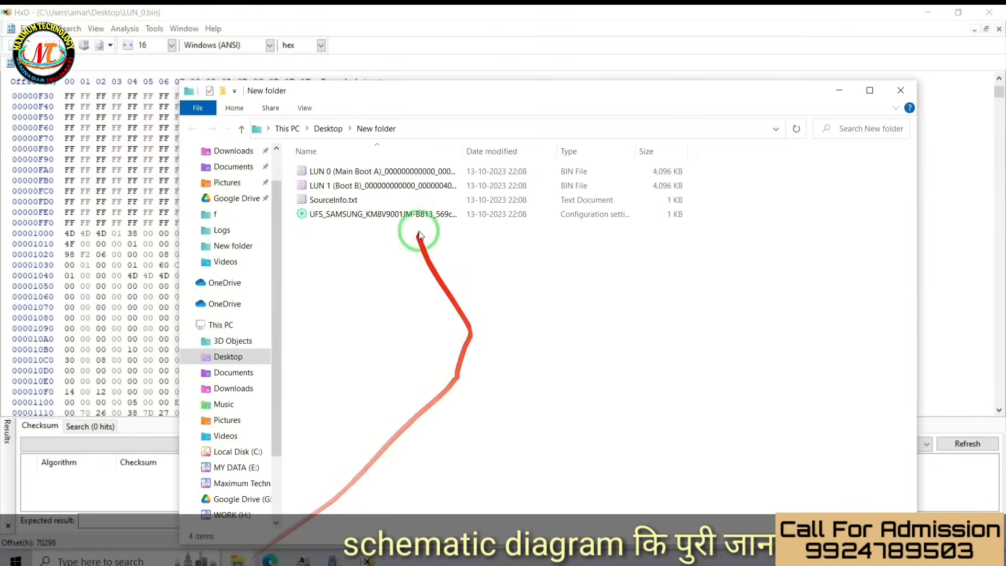
pyautogui.moveTo(391, 94); pyautogui.dragTo(781, 65)
pyautogui.moveTo(742, 143); pyautogui.dragTo(498, 211)
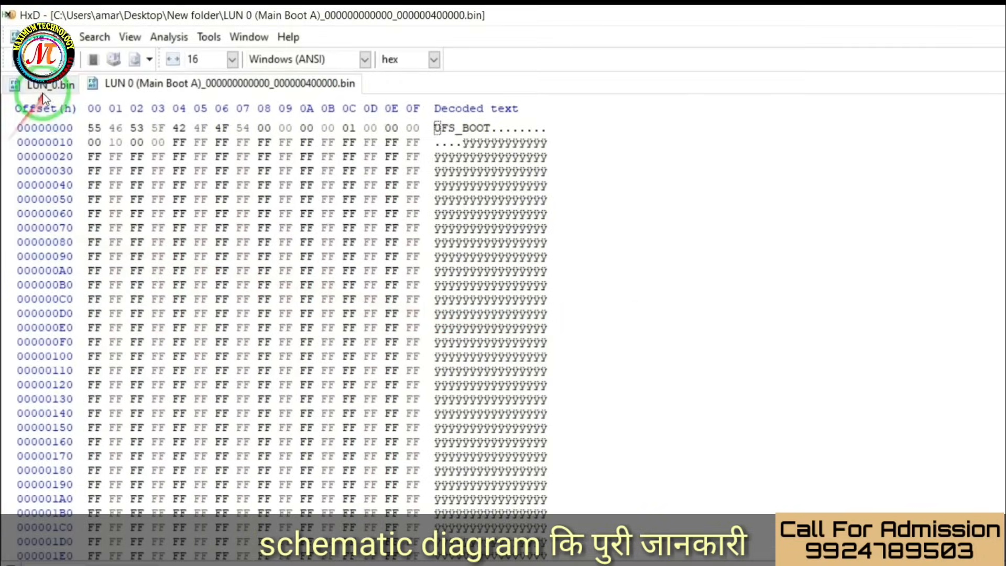
# View the beginning of LUN_0.bin alongside the beginning of the read-back LUN 0 (Main Boot A) file
pyautogui.click(56, 86)
pyautogui.scroll(20, 538, 257)
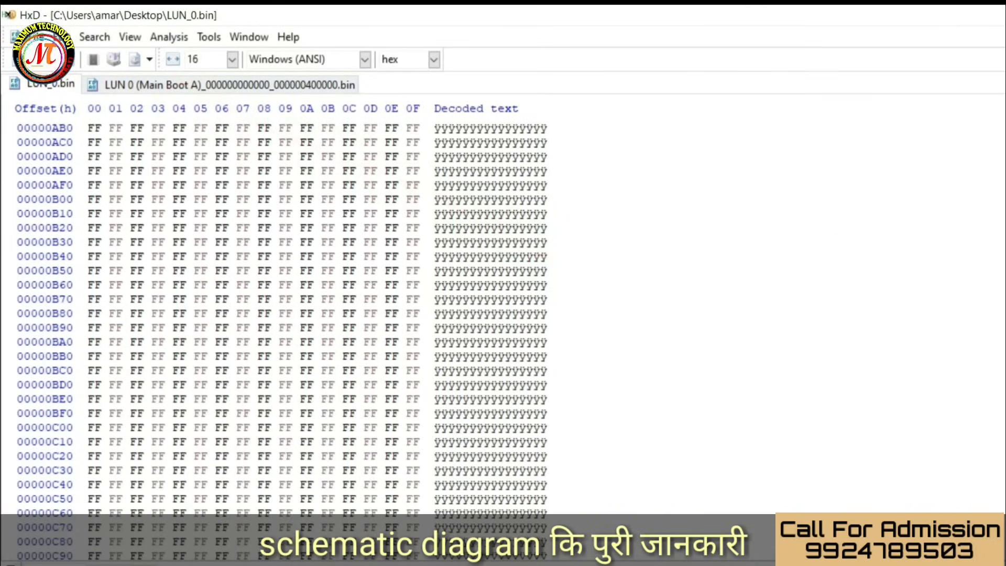
pyautogui.hotkey('ctrl', 'Home')
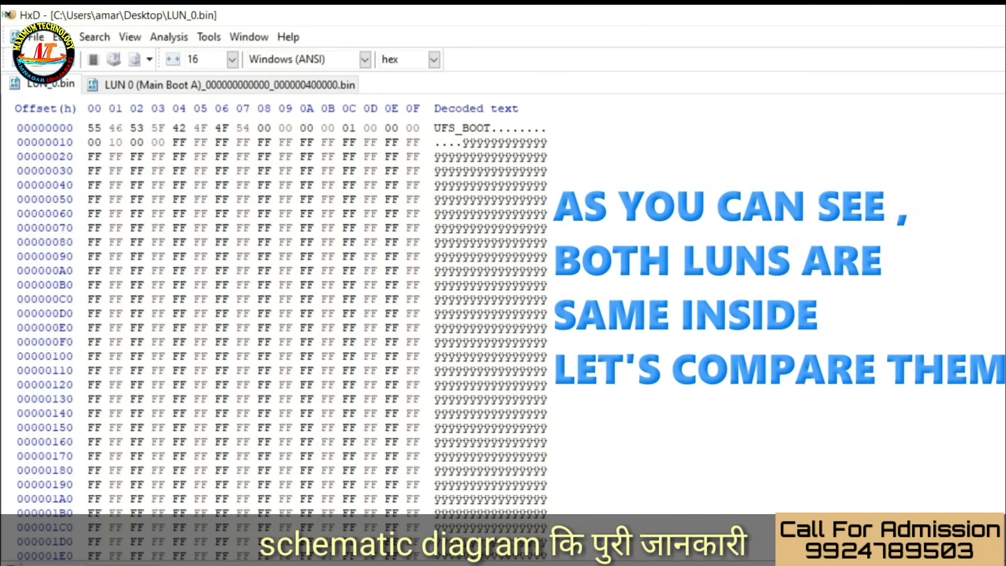
pyautogui.click(279, 89)
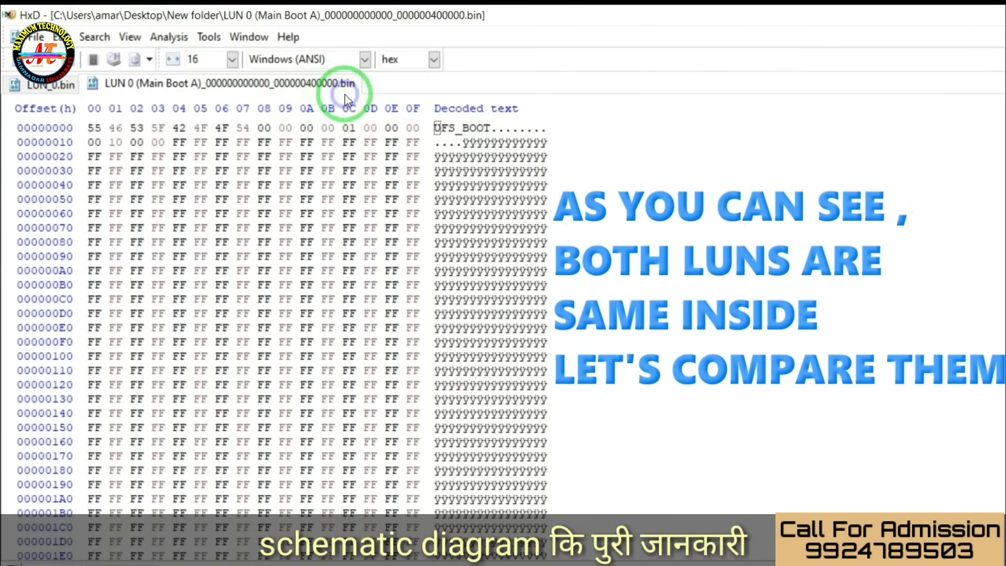
pyautogui.click(42, 84)
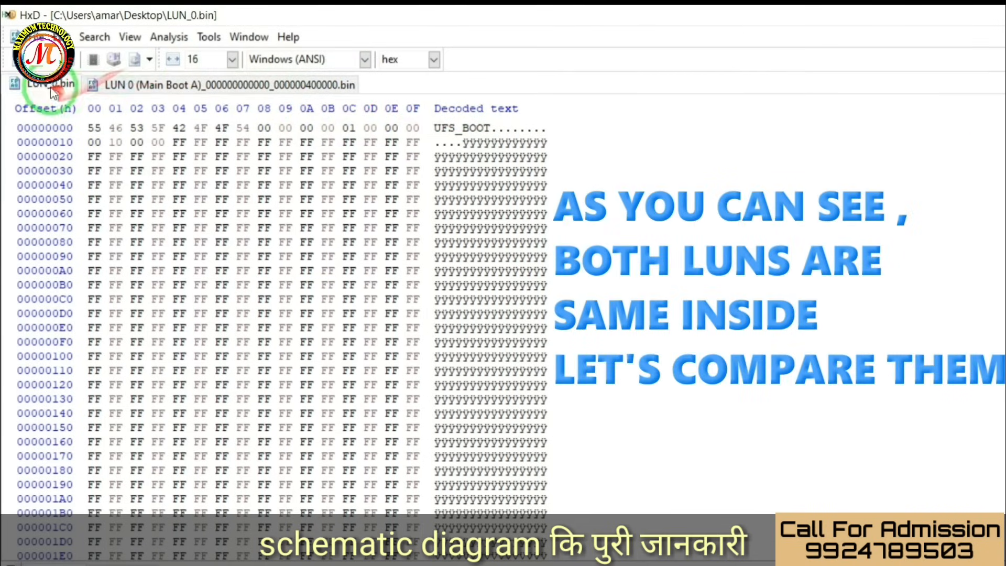
# Compare all data of LUN_0.bin with the read-back LUN 0 (Main Boot A) file, with the windows tiled vertically
pyautogui.click(167, 38)
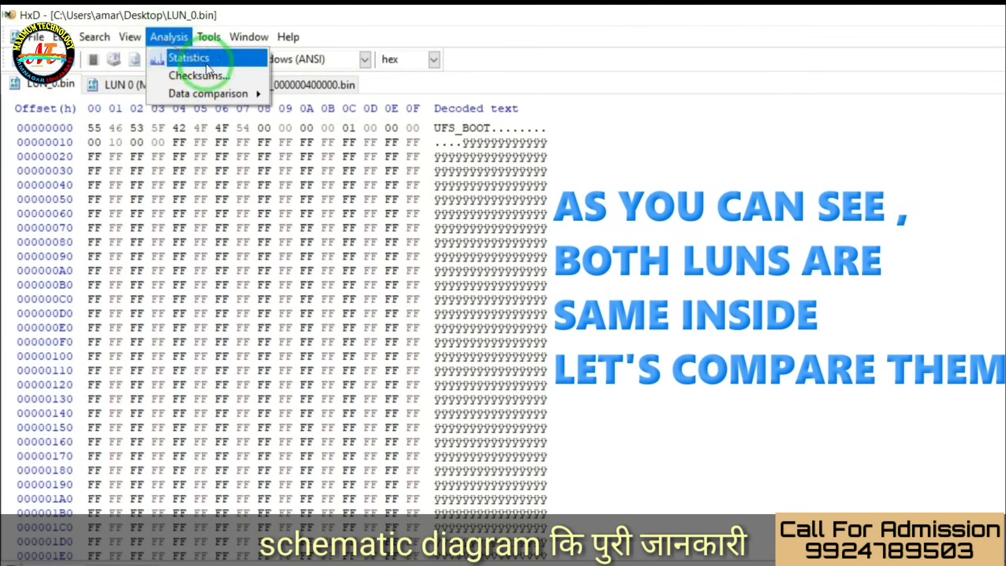
pyautogui.moveTo(241, 99)
pyautogui.click(275, 95)
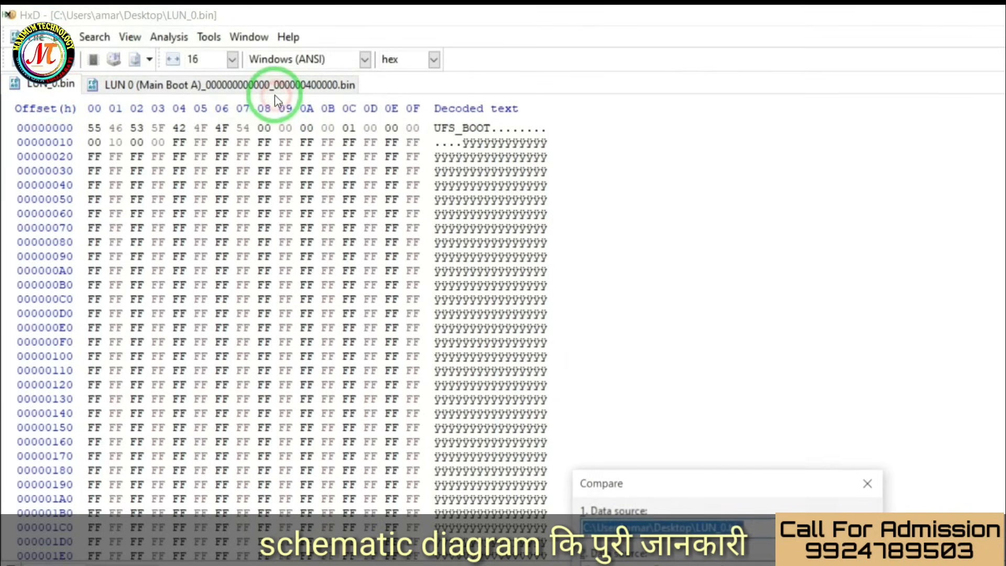
pyautogui.moveTo(768, 477); pyautogui.dragTo(732, 184)
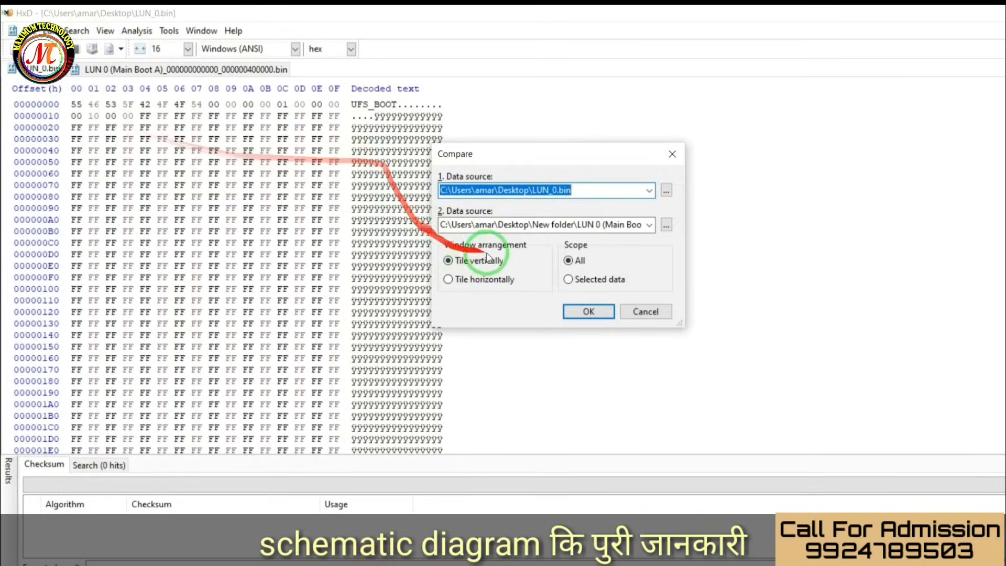
pyautogui.click(604, 313)
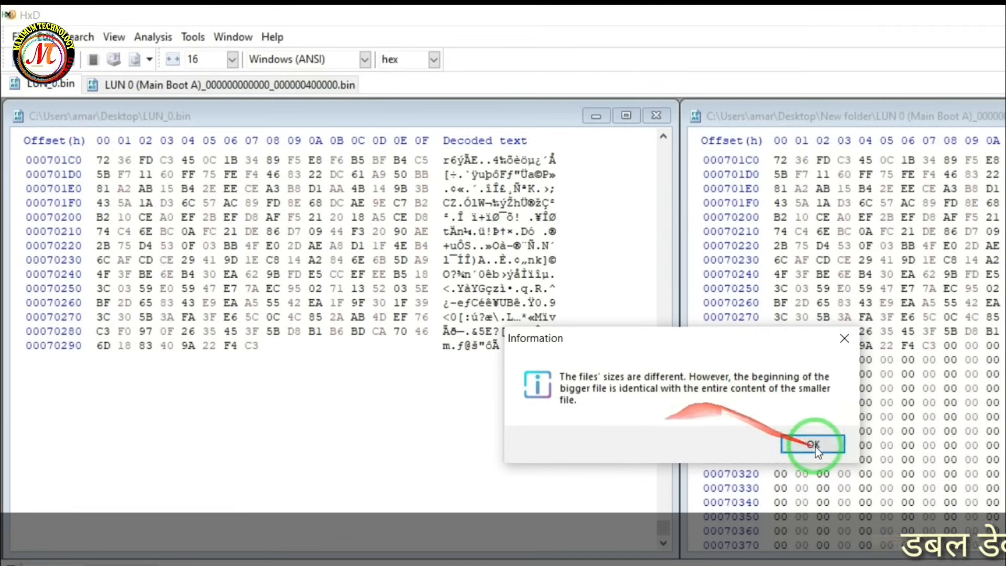
pyautogui.click(813, 444)
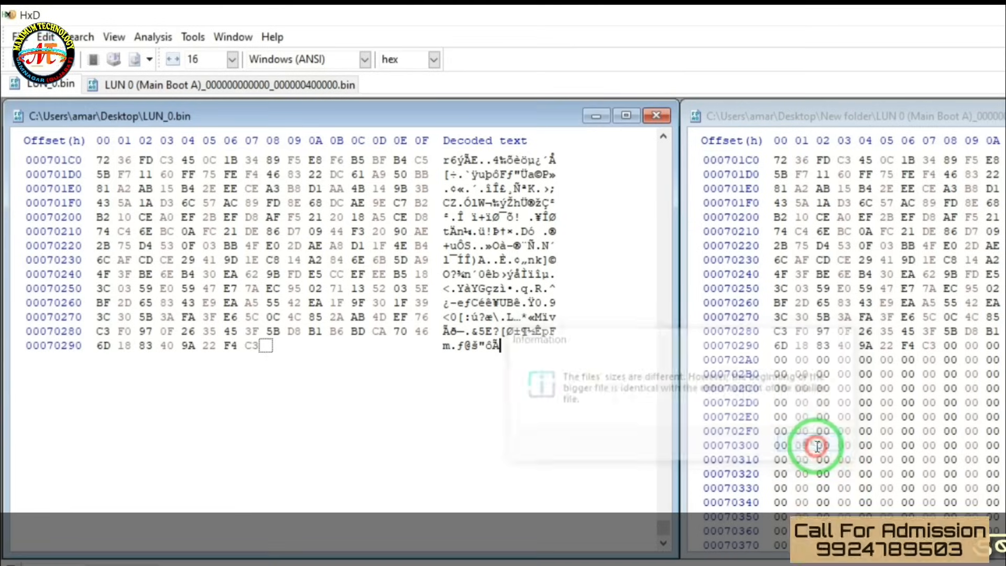
# Copy the data of the final row of LUN_0.bin, from 6D to C3, and close that file
pyautogui.moveTo(502, 350); pyautogui.dragTo(449, 355)
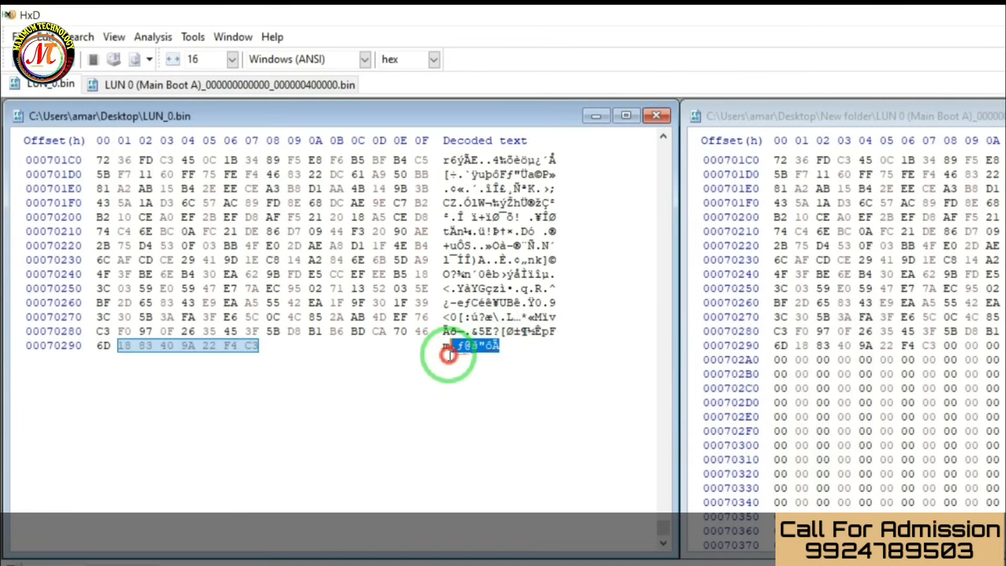
pyautogui.rightClick(475, 357)
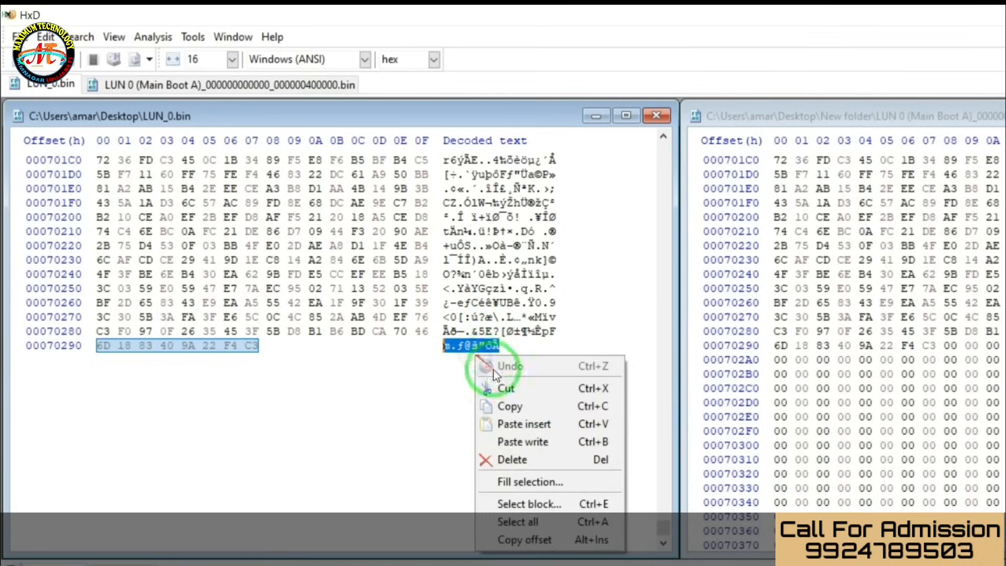
pyautogui.click(520, 407)
pyautogui.click(656, 115)
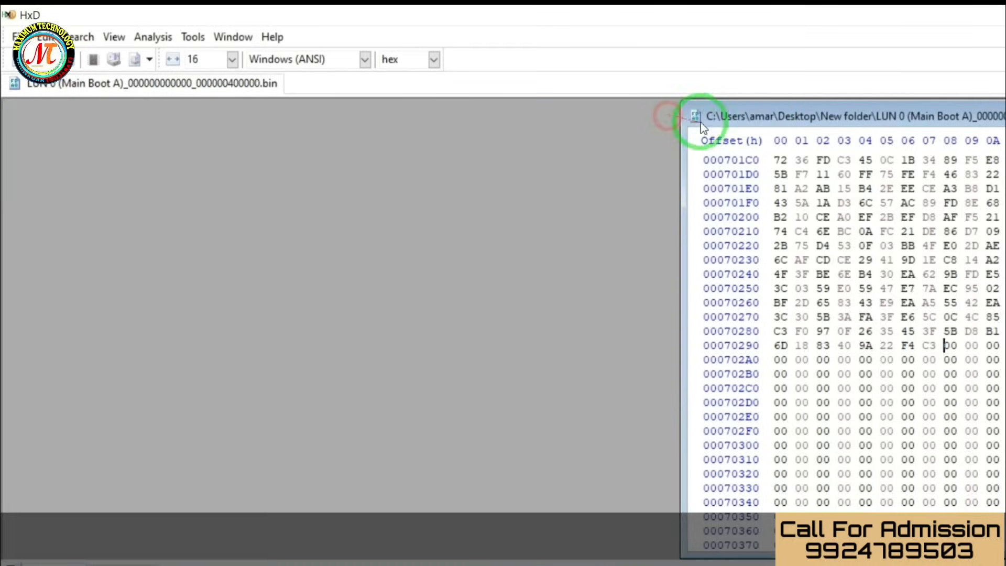
# Maximize the read-back LUN 0 file, search it for the copied text string, and examine the data that follows the match
pyautogui.doubleClick(750, 115)
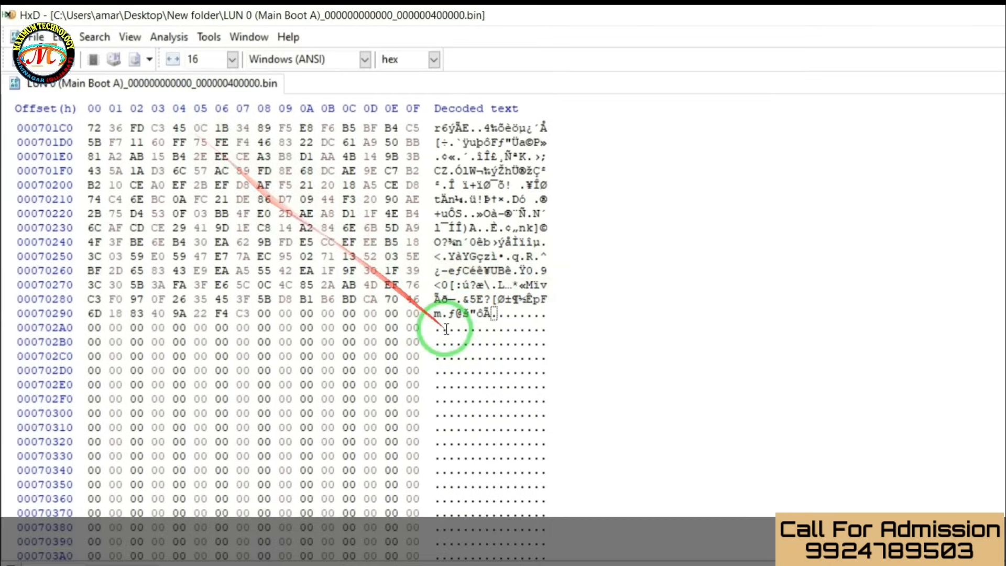
pyautogui.hotkey('ctrl', 'f')
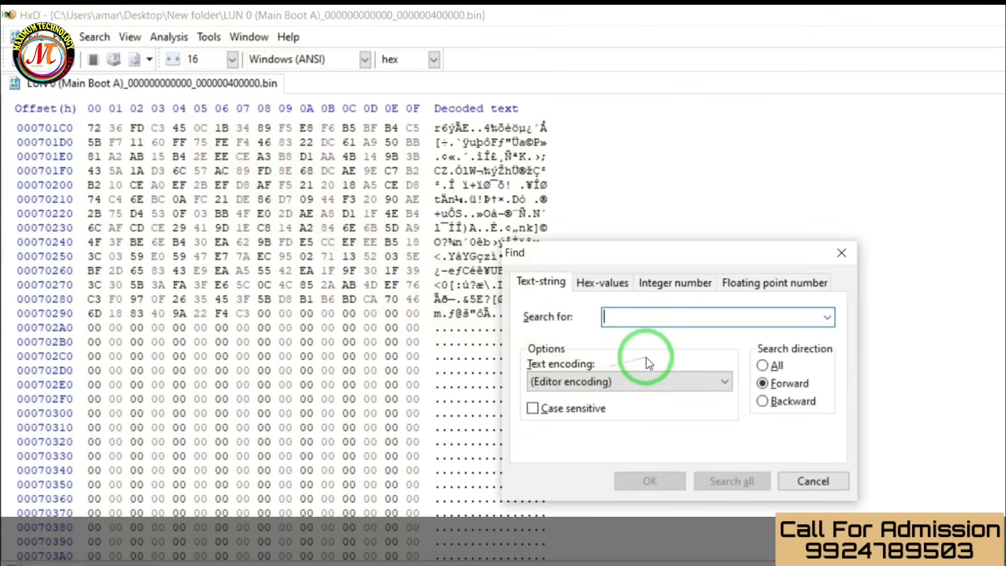
pyautogui.hotkey('ctrl', 'v')
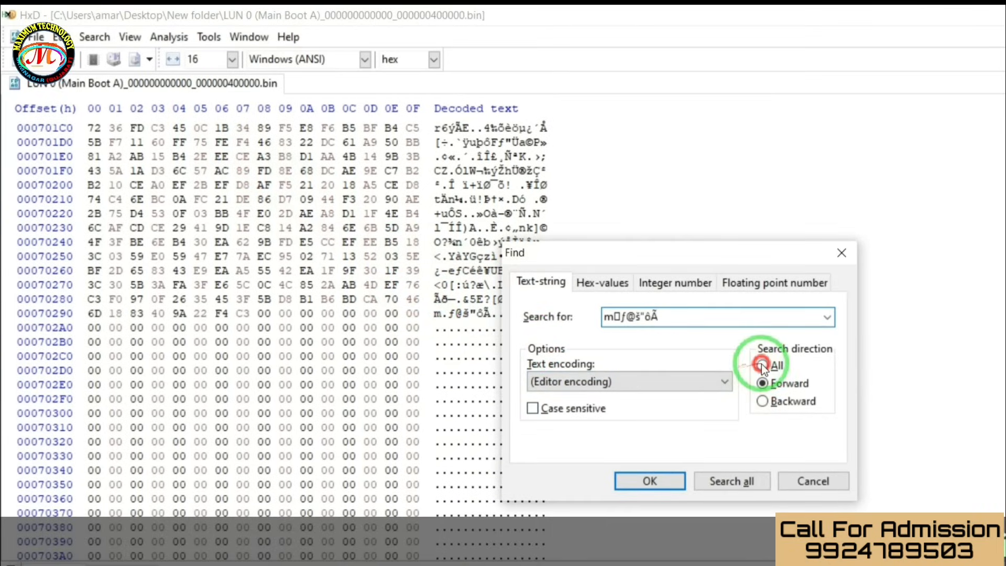
pyautogui.click(763, 478)
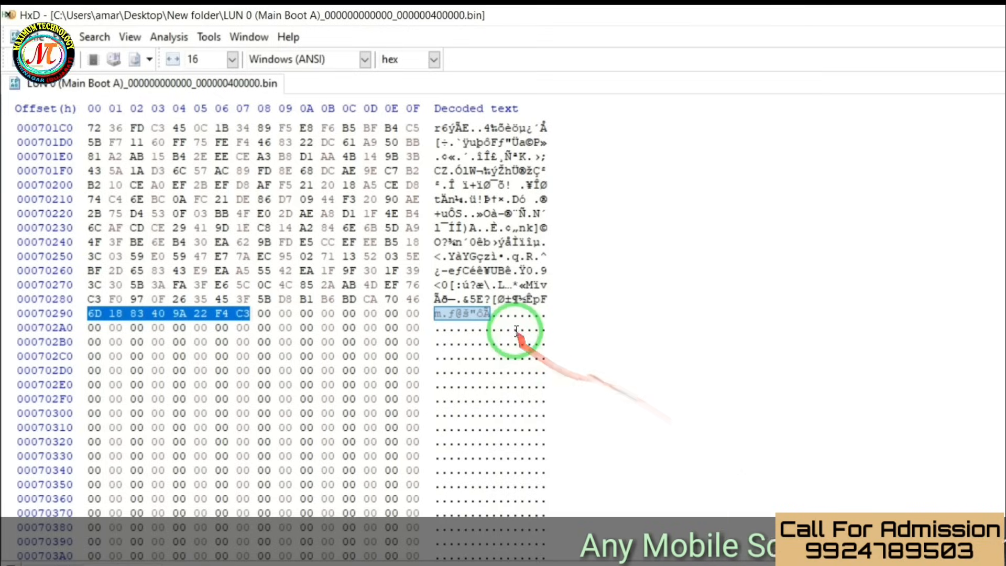
pyautogui.moveTo(479, 314); pyautogui.dragTo(582, 561)
pyautogui.scroll(6, 597, 509)
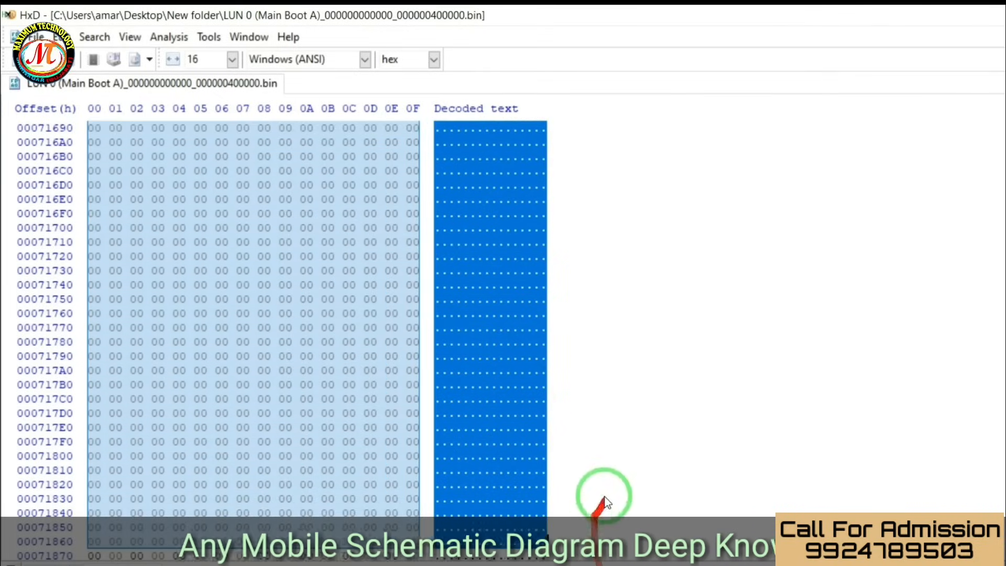
pyautogui.scroll(4, 605, 494)
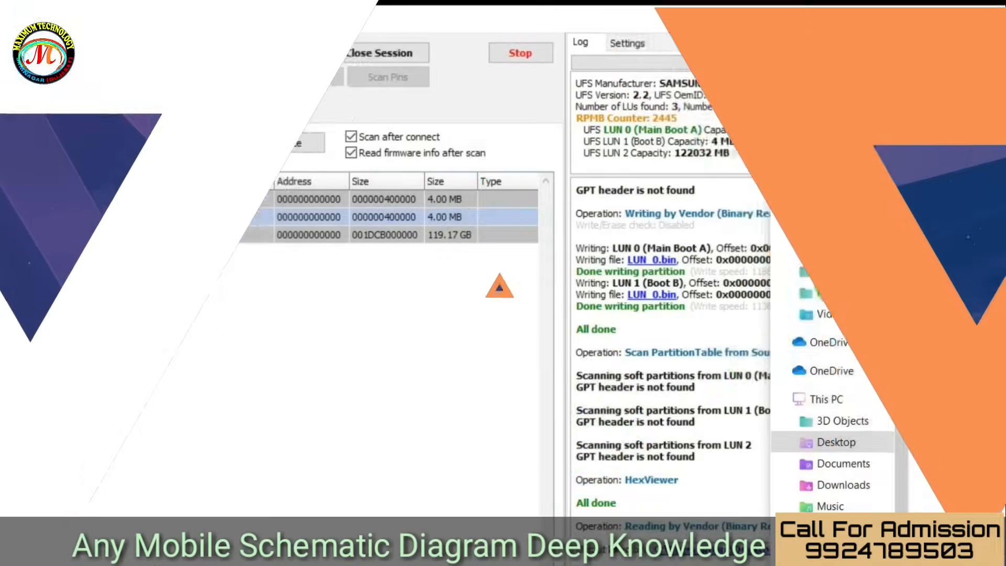
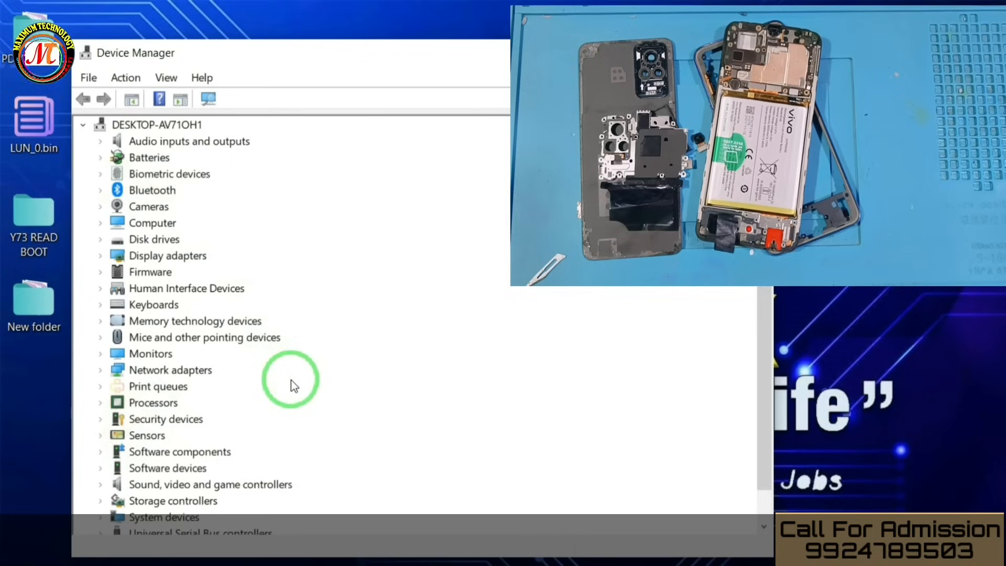
pyautogui.scroll(-1, 291, 380)
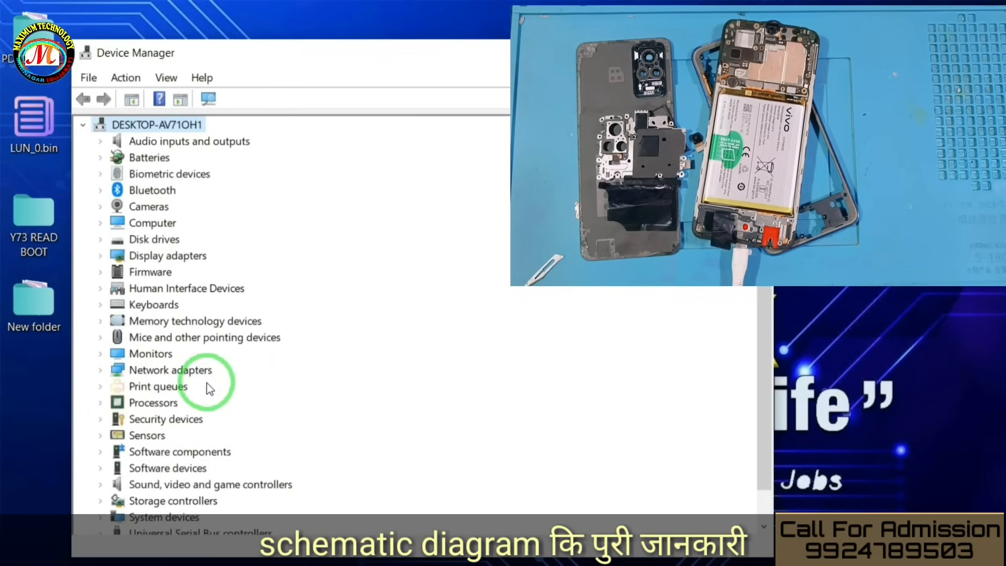
pyautogui.scroll(-1, 222, 419)
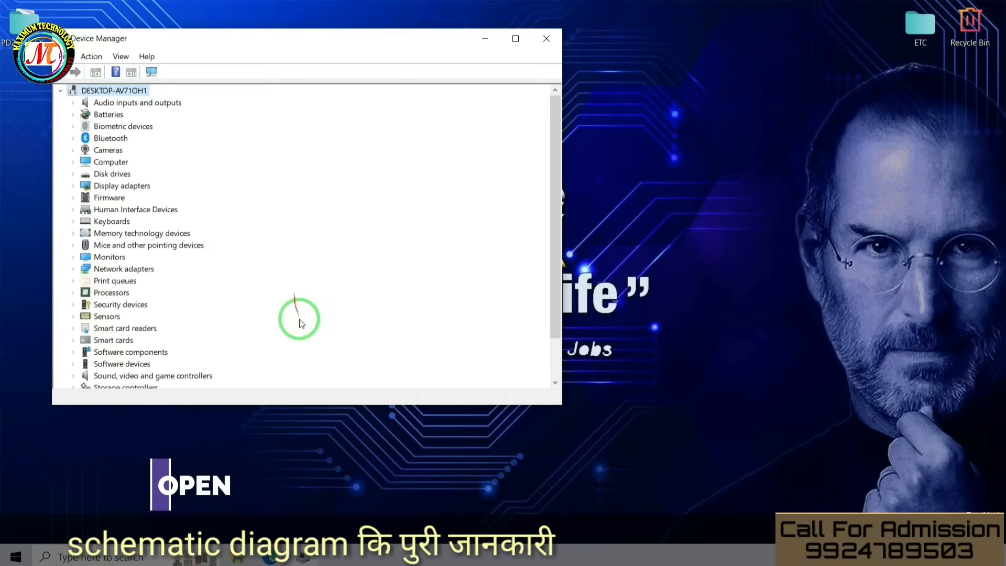
pyautogui.scroll(-1, 299, 301)
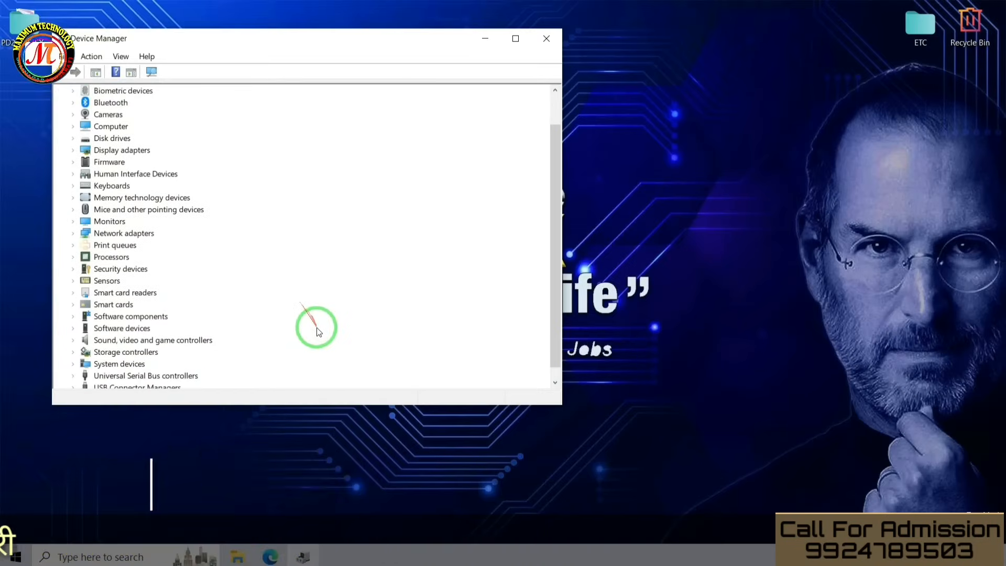
# Launch CM2MT2 and choose Vivo as the work mode brand
pyautogui.moveTo(995, 267)
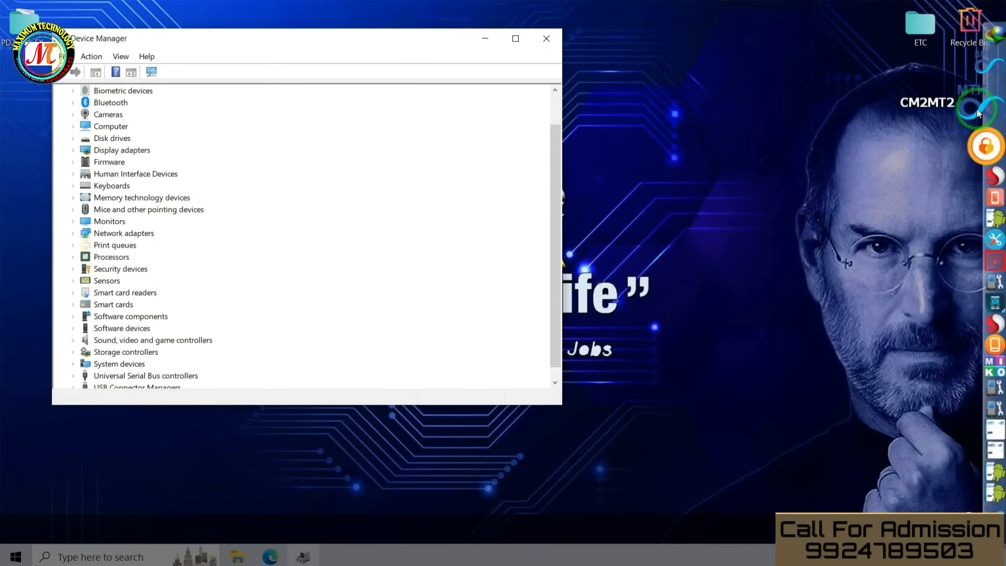
pyautogui.click(978, 109)
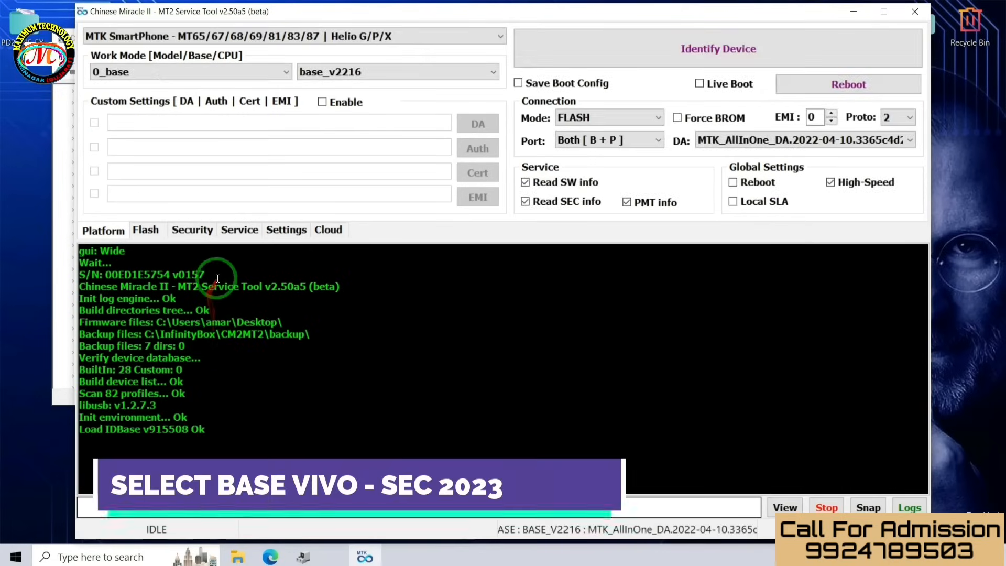
pyautogui.click(221, 73)
pyautogui.scroll(-7, 233, 157)
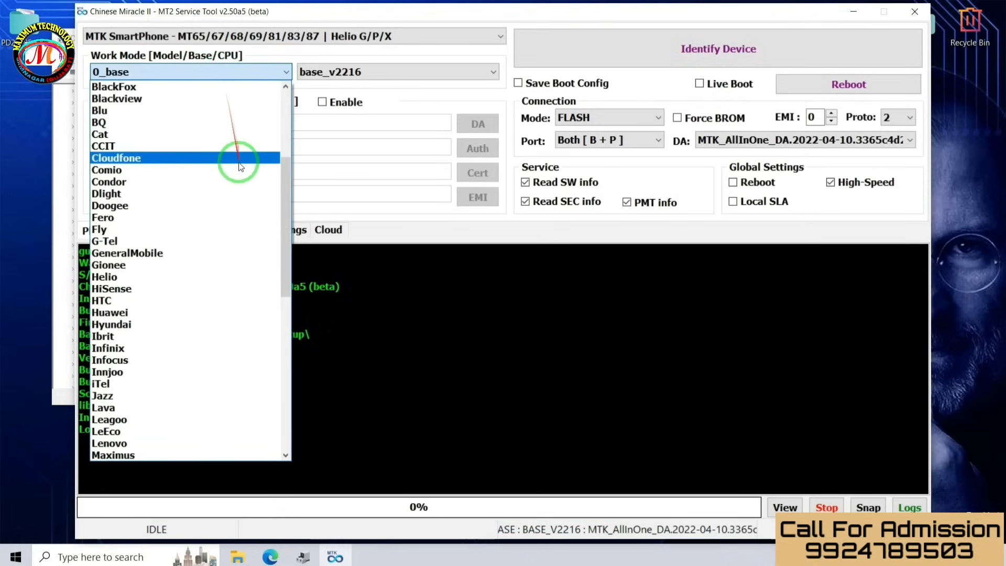
pyautogui.scroll(-7, 238, 168)
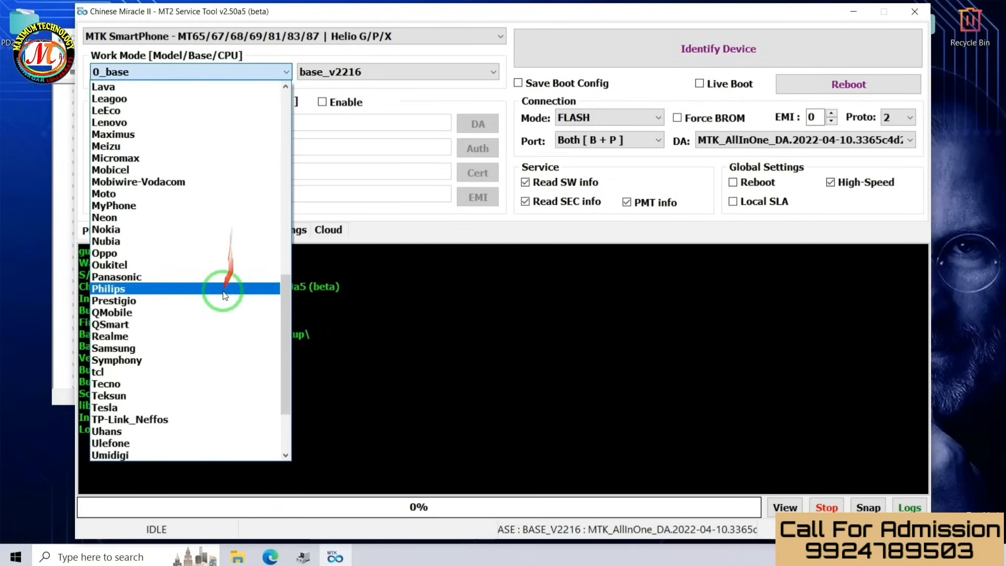
pyautogui.scroll(-3, 204, 336)
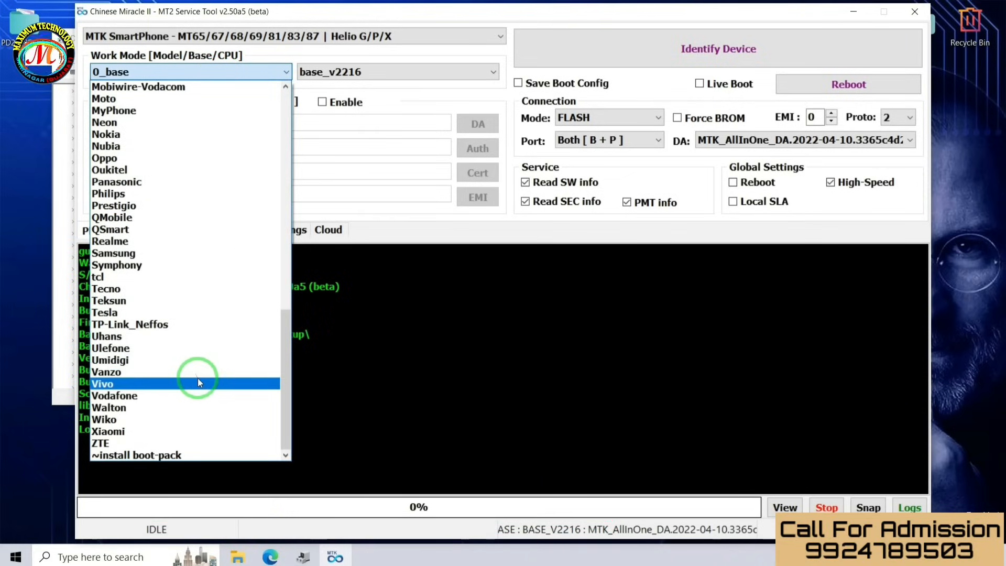
pyautogui.click(198, 382)
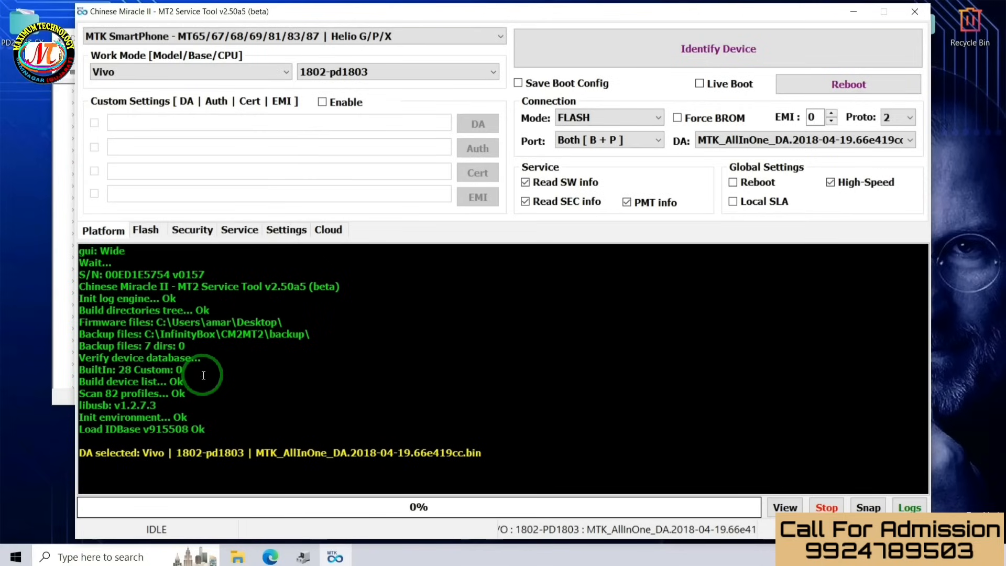
# Select the SEC_2023 base for the Vivo work mode and run Identify Device
pyautogui.click(356, 71)
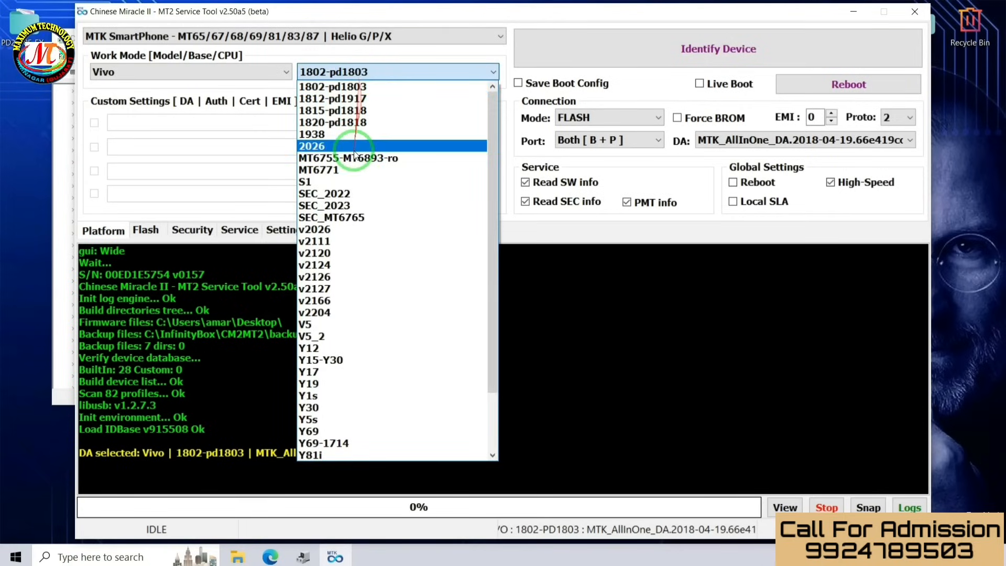
pyautogui.click(355, 208)
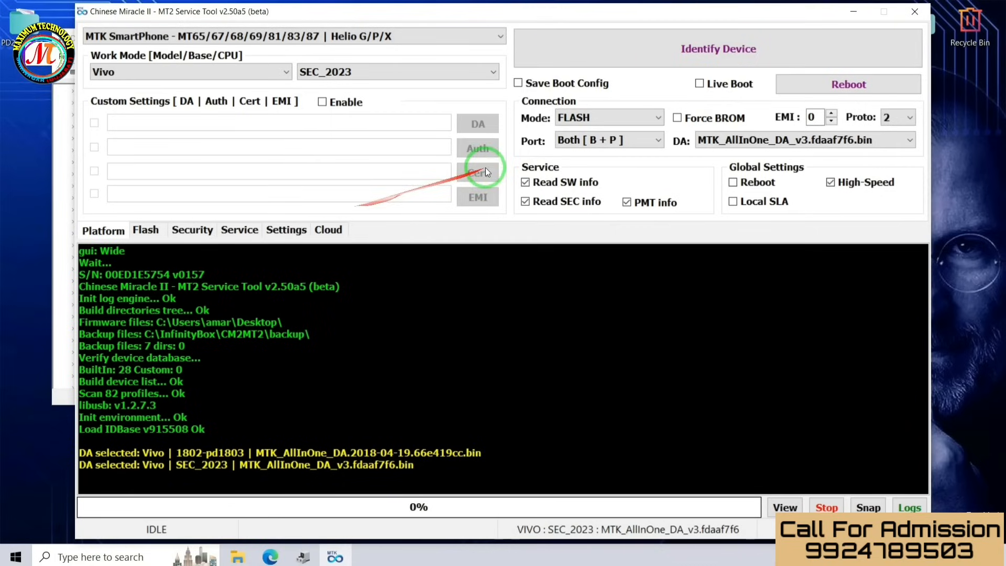
pyautogui.click(589, 67)
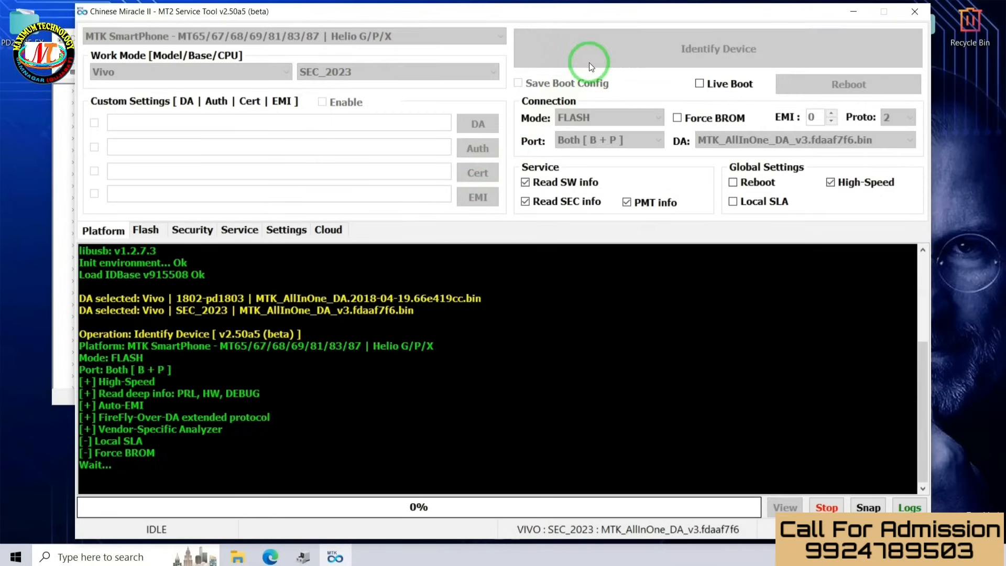
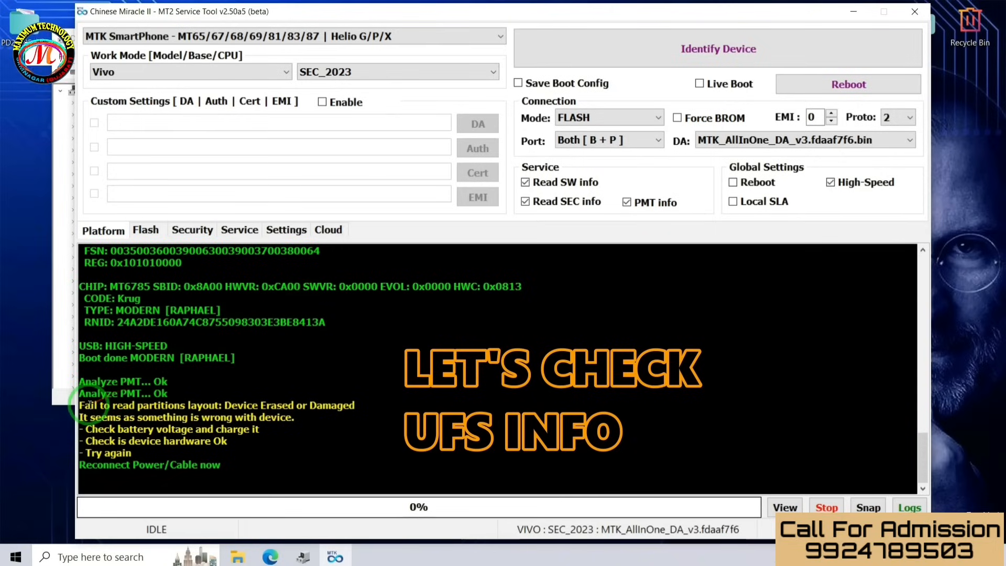
# Examine the identification log for the partition layout result, the UFS chip and LUN details, and the RAM size
pyautogui.moveTo(86, 405); pyautogui.dragTo(371, 403)
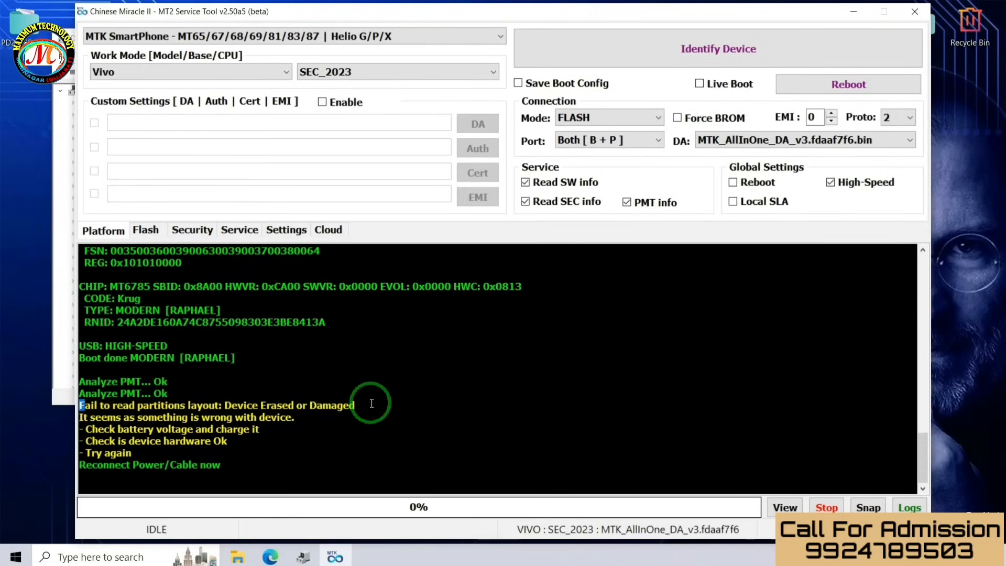
pyautogui.scroll(10, 371, 403)
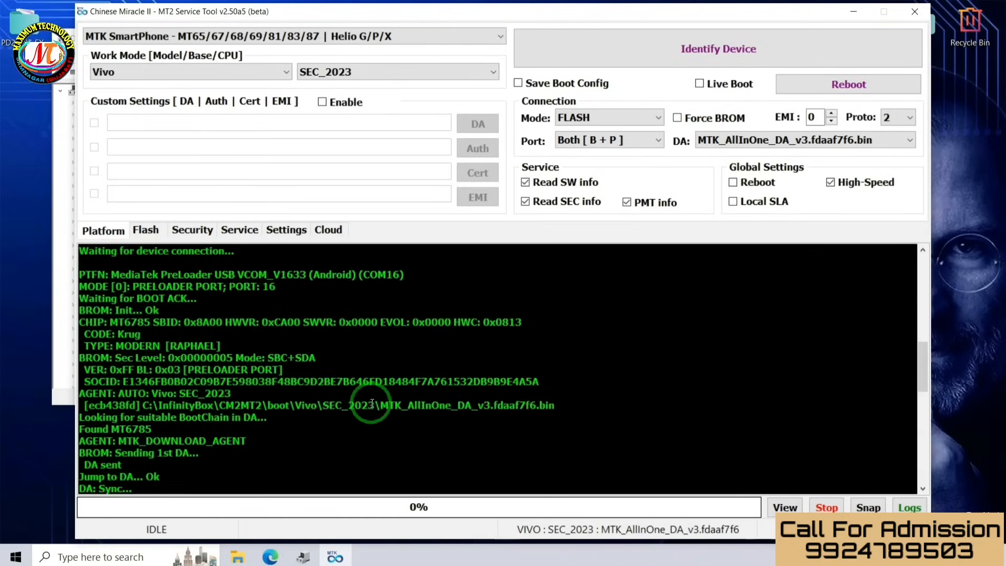
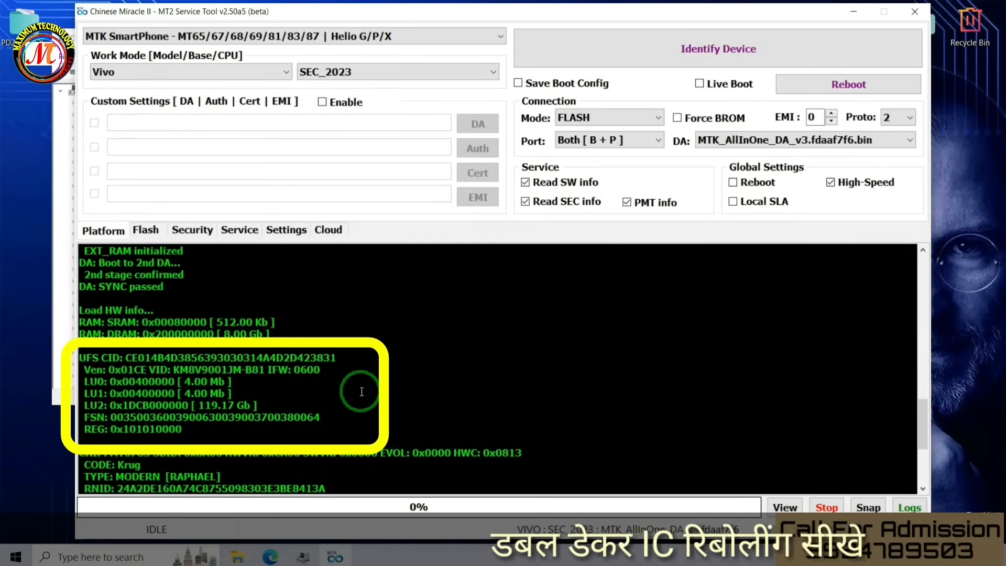
pyautogui.moveTo(173, 370); pyautogui.dragTo(264, 374)
pyautogui.click(264, 375)
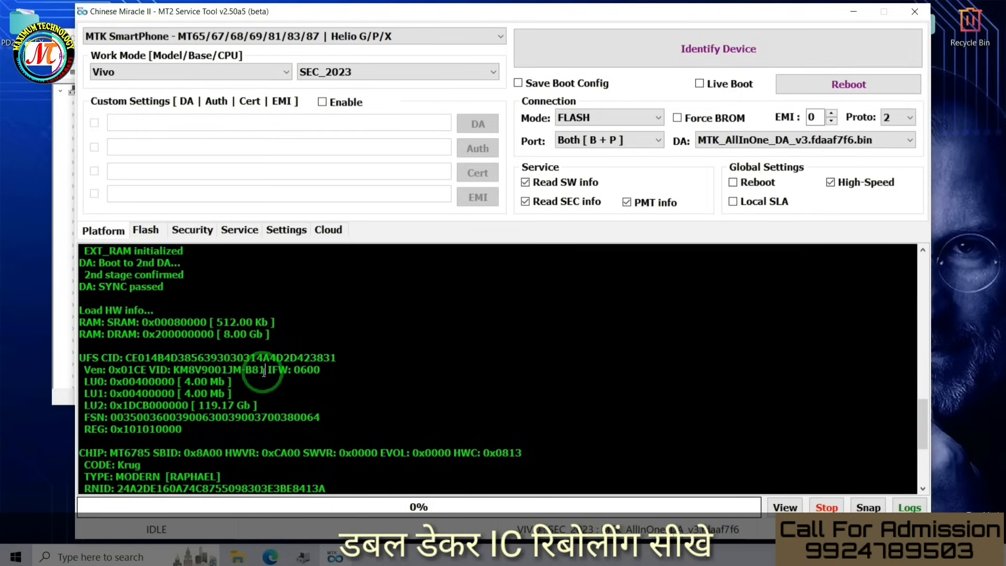
pyautogui.moveTo(224, 335); pyautogui.dragTo(262, 334)
pyautogui.click(297, 356)
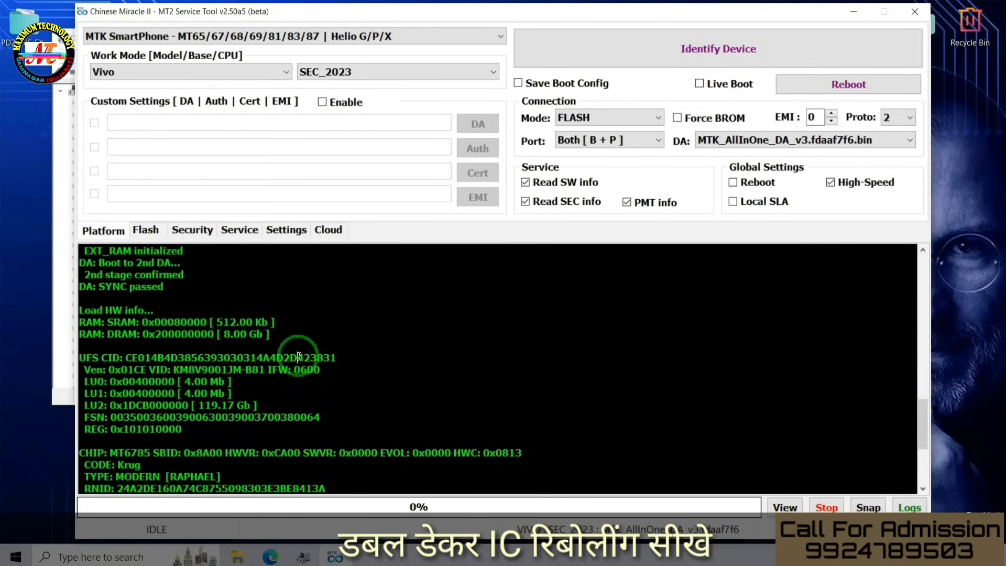
pyautogui.scroll(-5, 249, 405)
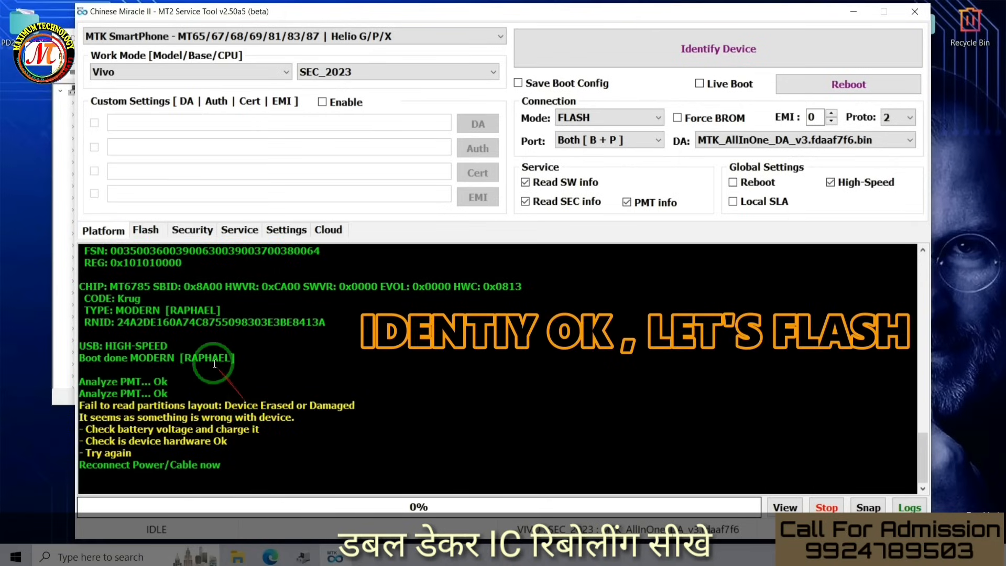
# Load MT6785_Android_scatter.txt from the PD2078F_EX_A_6.71.5 firmware folder on the desktop for flashing
pyautogui.click(146, 231)
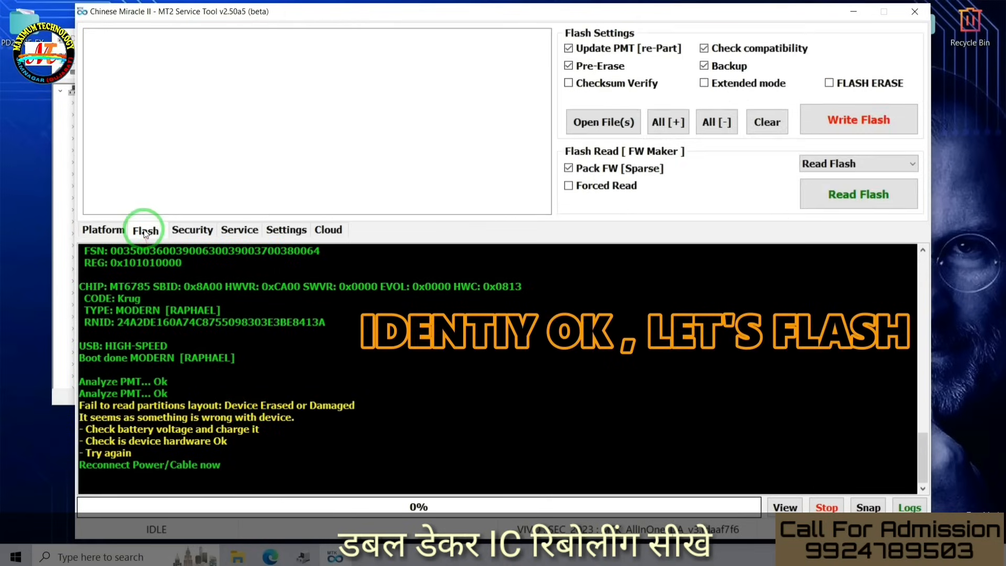
pyautogui.rightClick(218, 124)
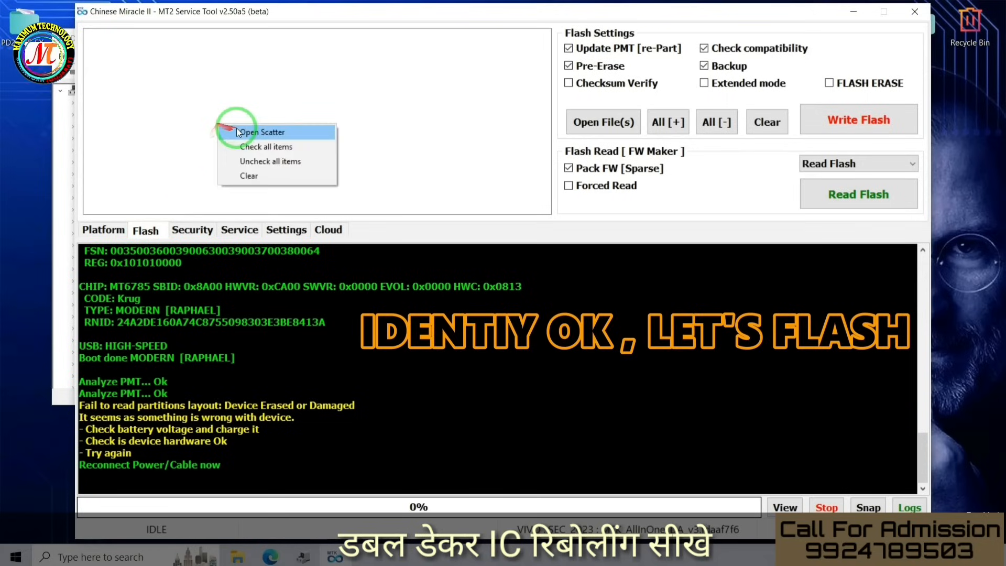
pyautogui.click(237, 128)
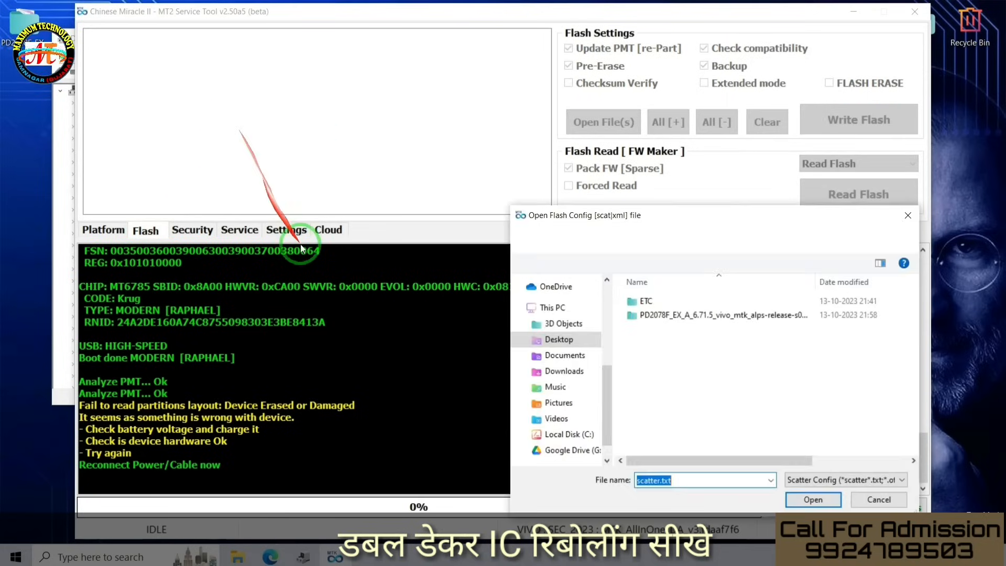
pyautogui.click(538, 341)
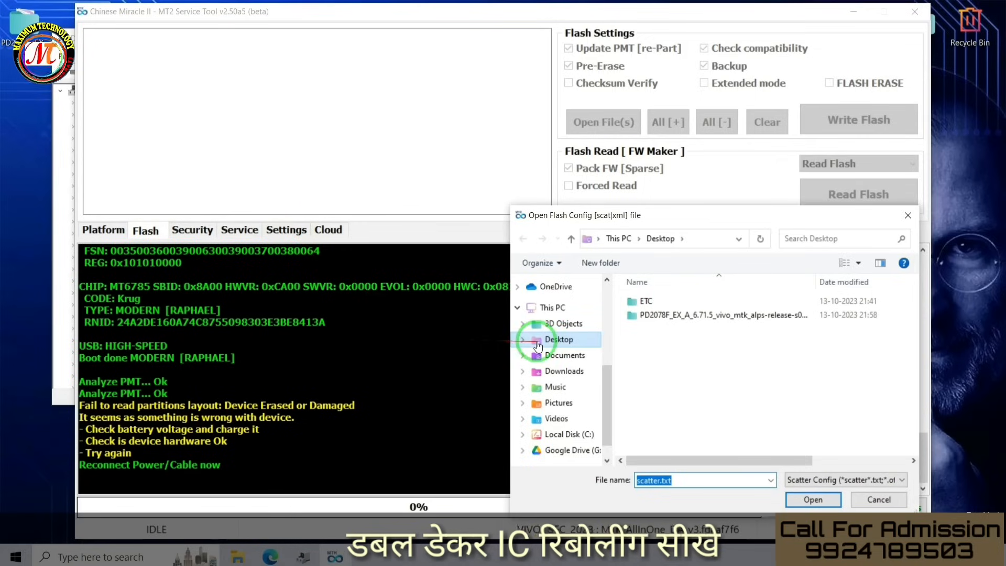
pyautogui.doubleClick(636, 314)
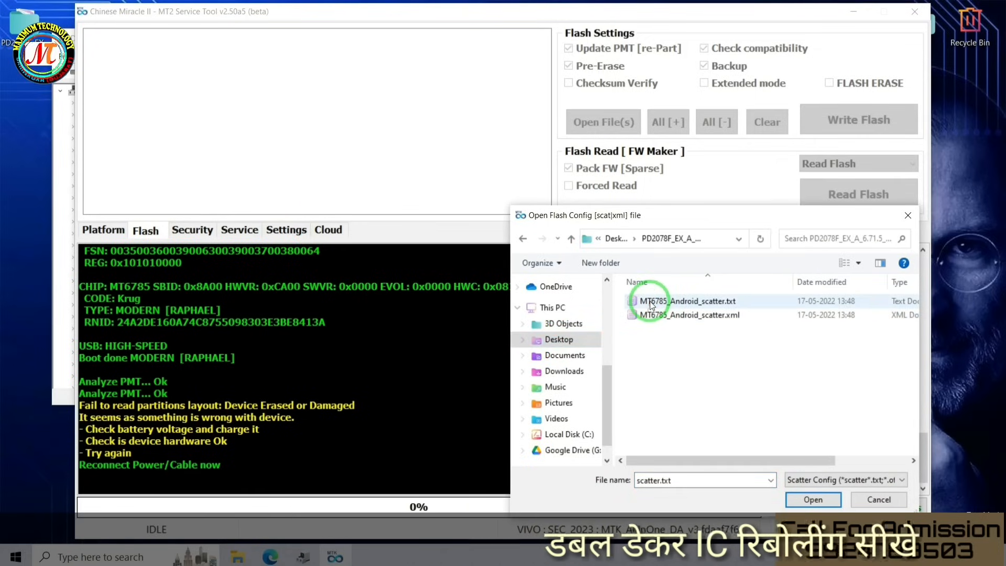
pyautogui.doubleClick(651, 305)
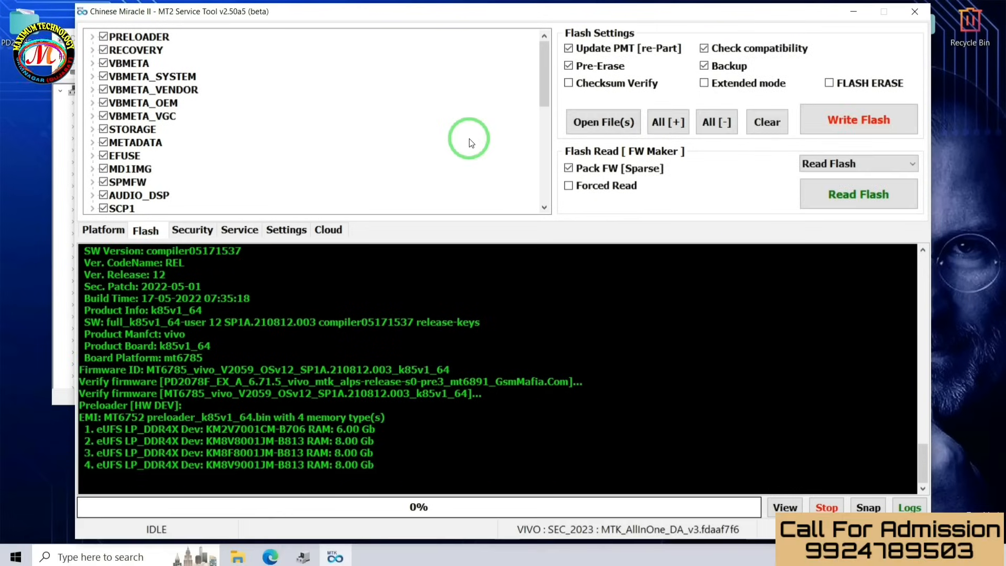
# Review the checked partitions and start writing the firmware with Update PMT [re-Part], Pre-Erase, Check compatibility and Backup enabled
pyautogui.scroll(-10, 470, 143)
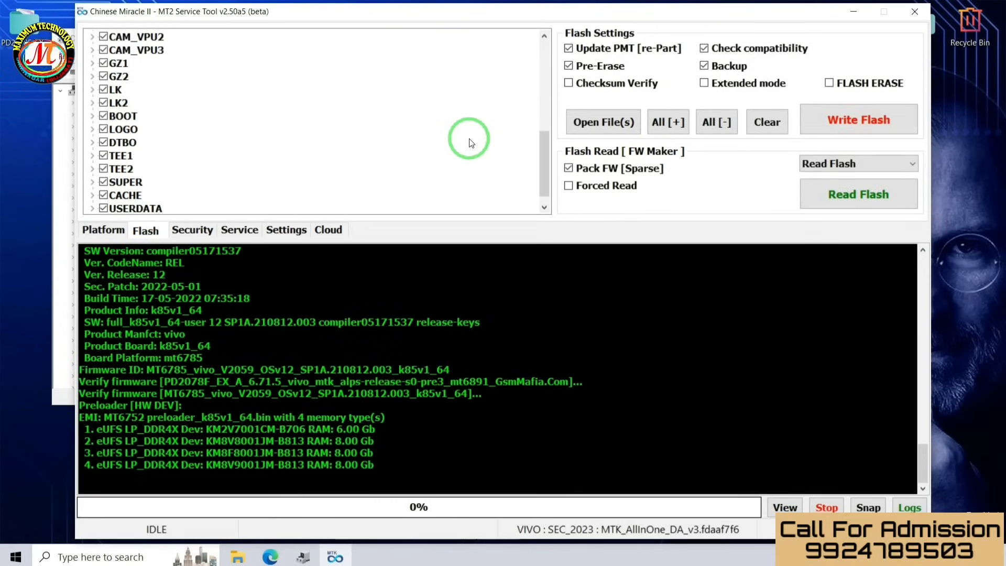
pyautogui.scroll(10, 470, 143)
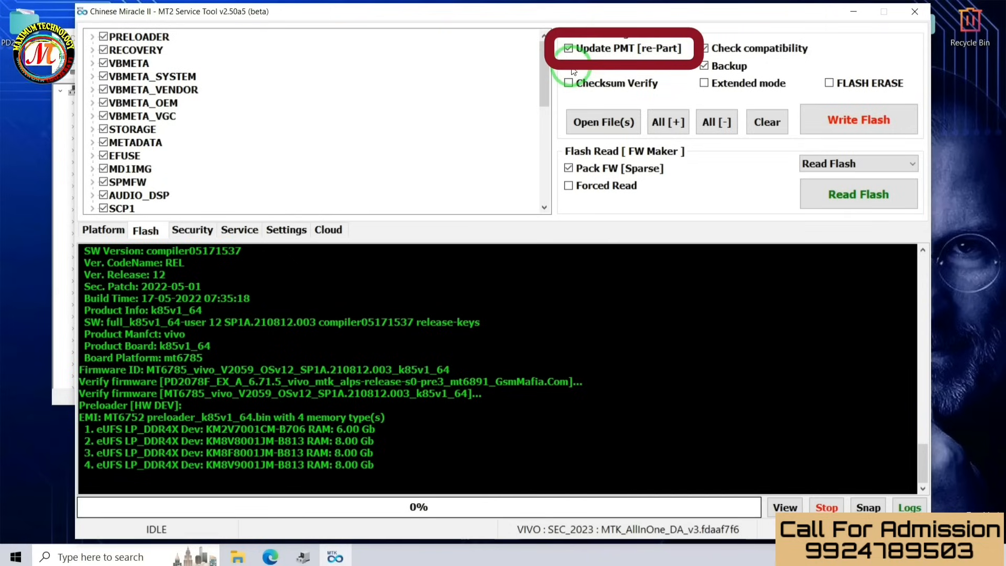
pyautogui.click(704, 67)
pyautogui.click(820, 120)
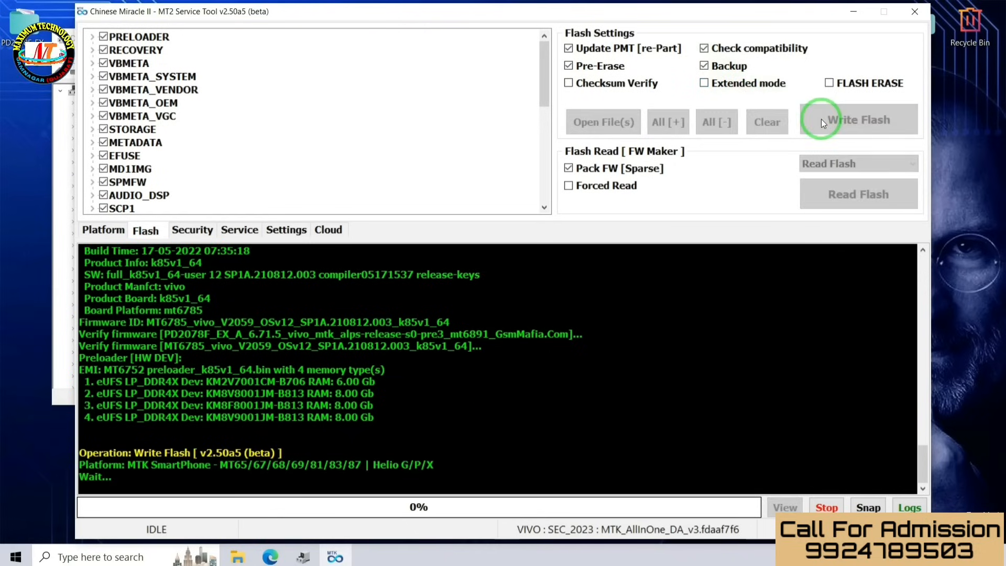